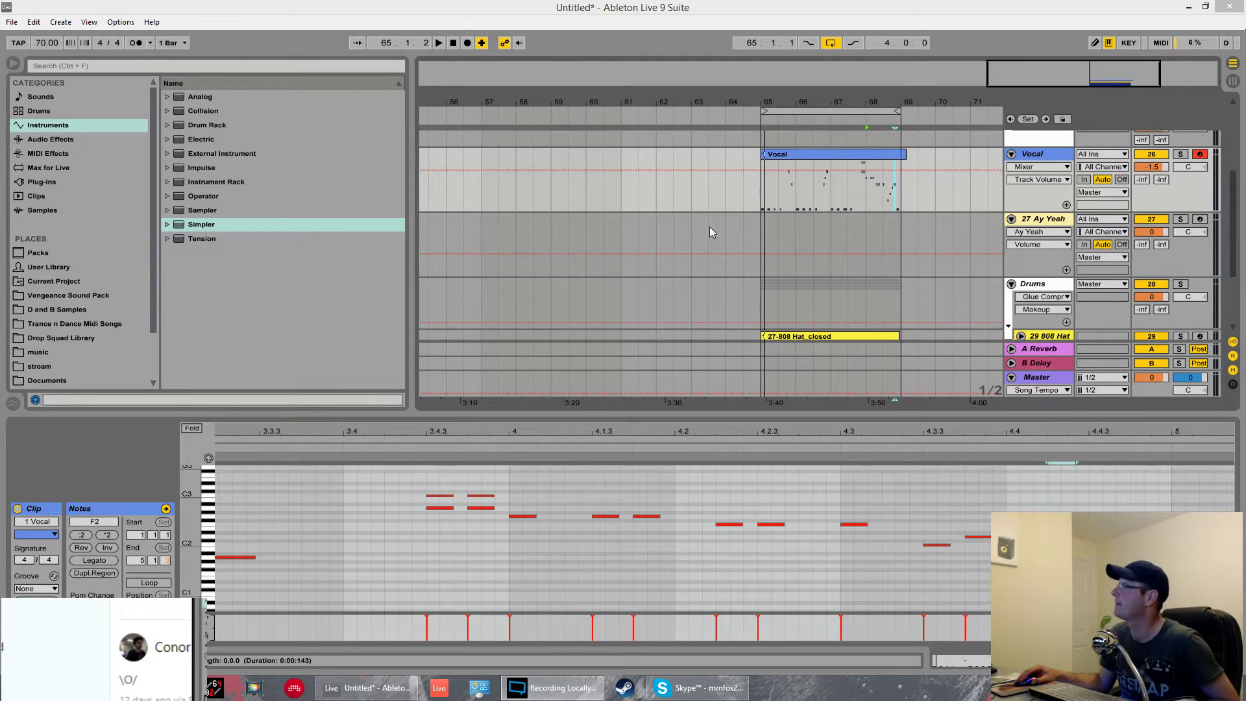
Play the looped section from bar 65 and solo the Vocal track to hear its part, stopping playback at the end
left_click(749, 202)
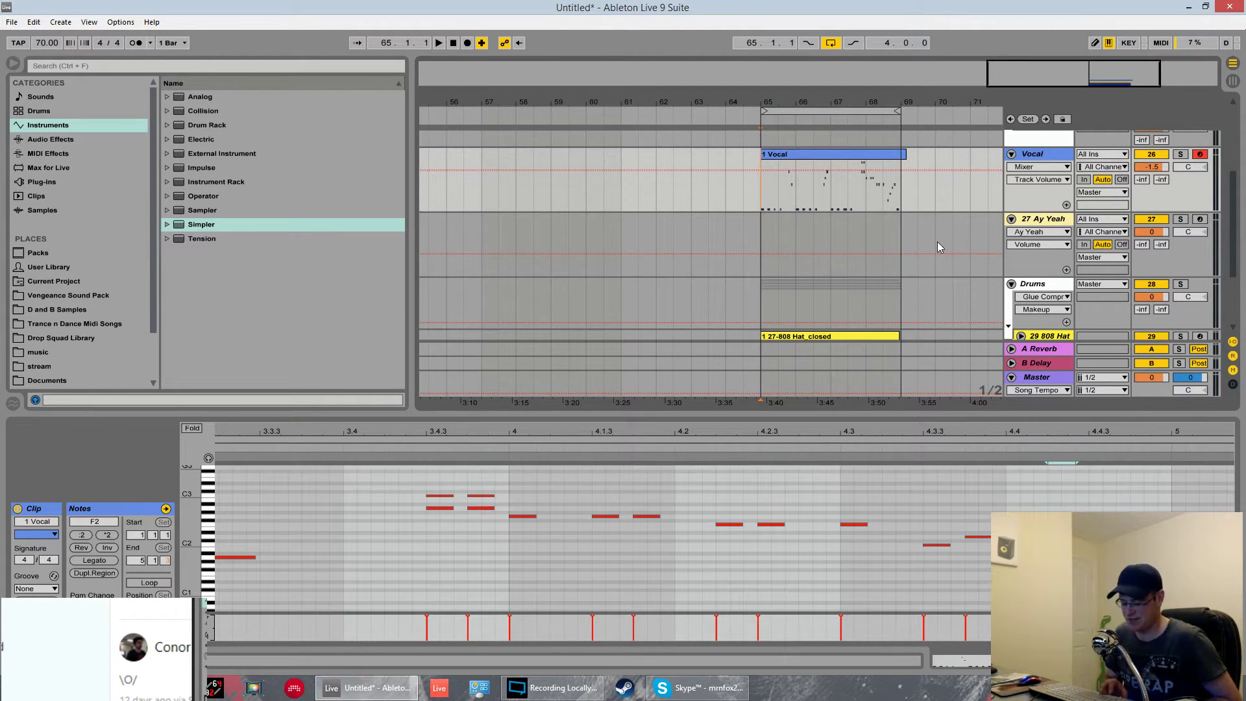
key("space")
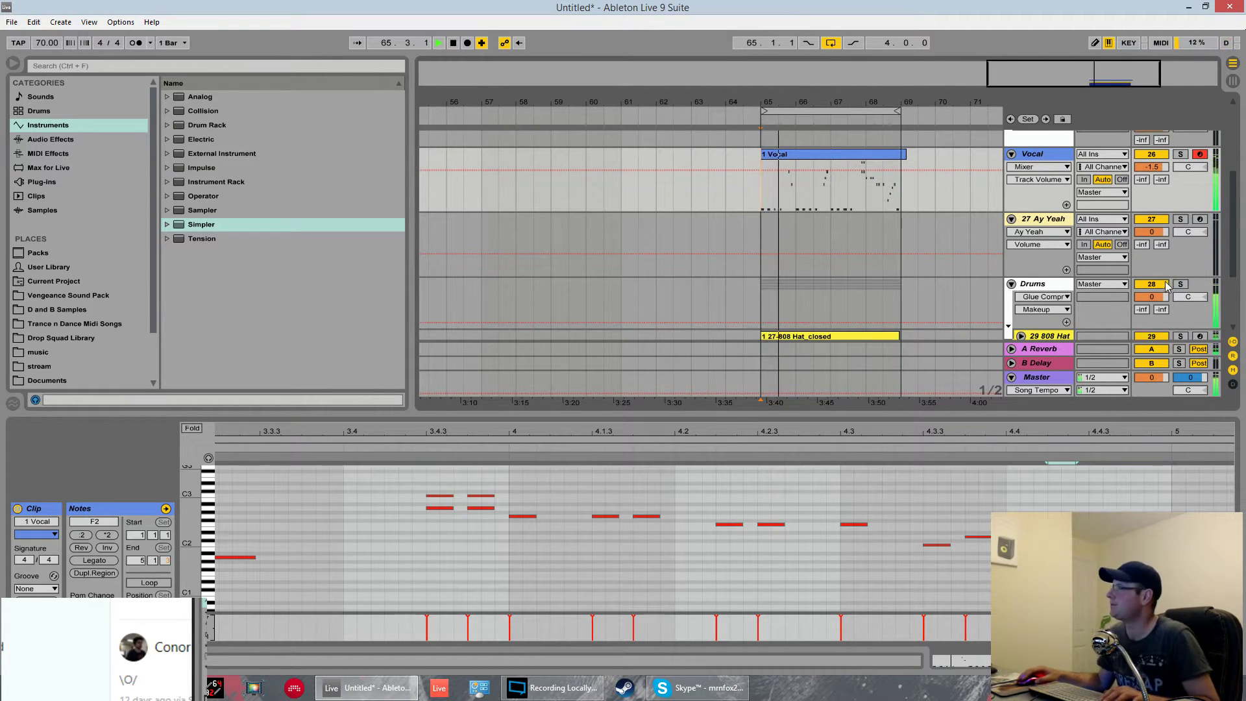
left_click(1180, 153)
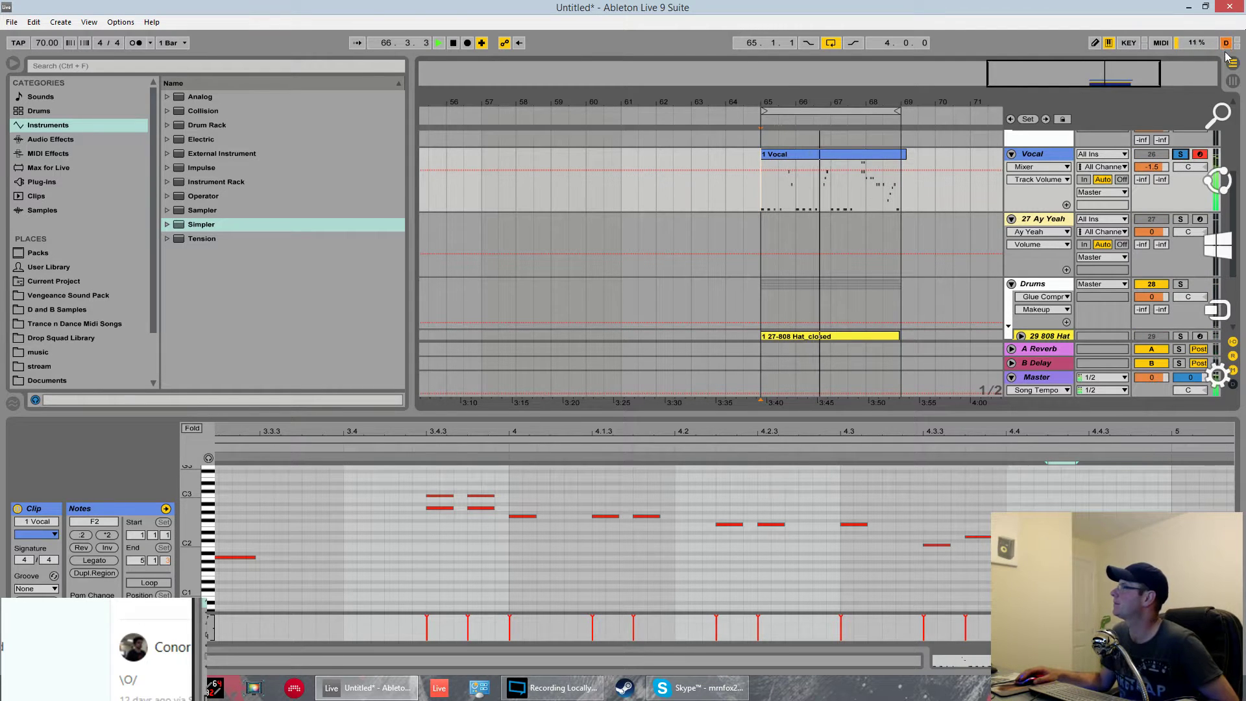
mouse_move(1226, 100)
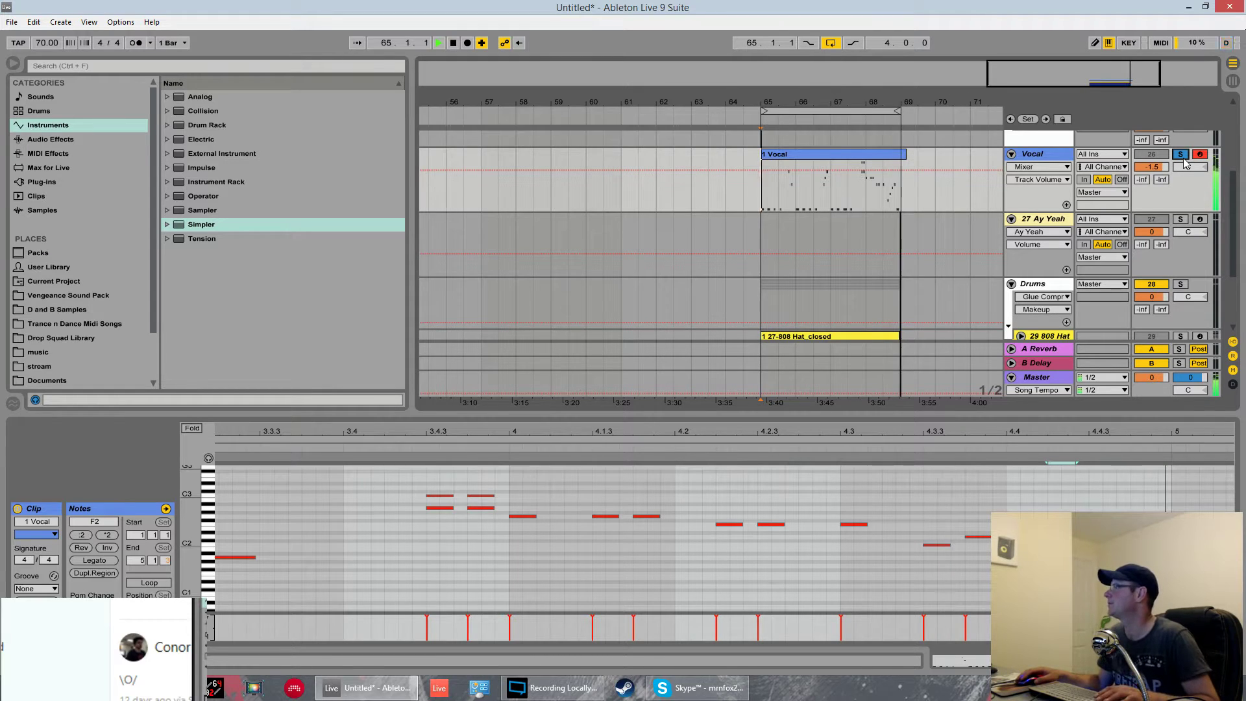
key("space")
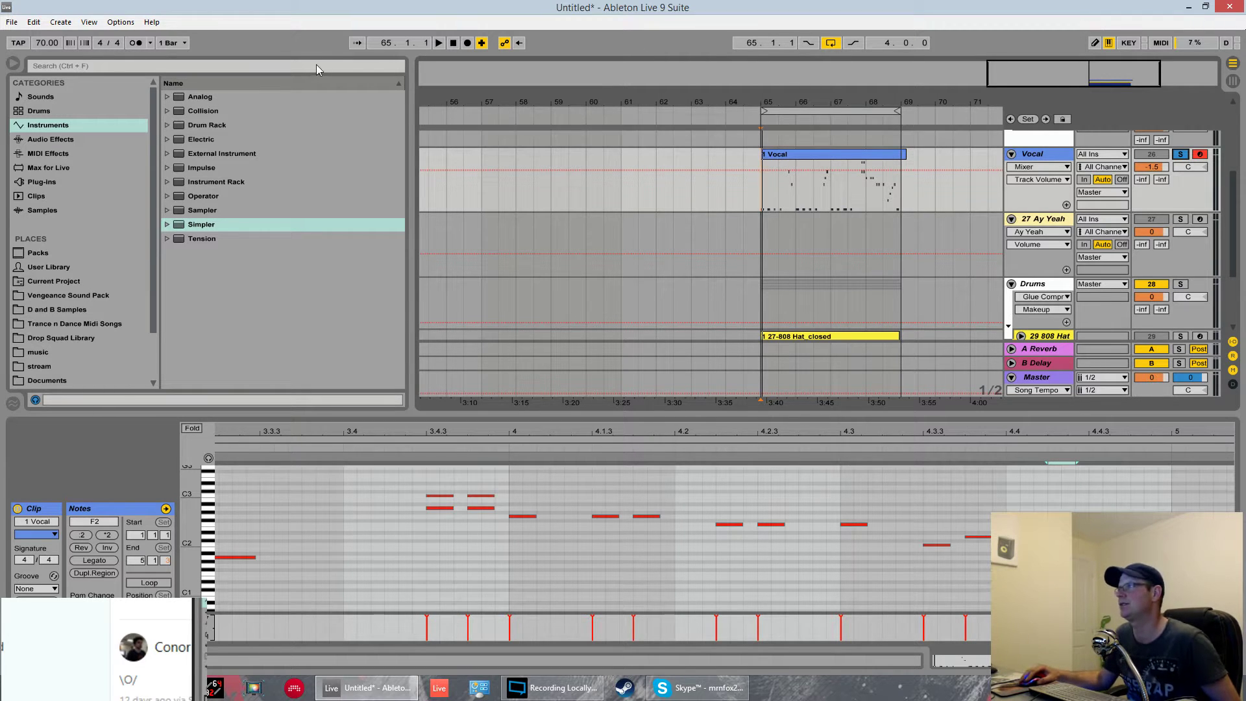
Narrow the browser, mute the Drums group and open the Vocal track's device chain
left_click_drag(416, 162, 285, 179)
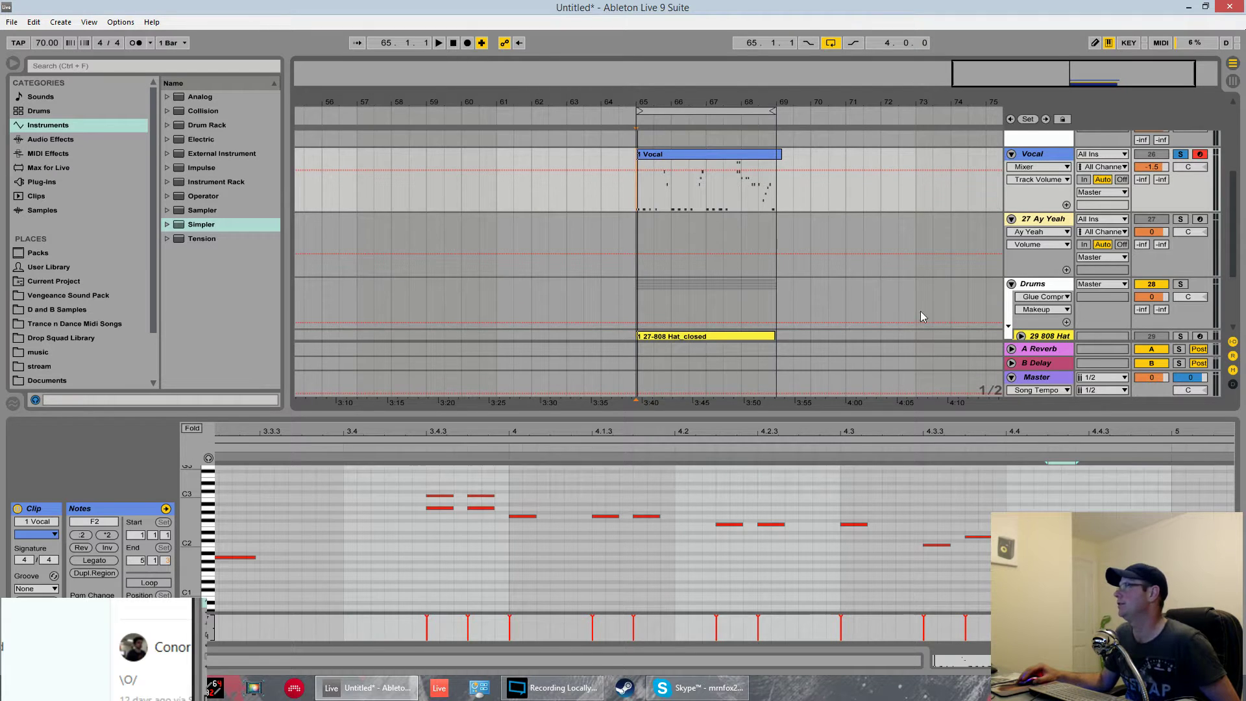
left_click(1149, 284)
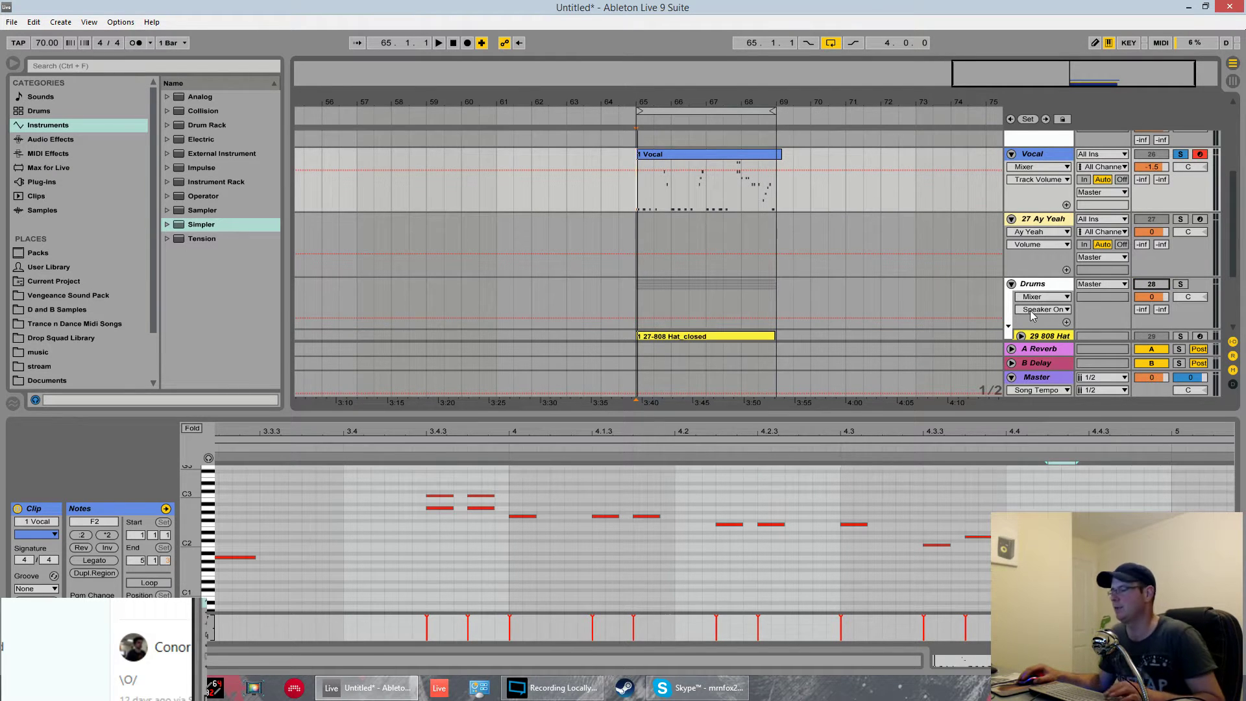
double_click(1033, 154)
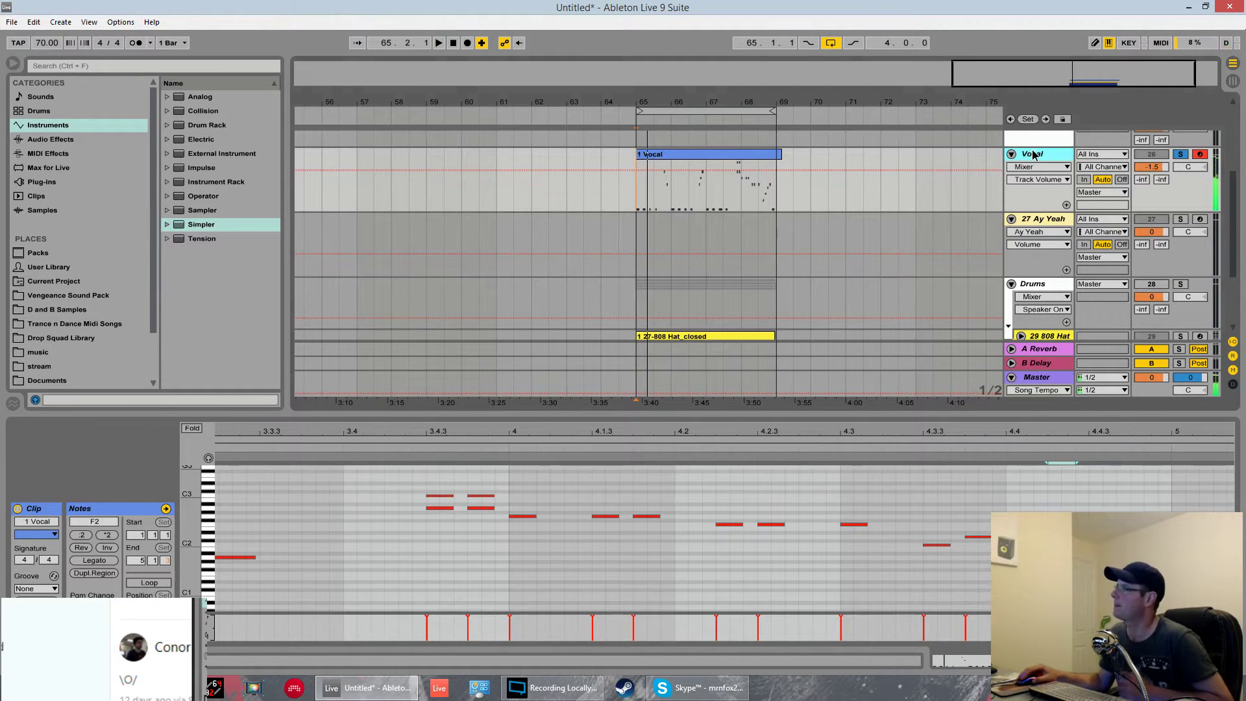
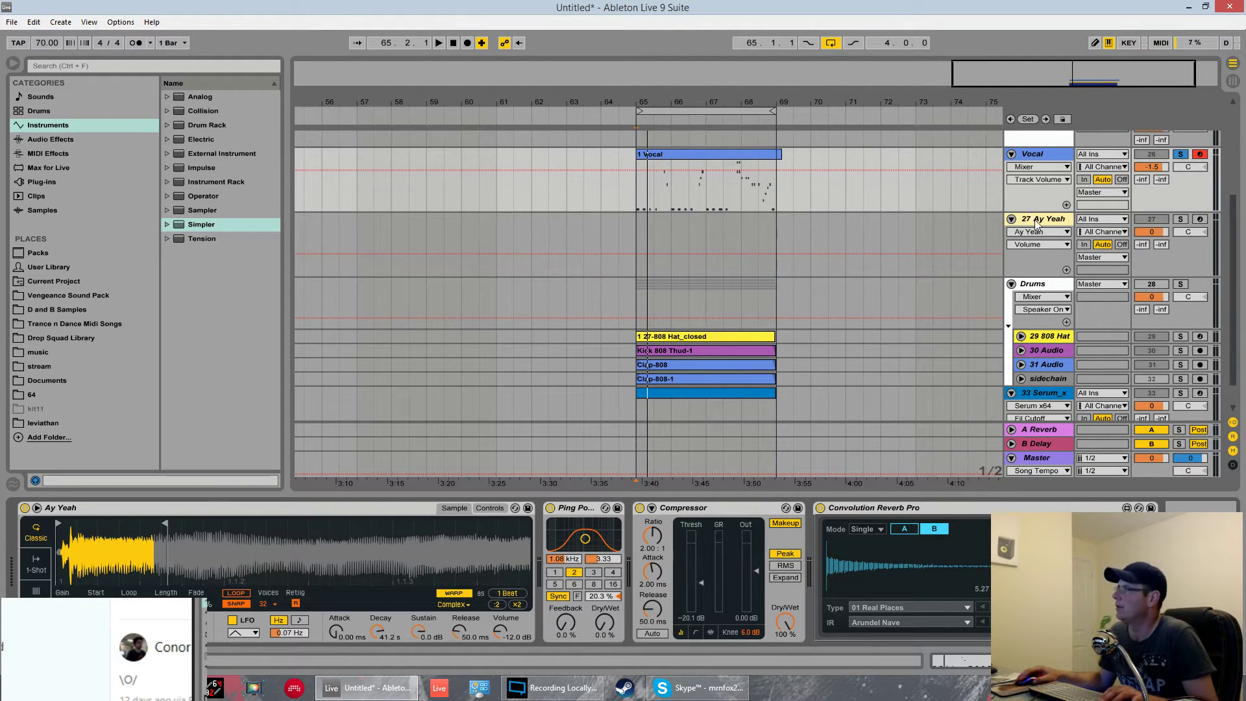
Add a MIDI track with an empty Simpler below the Ay Yeah track and take the Vocal track off solo
key("ctrl+shift+t")
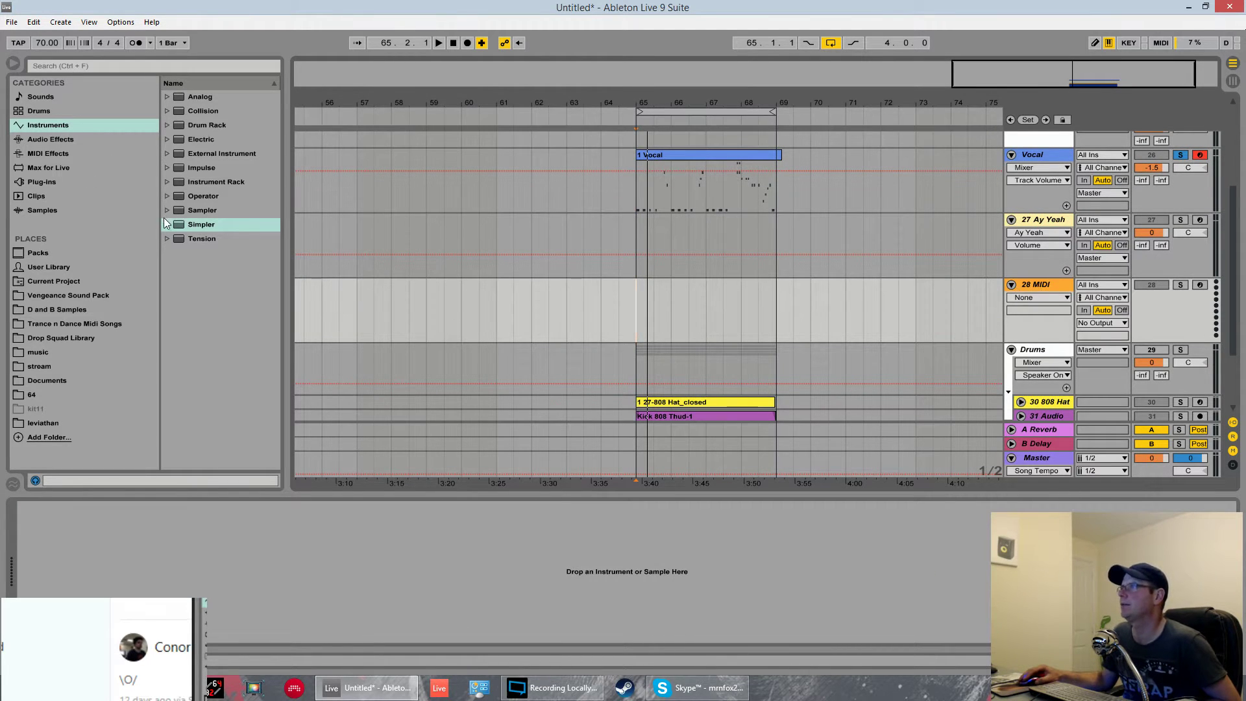
left_click_drag(205, 225, 1096, 292)
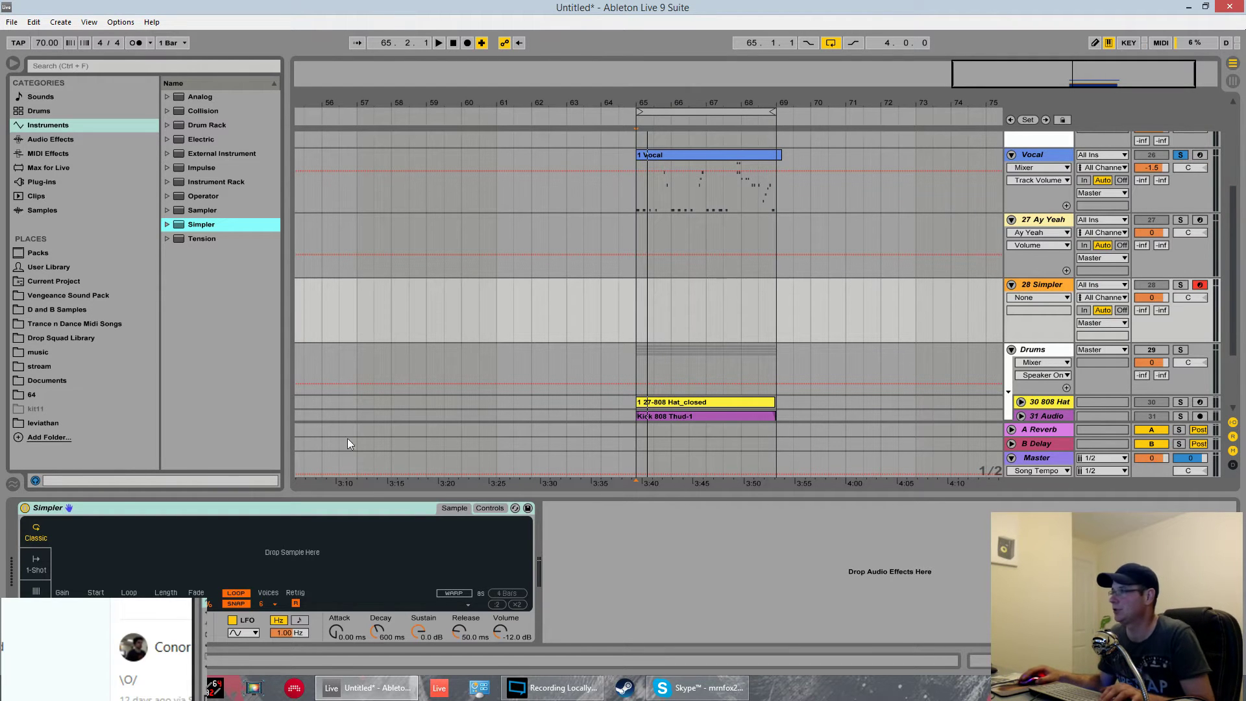
left_click(1002, 161)
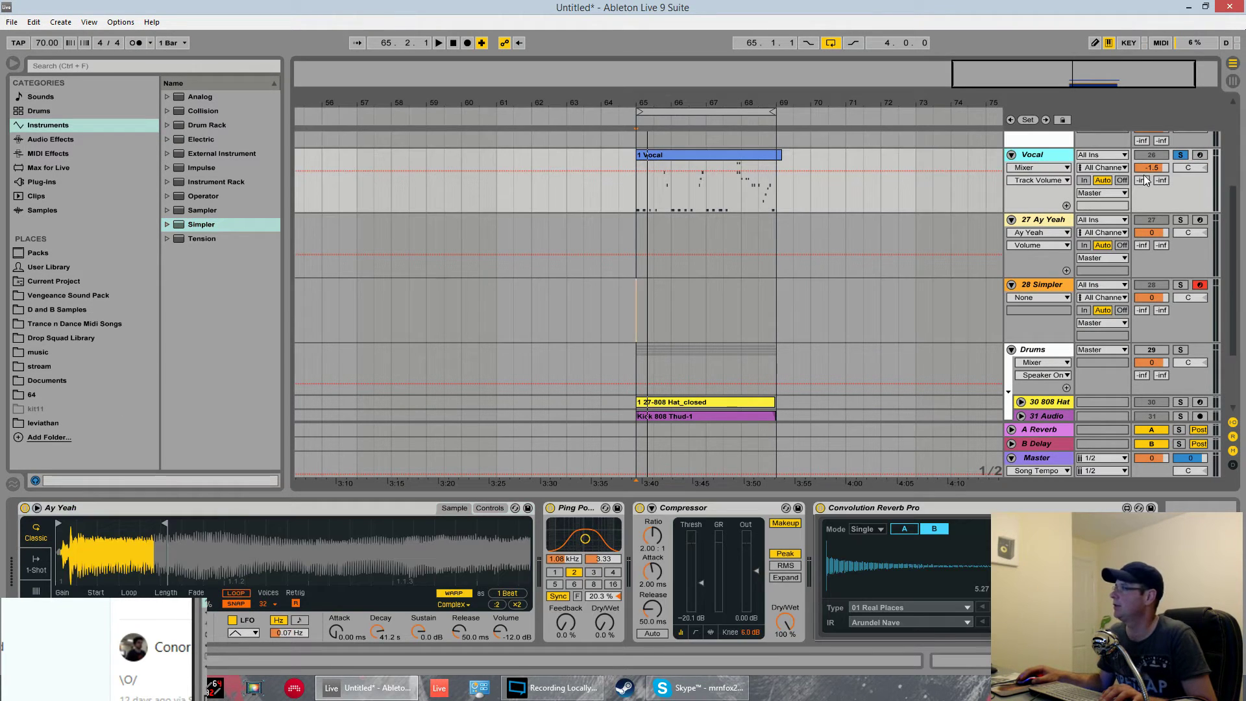
left_click(1181, 155)
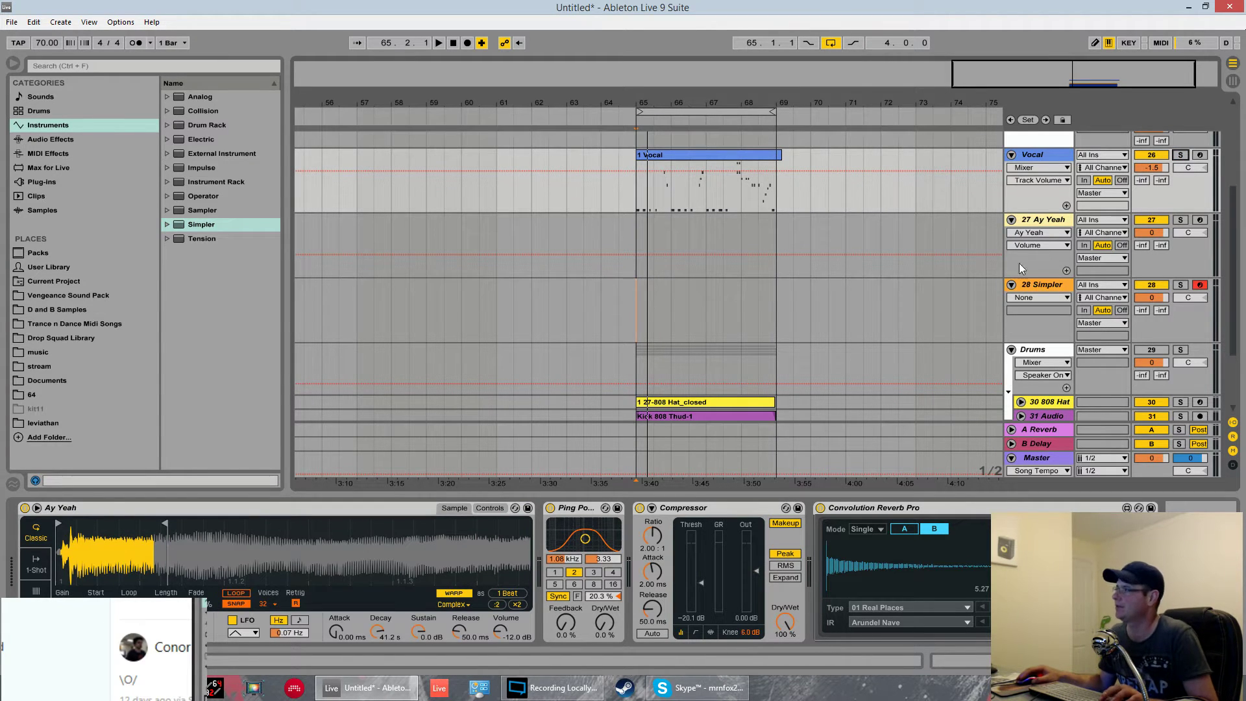
Widen the browser and find Ay Yeah.wav in the Misc Vox vocals folder of D and B Samples
left_click(1049, 226)
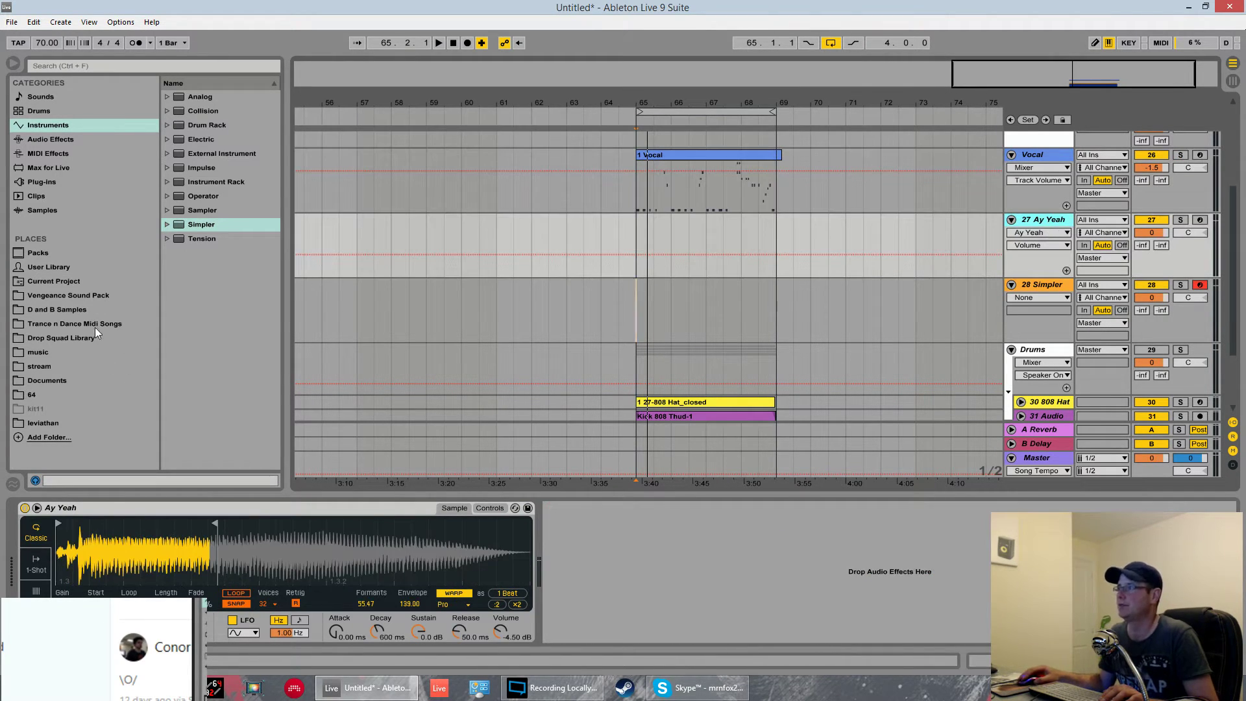
left_click(82, 310)
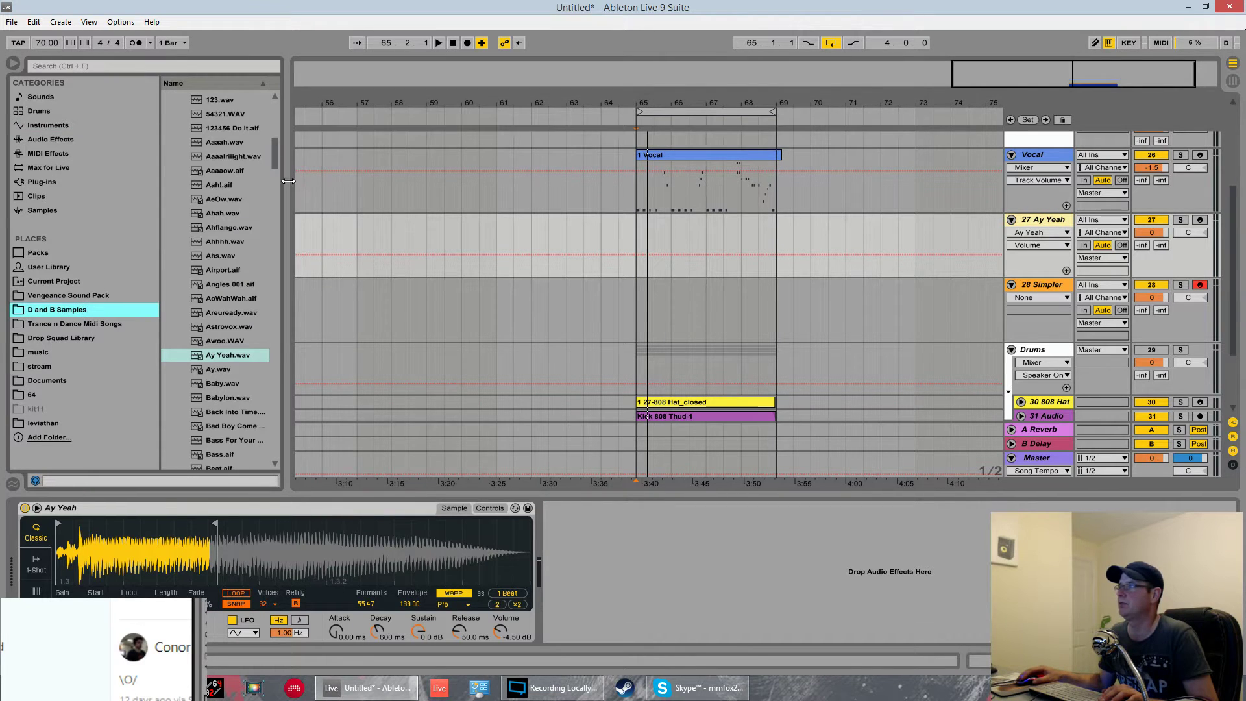
left_click_drag(288, 181, 417, 185)
scroll(230, 276, "up", 4)
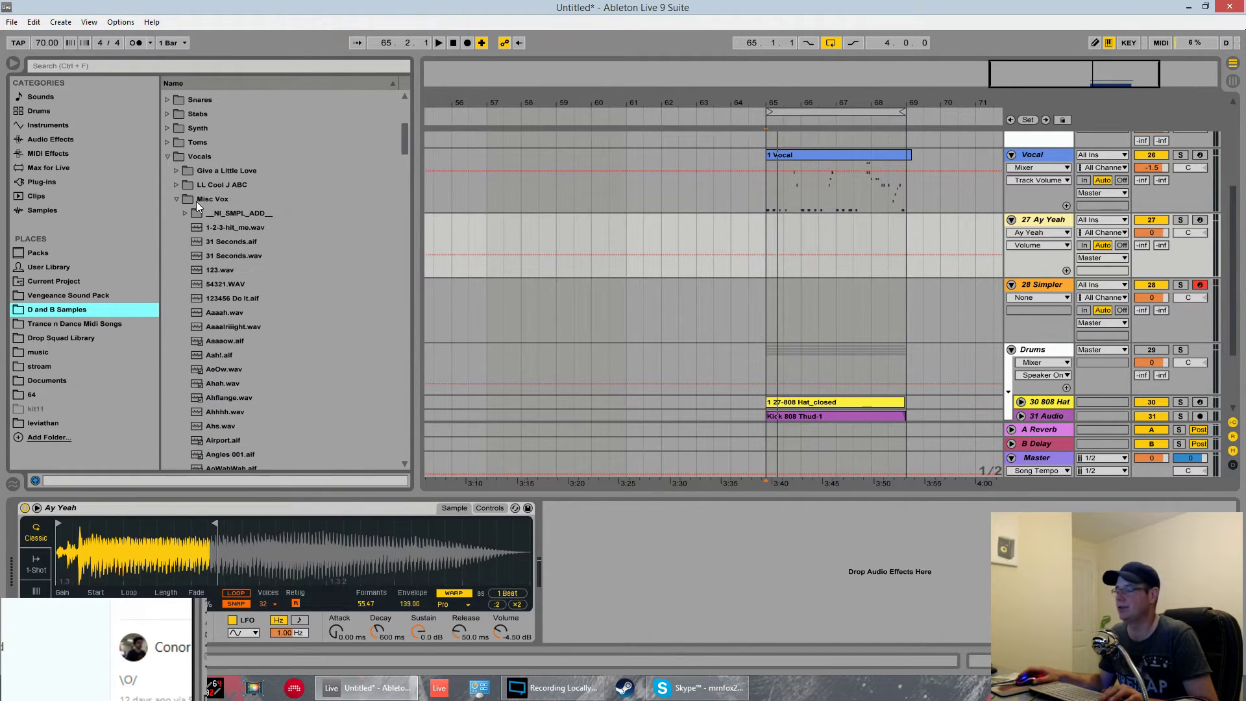
scroll(235, 304, "down", 4)
left_click(241, 411)
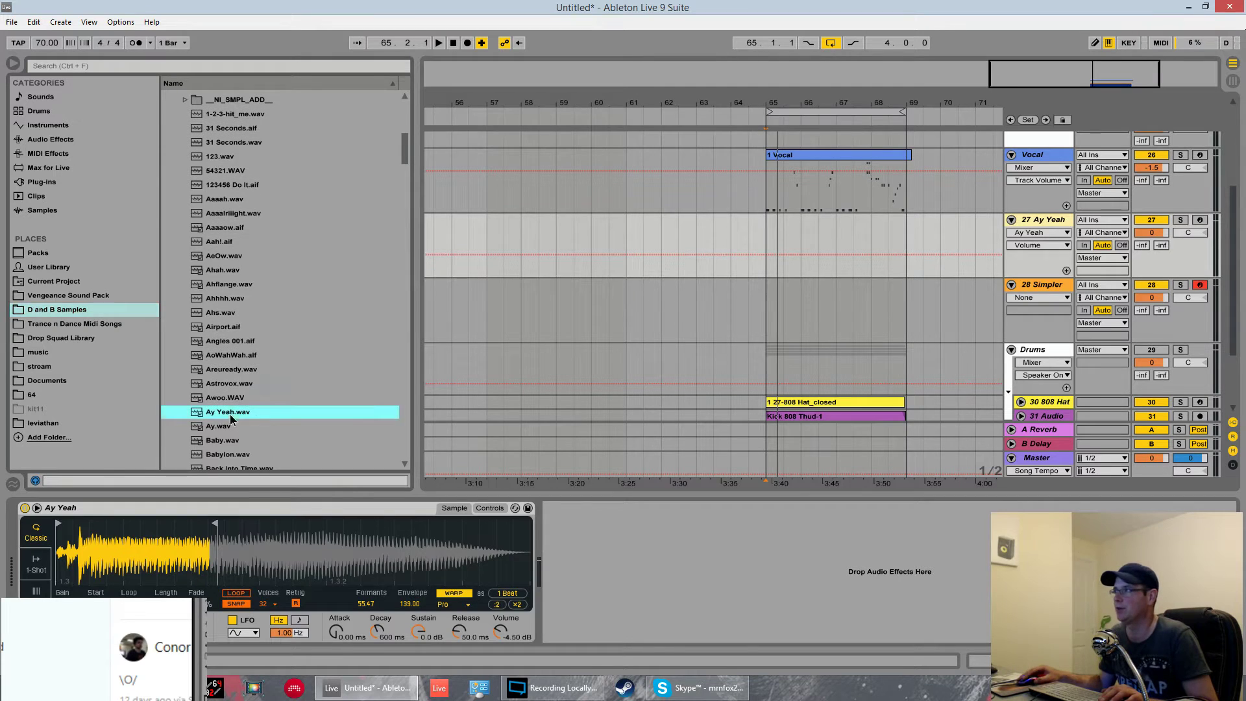
left_click_drag(242, 418, 781, 321)
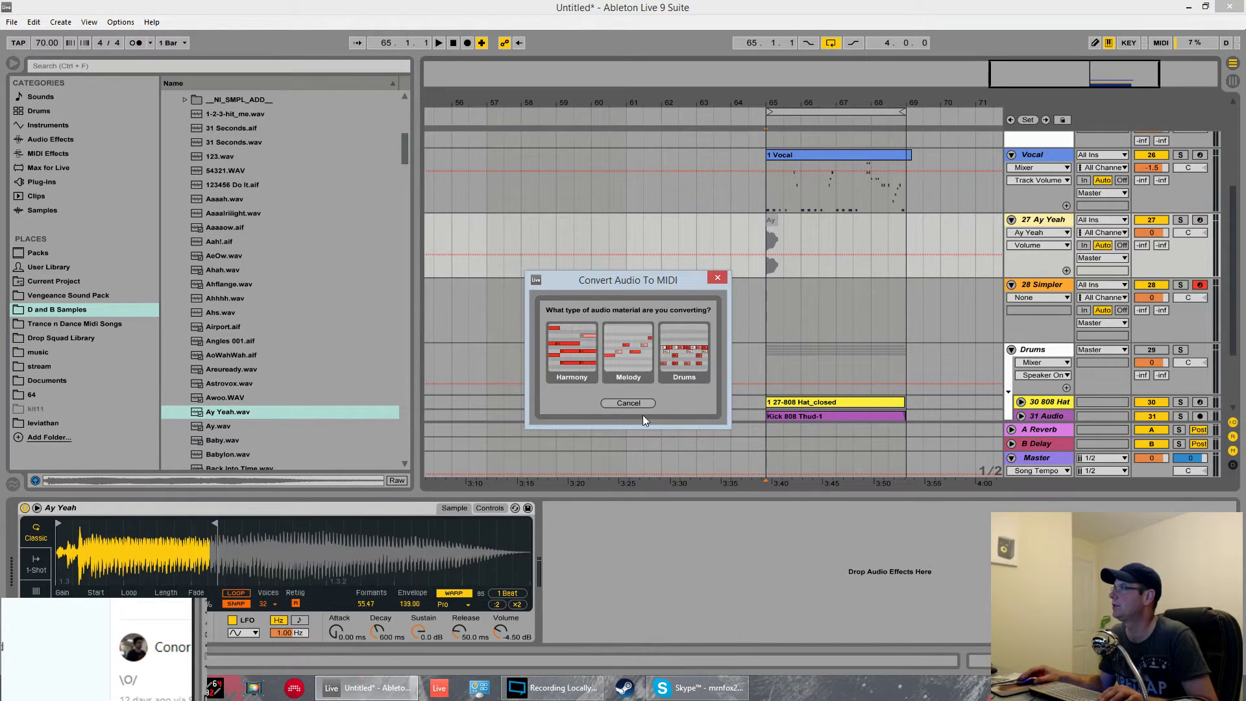
left_click(639, 410)
left_click_drag(205, 410, 761, 258)
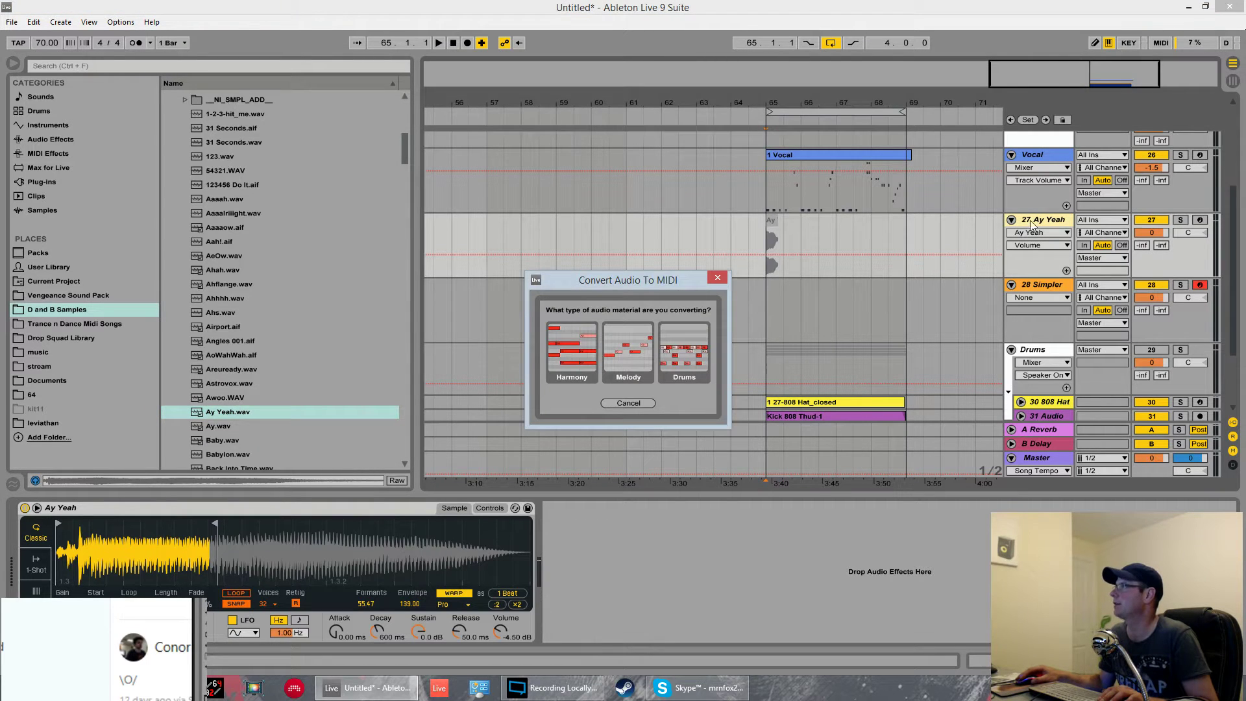
left_click(629, 403)
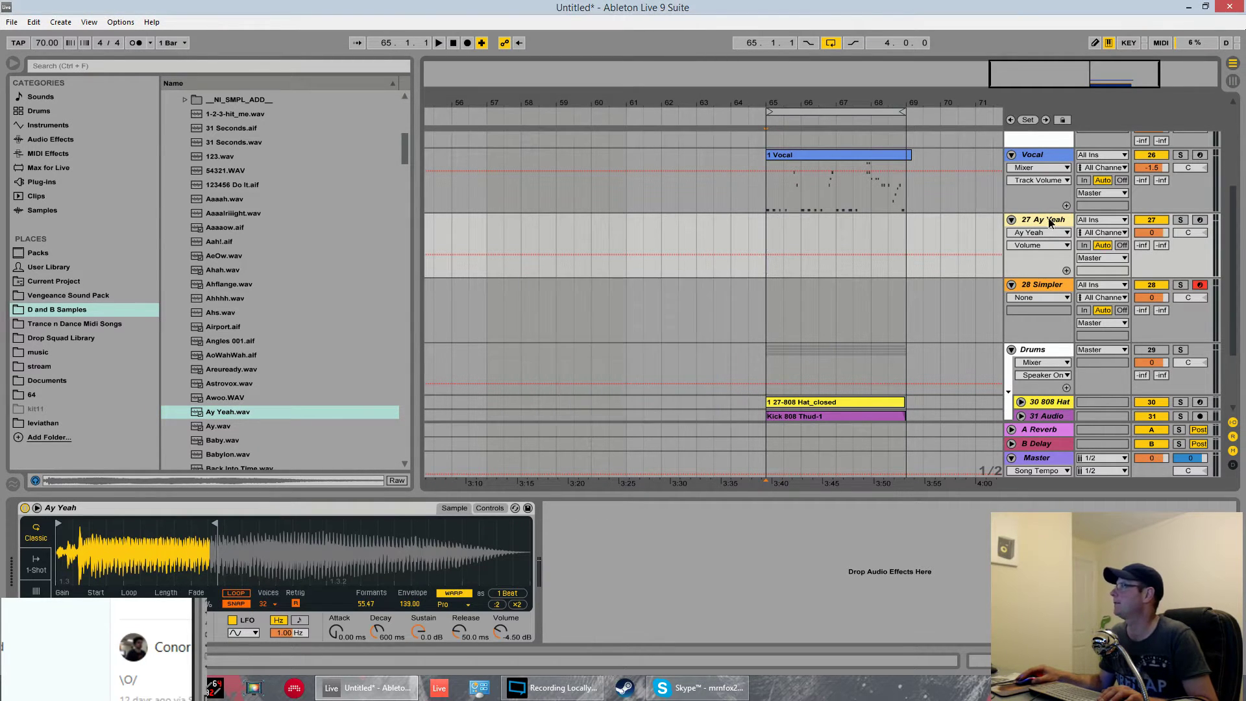
Delete the old Ay Yeah track and insert a new audio track below the Simpler track
key("Delete")
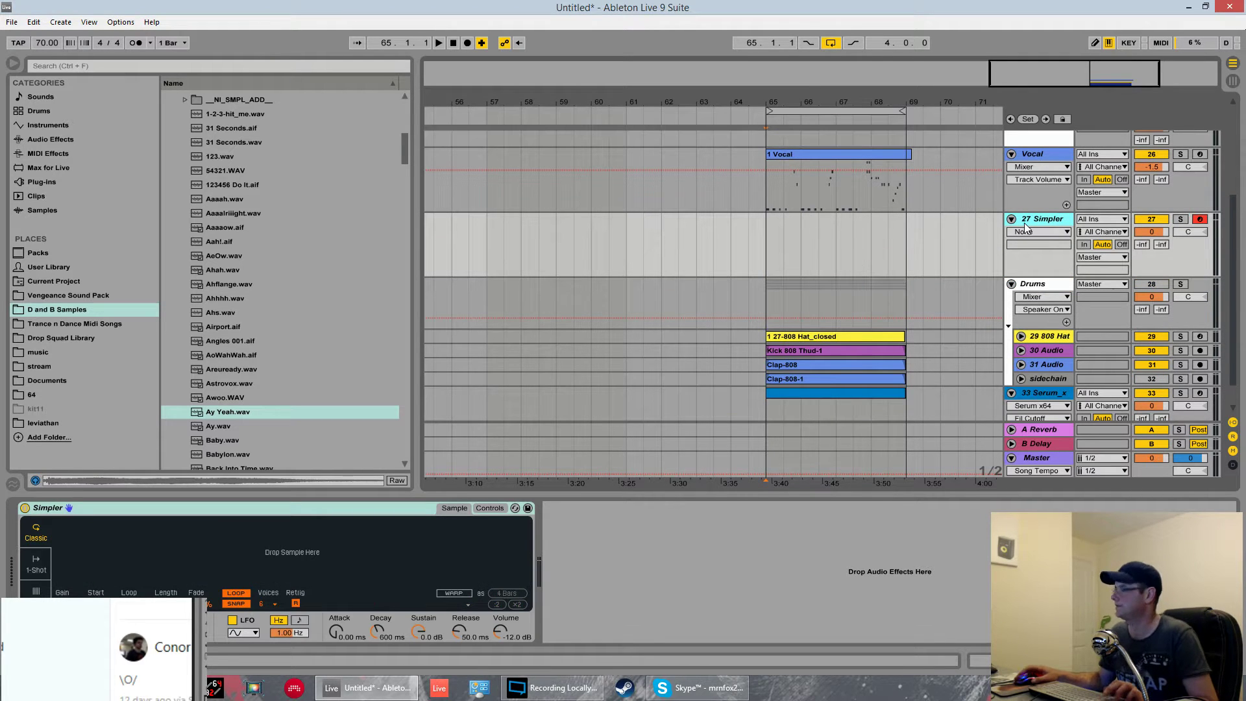
key("ctrl+t")
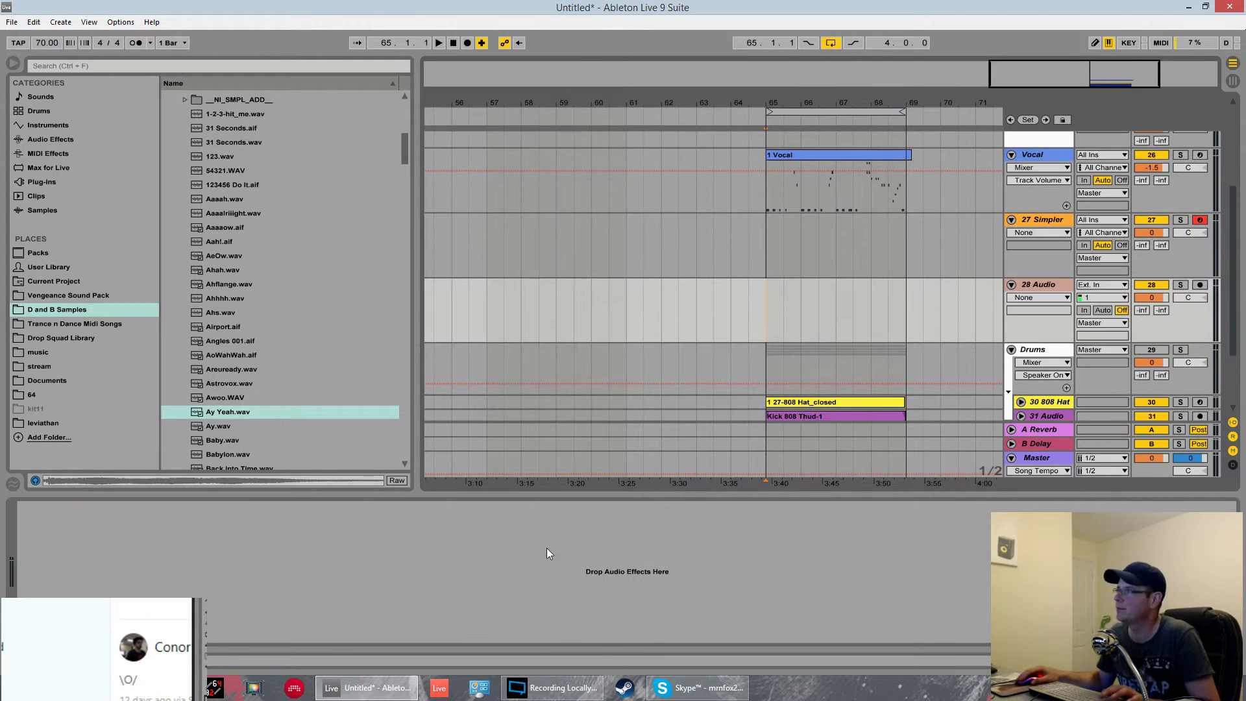
Place Ay Yeah.wav on the new audio track at bar 65 and solo that track to hear the sample
left_click(225, 414)
left_click_drag(225, 422, 771, 306)
key("space")
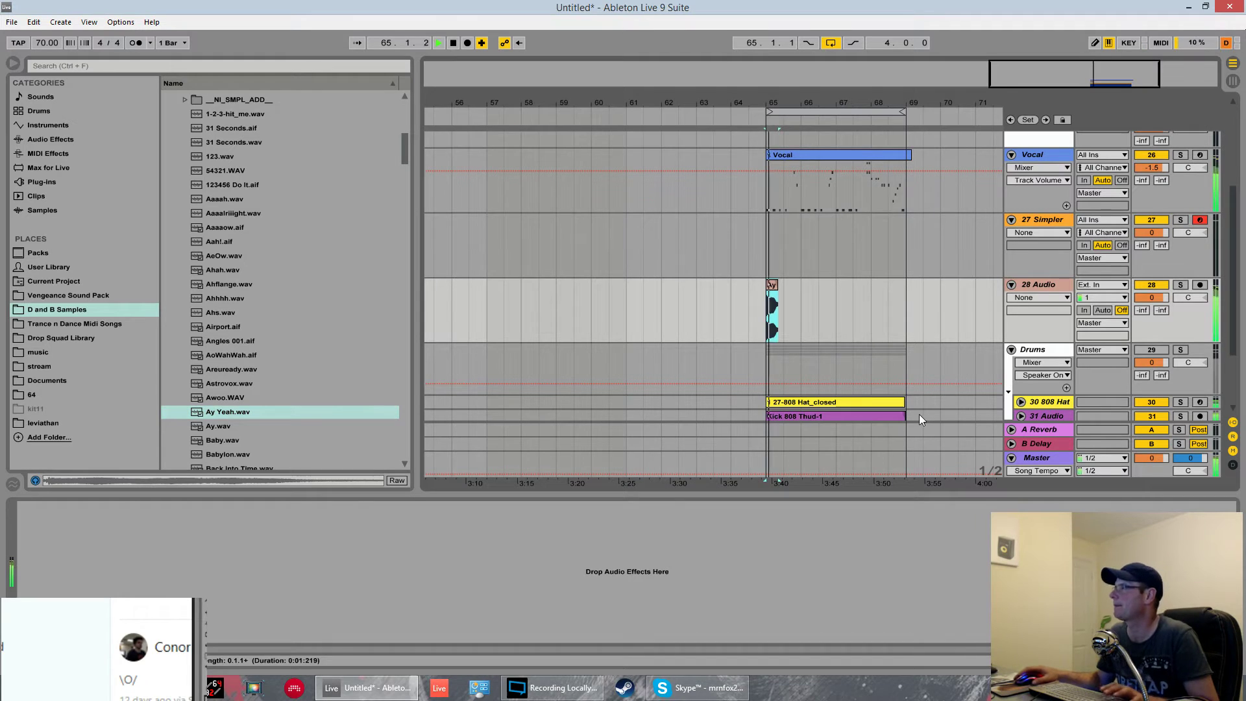
key("space")
key("space")
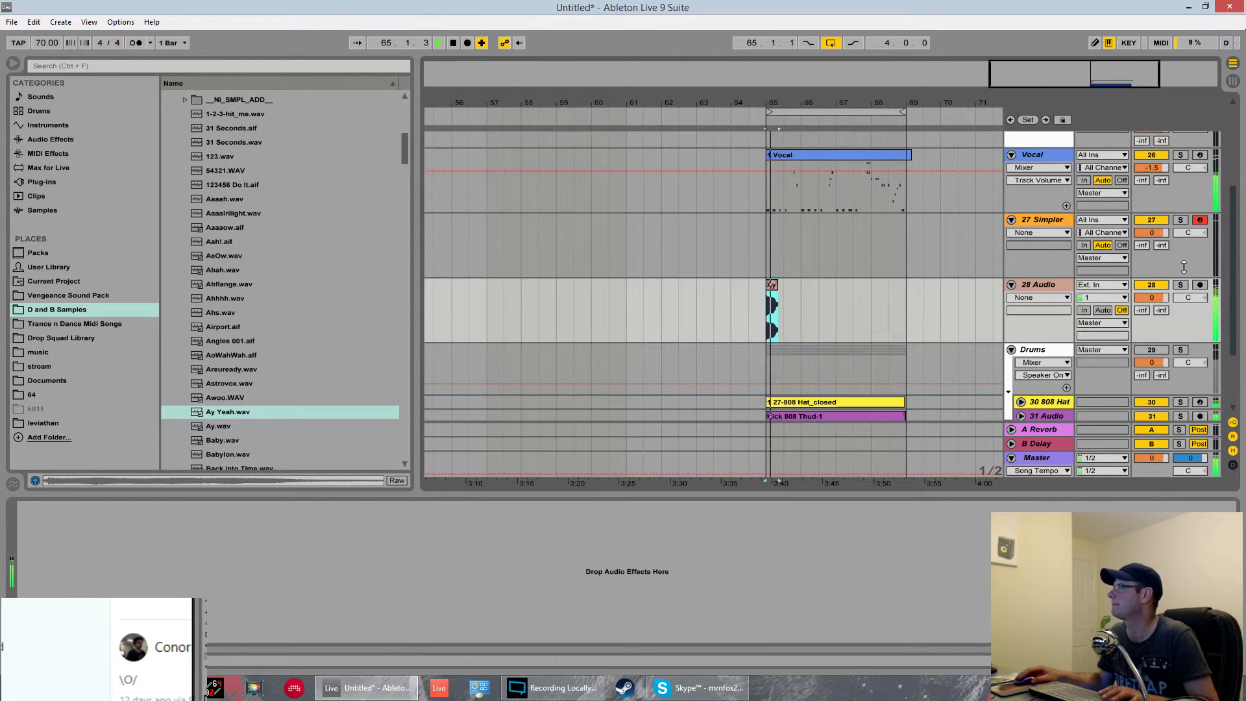
left_click(1176, 286)
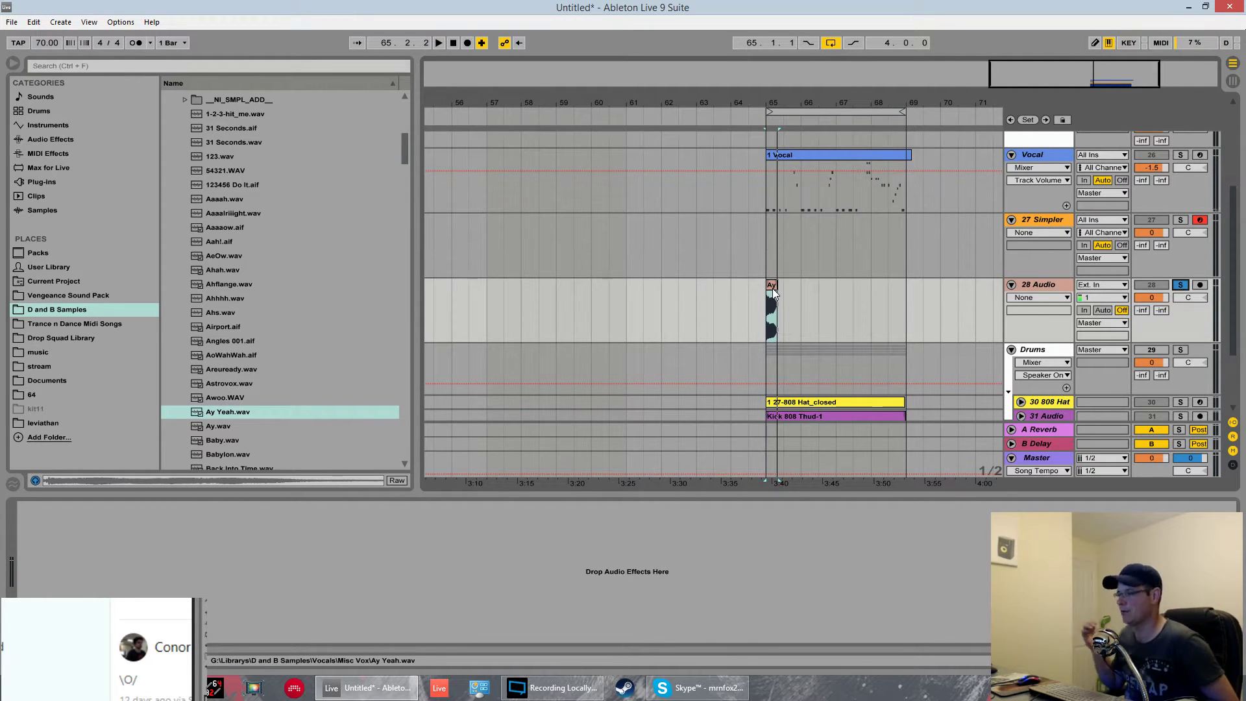
Consolidate the Ay Yeah clip on the audio track and open its waveform to play it back
left_click(1052, 227)
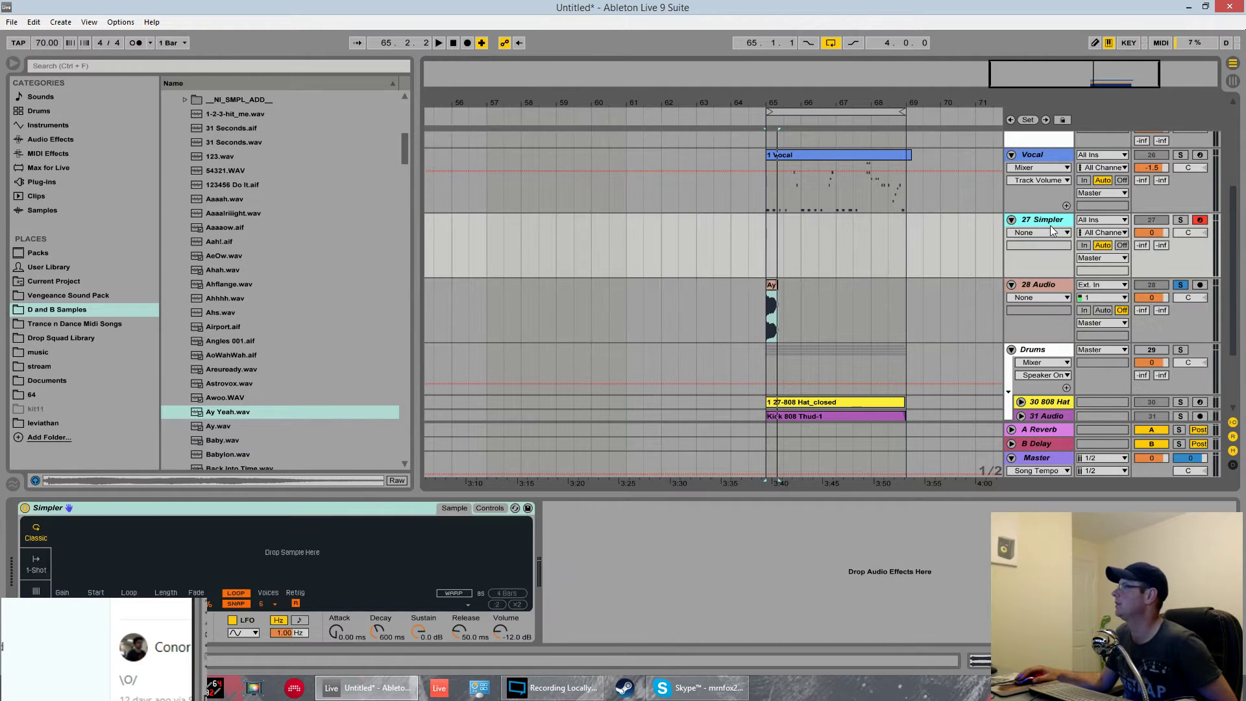
right_click(770, 296)
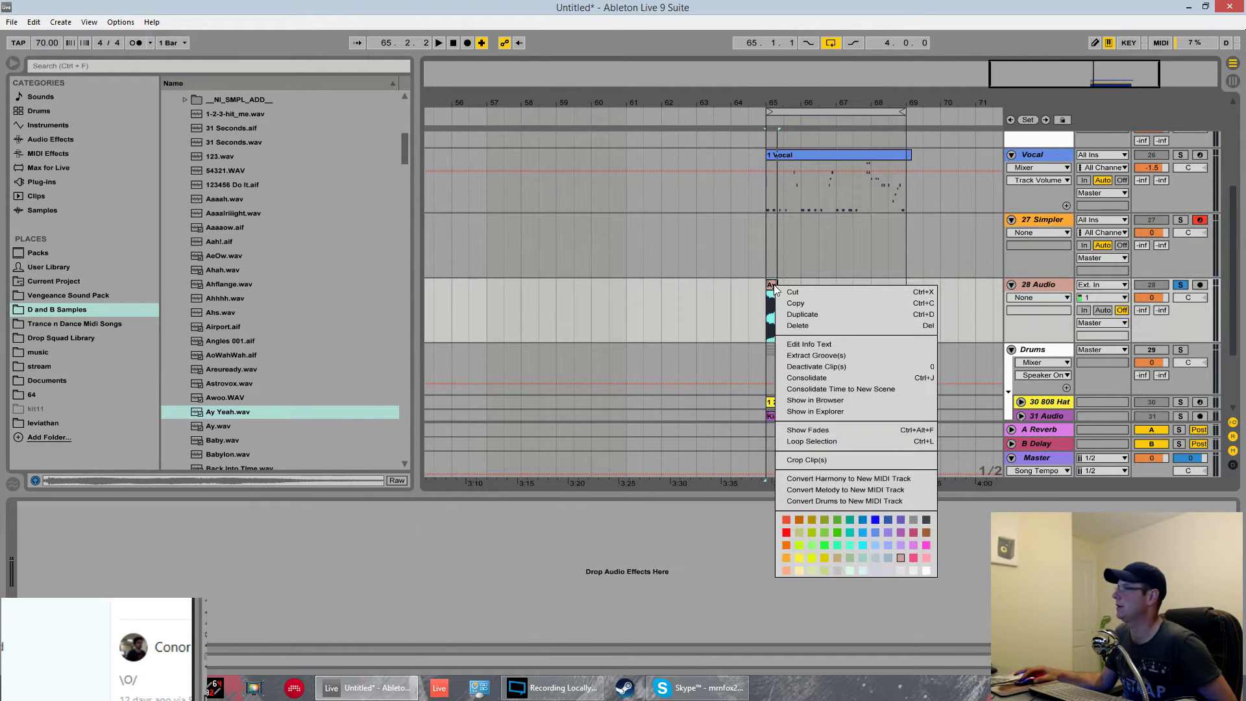
left_click(815, 373)
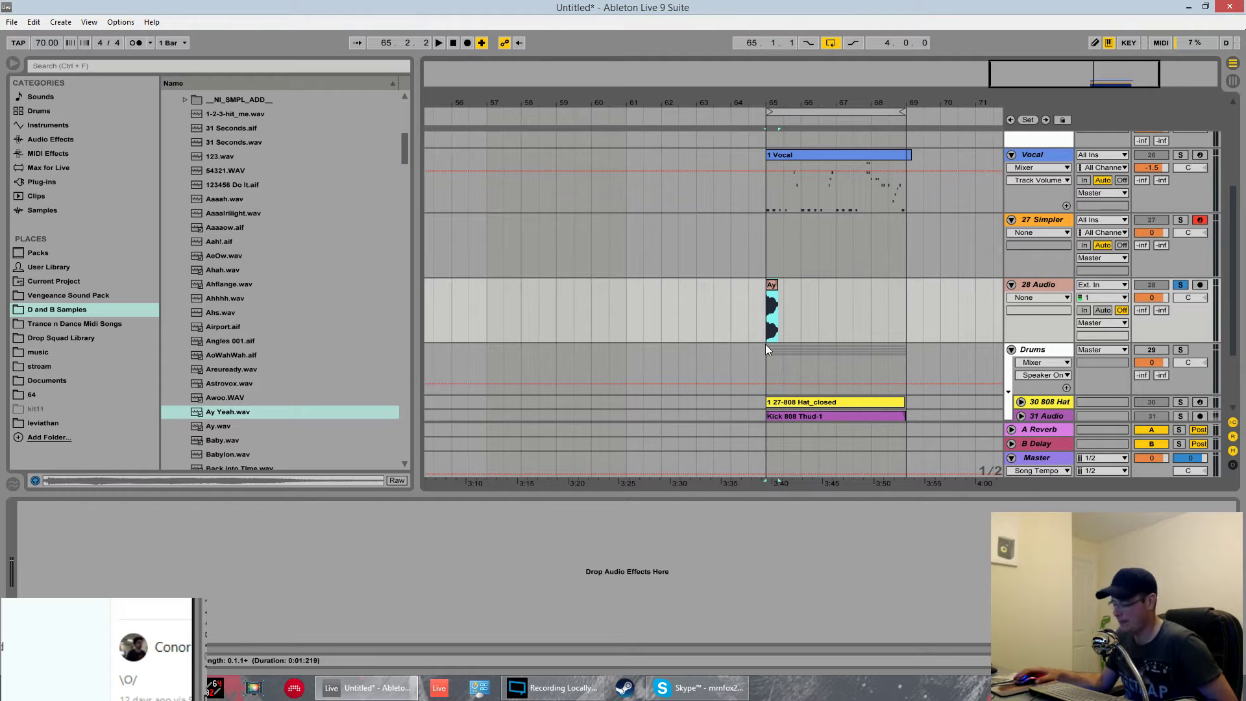
double_click(779, 284)
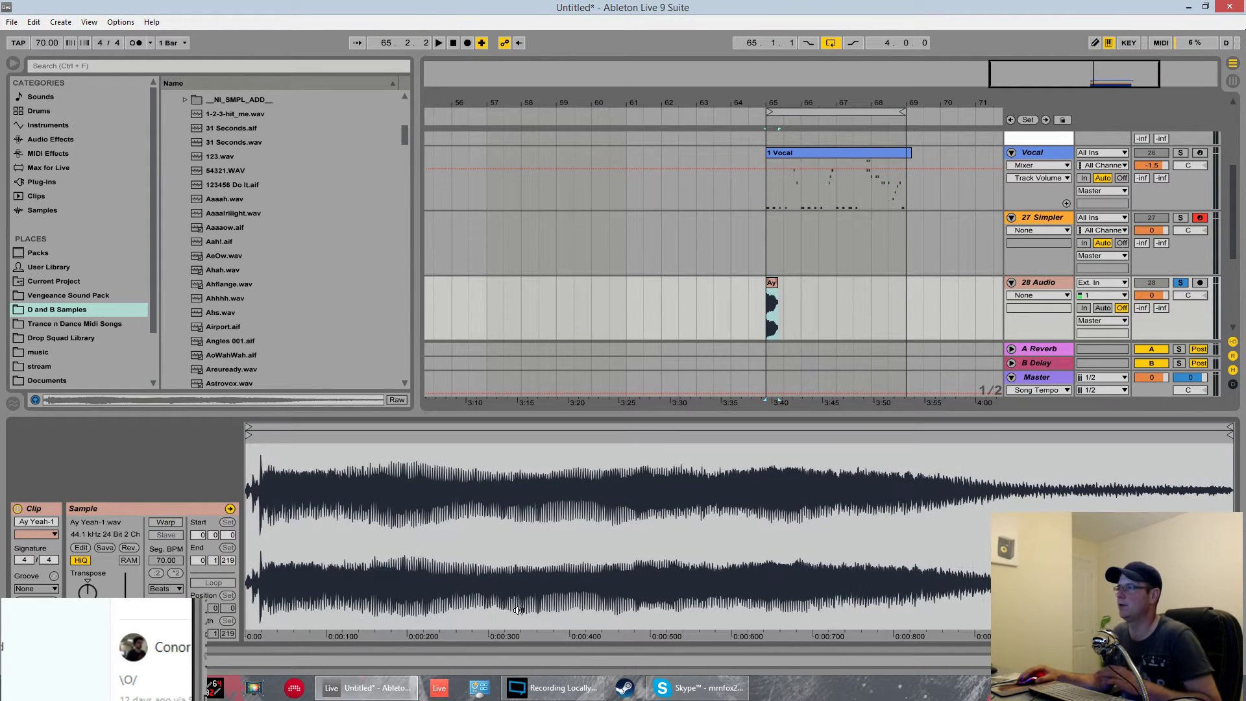
key("space")
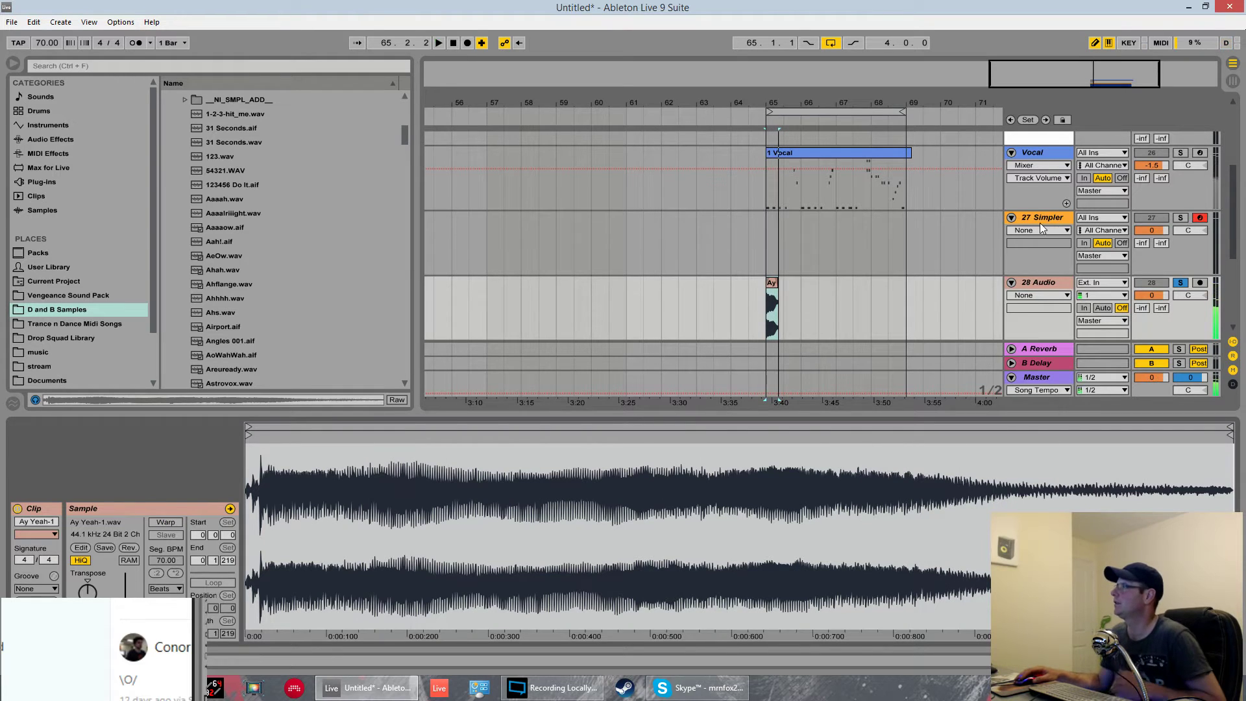
Load the consolidated Ay Yeah clip into the empty Simpler on track 27 and solo that track to audition notes
left_click(1040, 221)
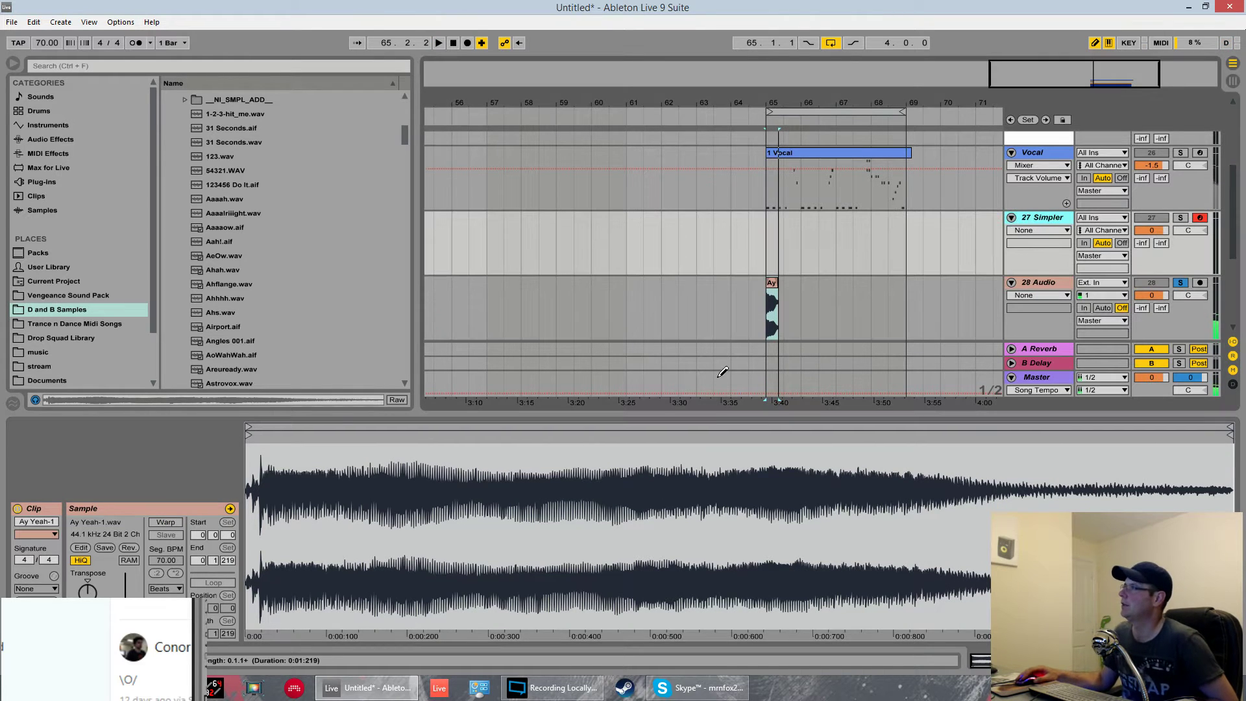
double_click(1054, 221)
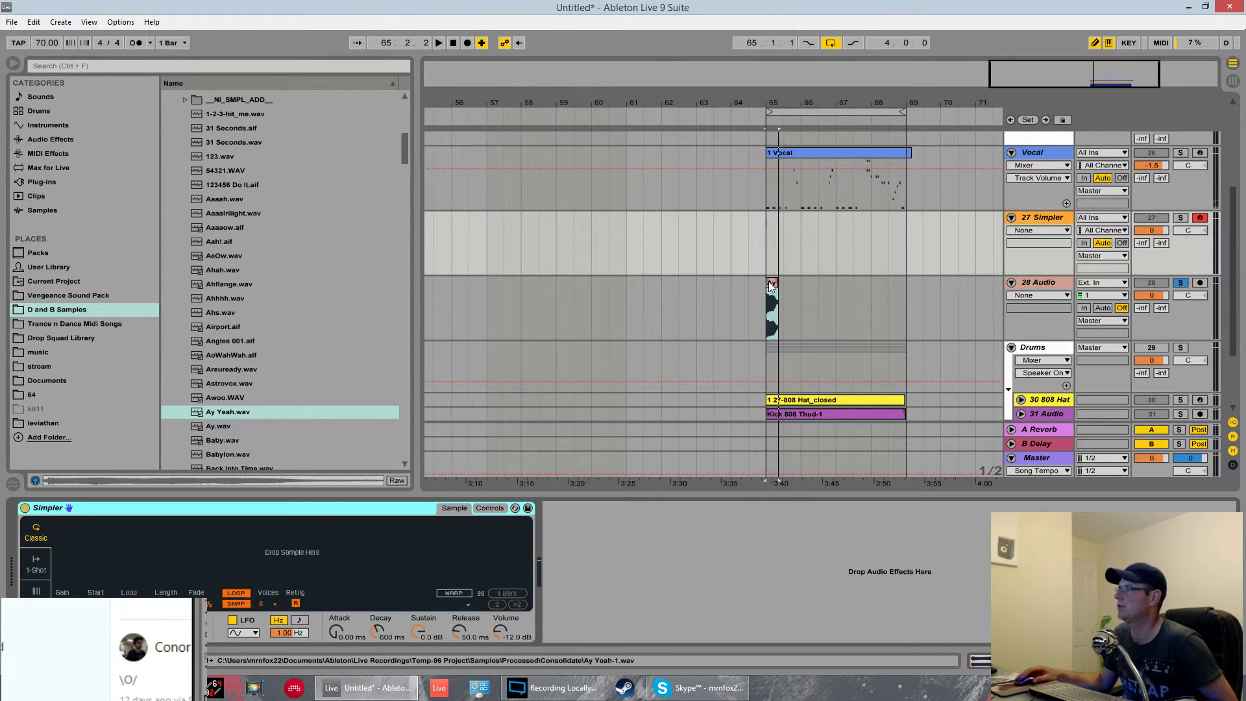
mouse_move(231, 416)
left_mouse_down()
mouse_move(306, 427)
mouse_move(289, 586)
mouse_move(235, 404)
left_mouse_up()
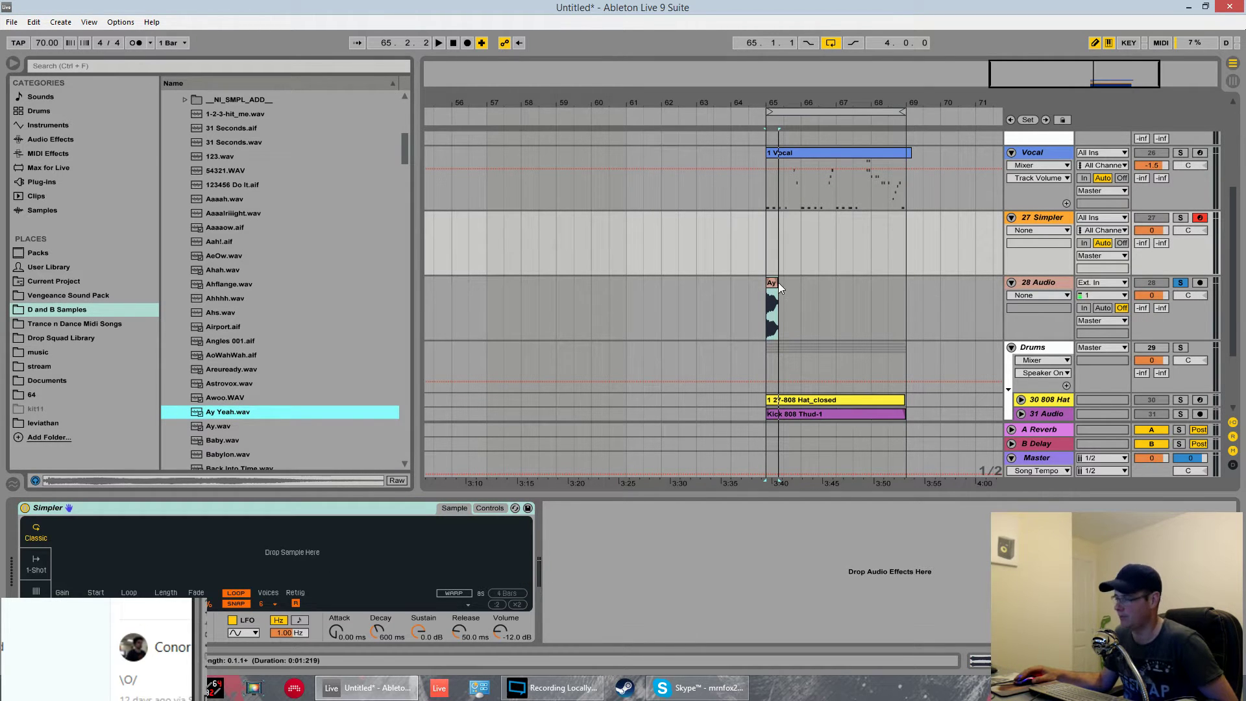
left_click_drag(777, 286, 208, 571)
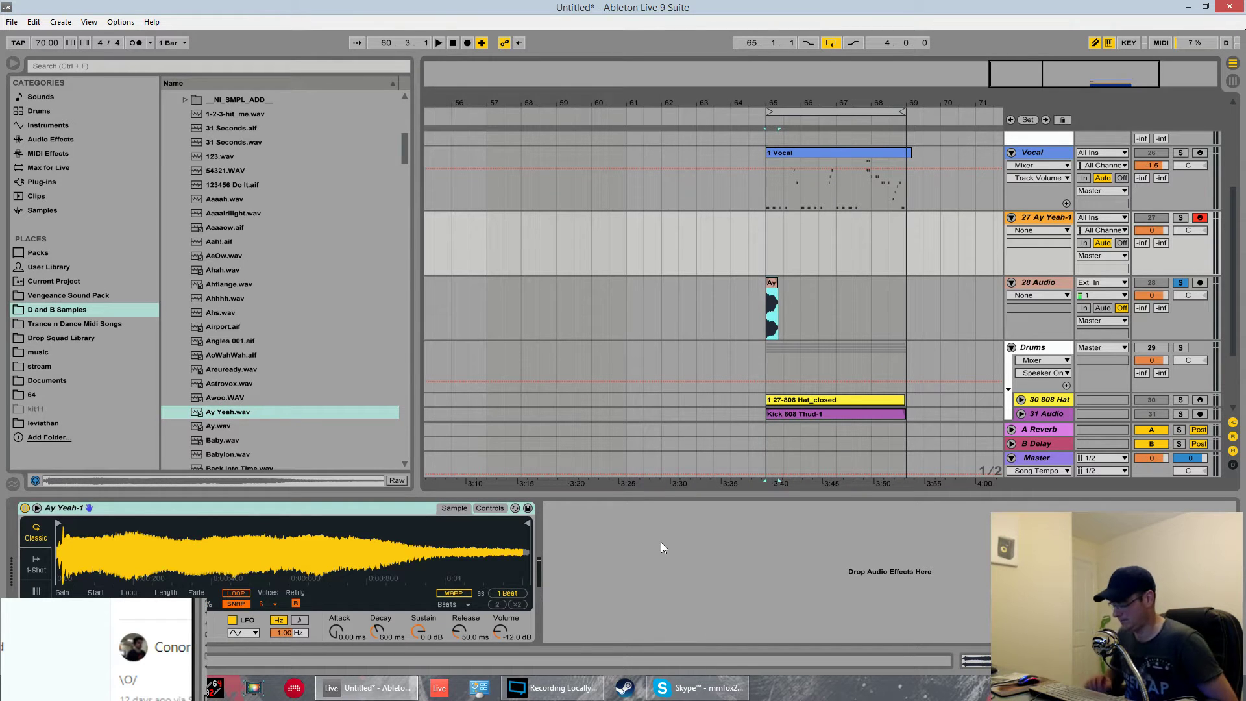
key("a")
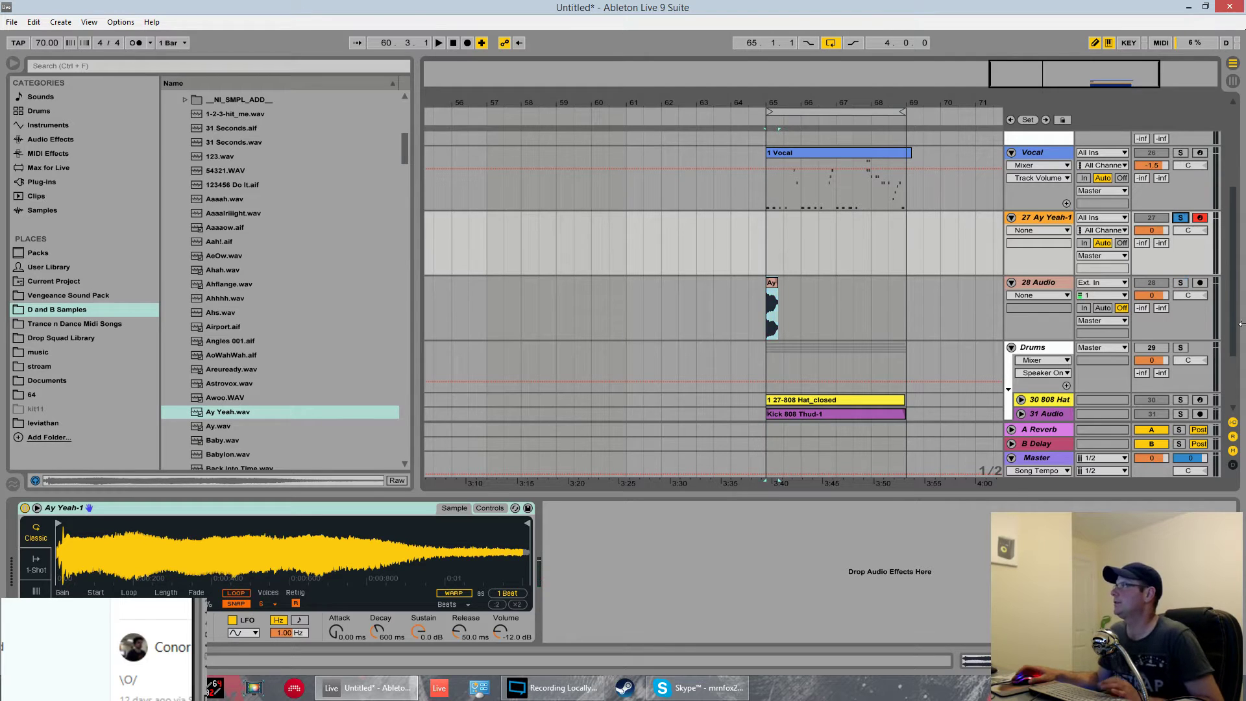
left_click(1180, 218)
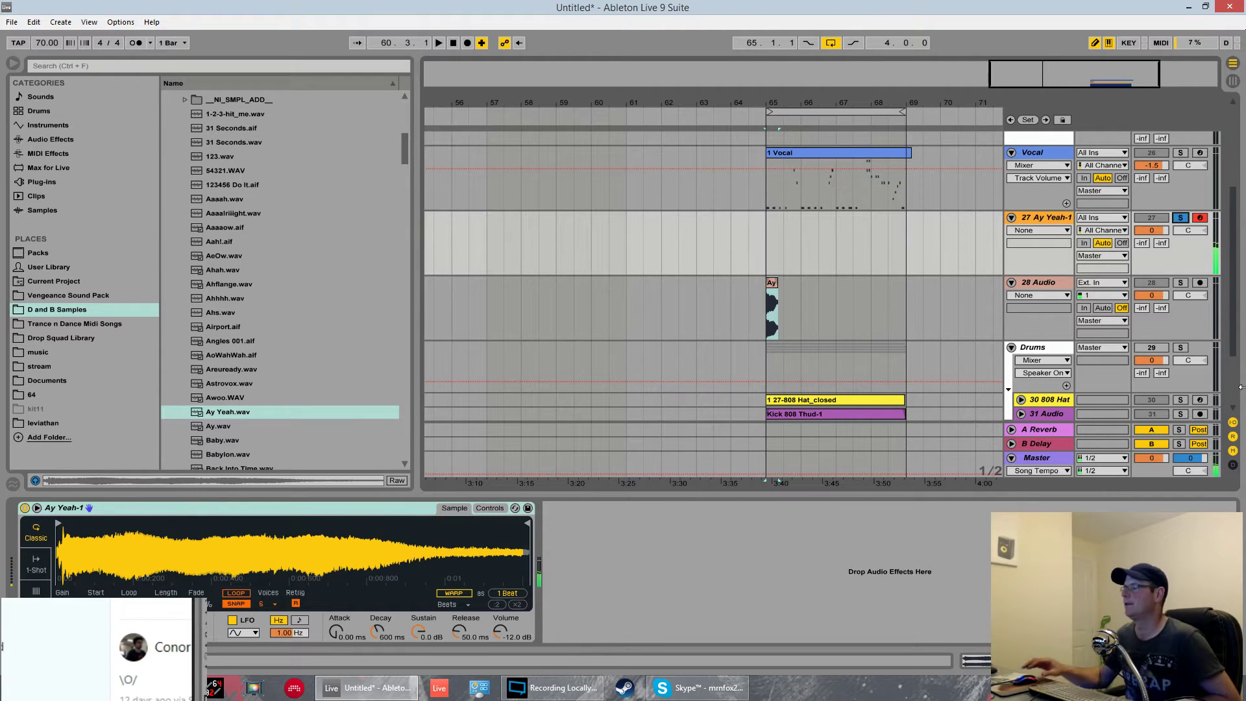
Examine the consolidated clip's waveform and the warp modes offered for the sample in Simpler
left_click(773, 286)
double_click(773, 285)
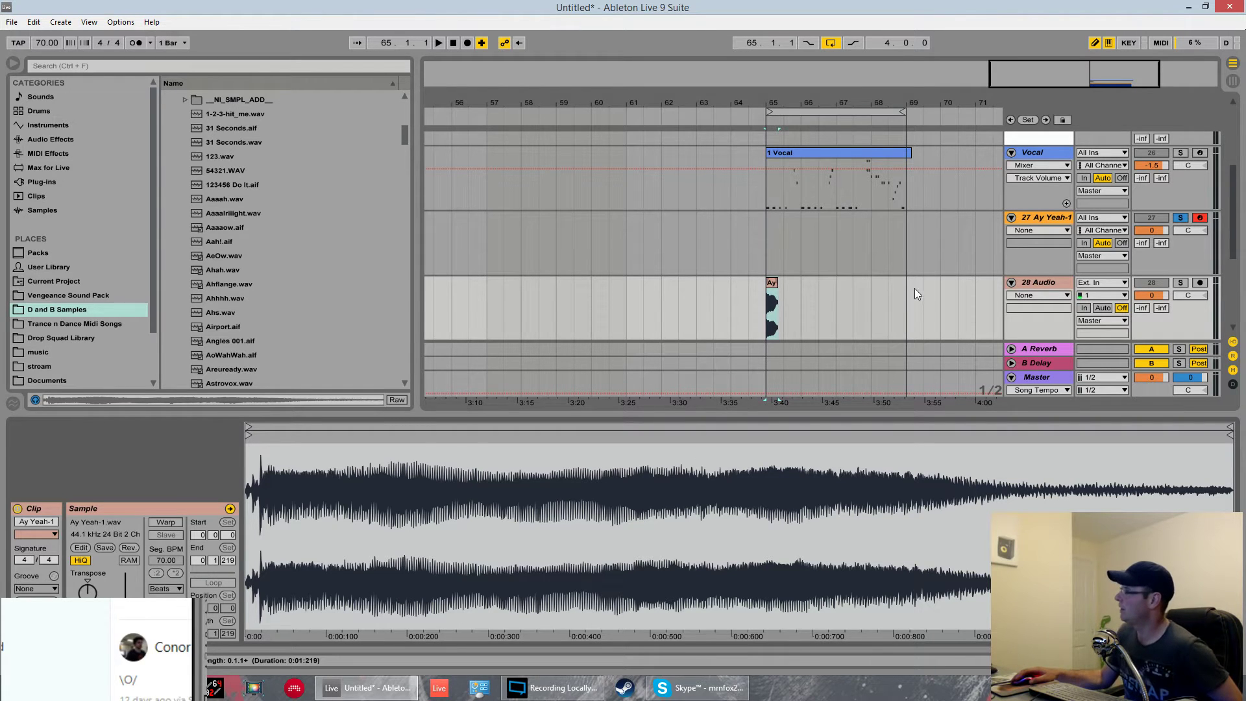
left_click(1041, 220)
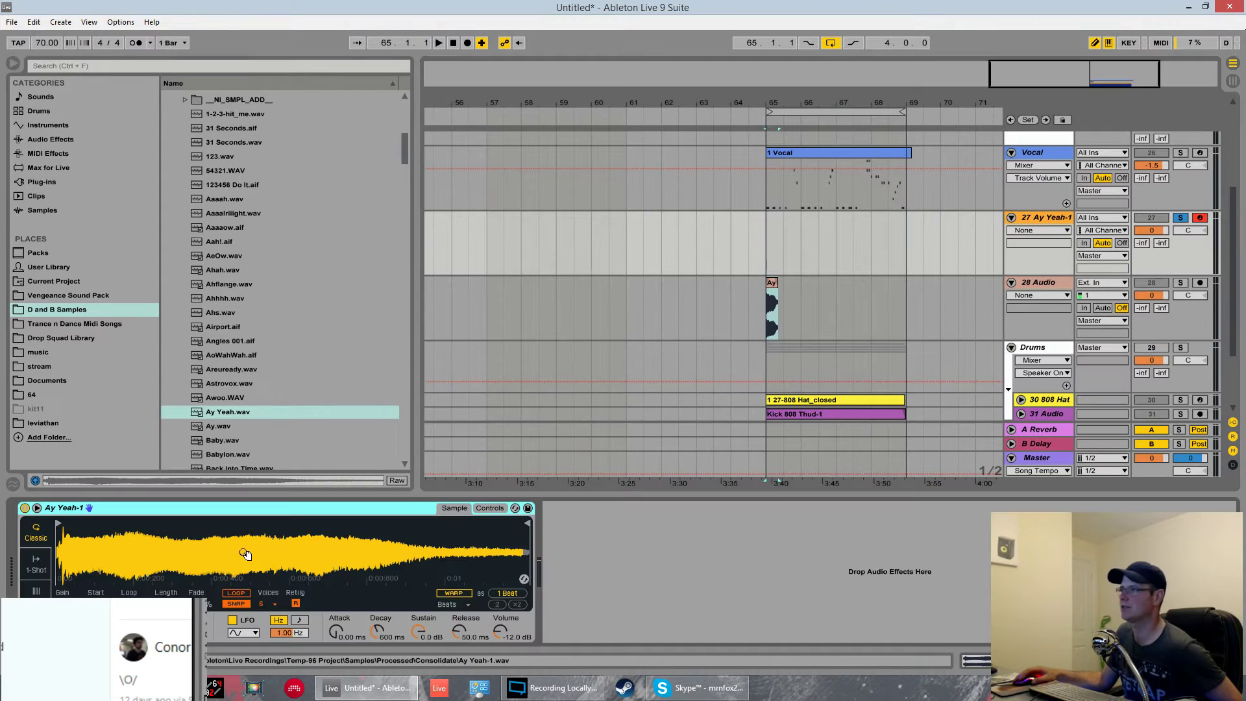
left_click(467, 603)
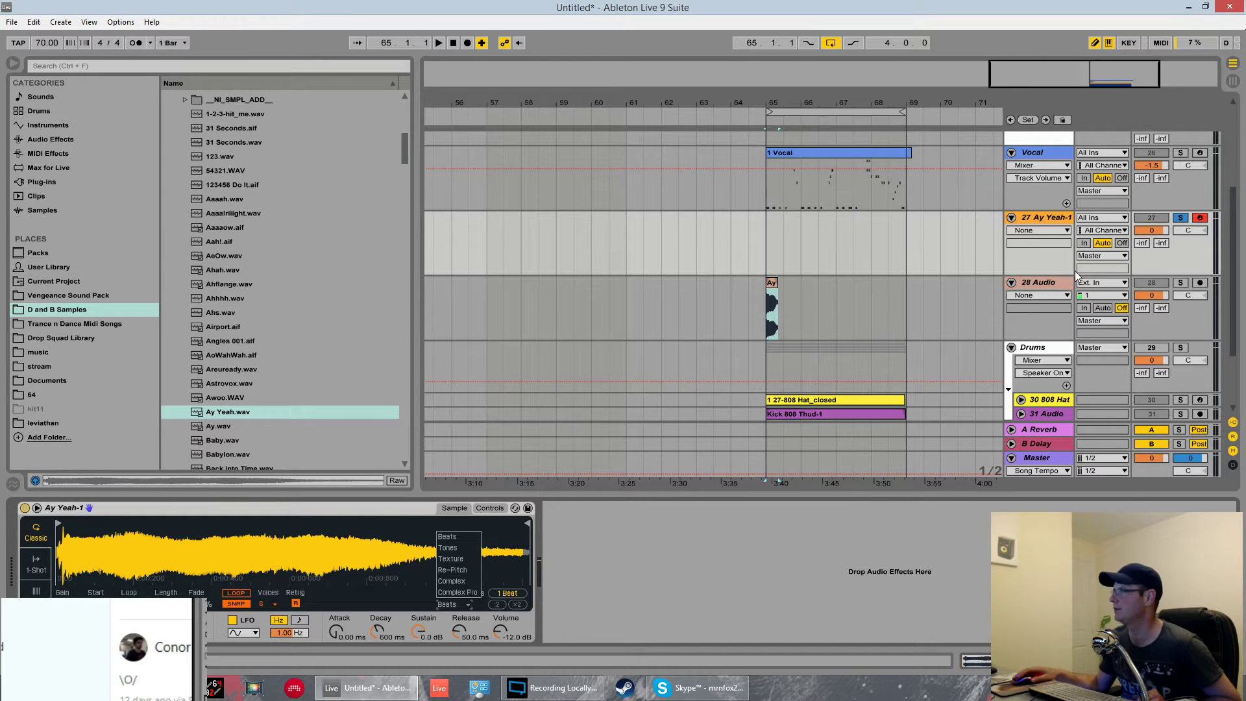
key("a")
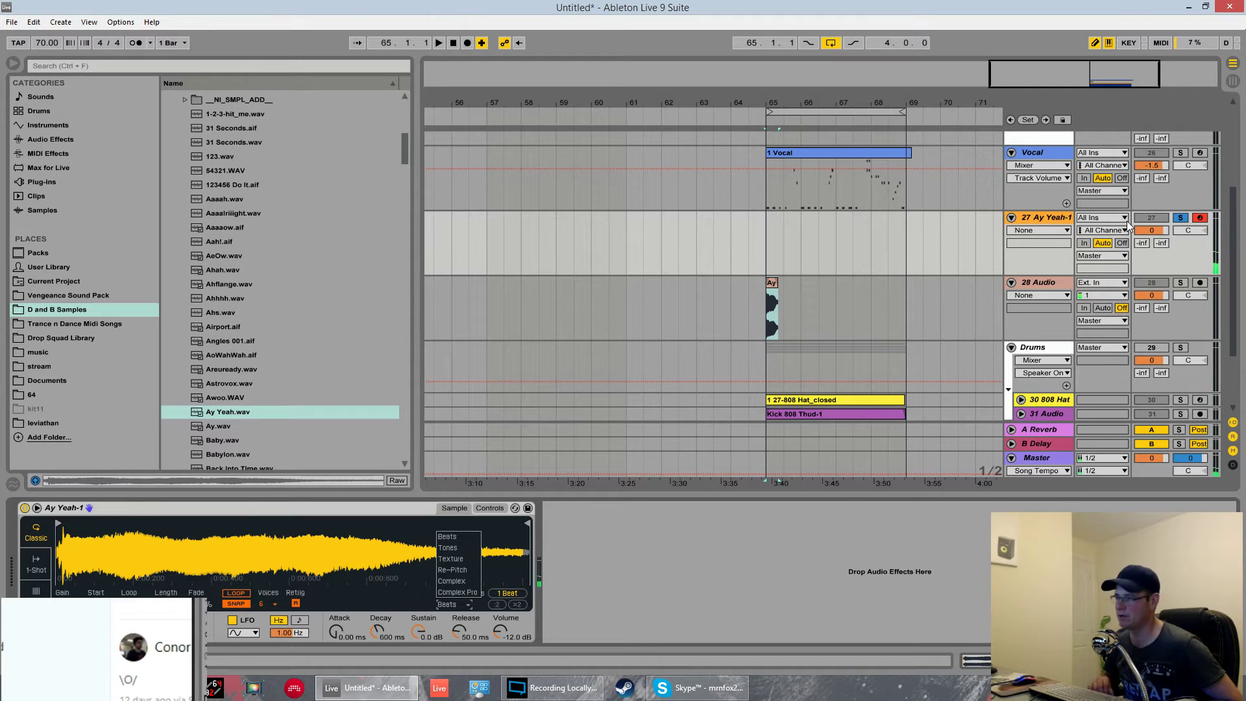
left_click(747, 590)
Switch the Simpler to 1-Shot mode and, during playback, shorten the sample to about its first quarter
left_click(36, 565)
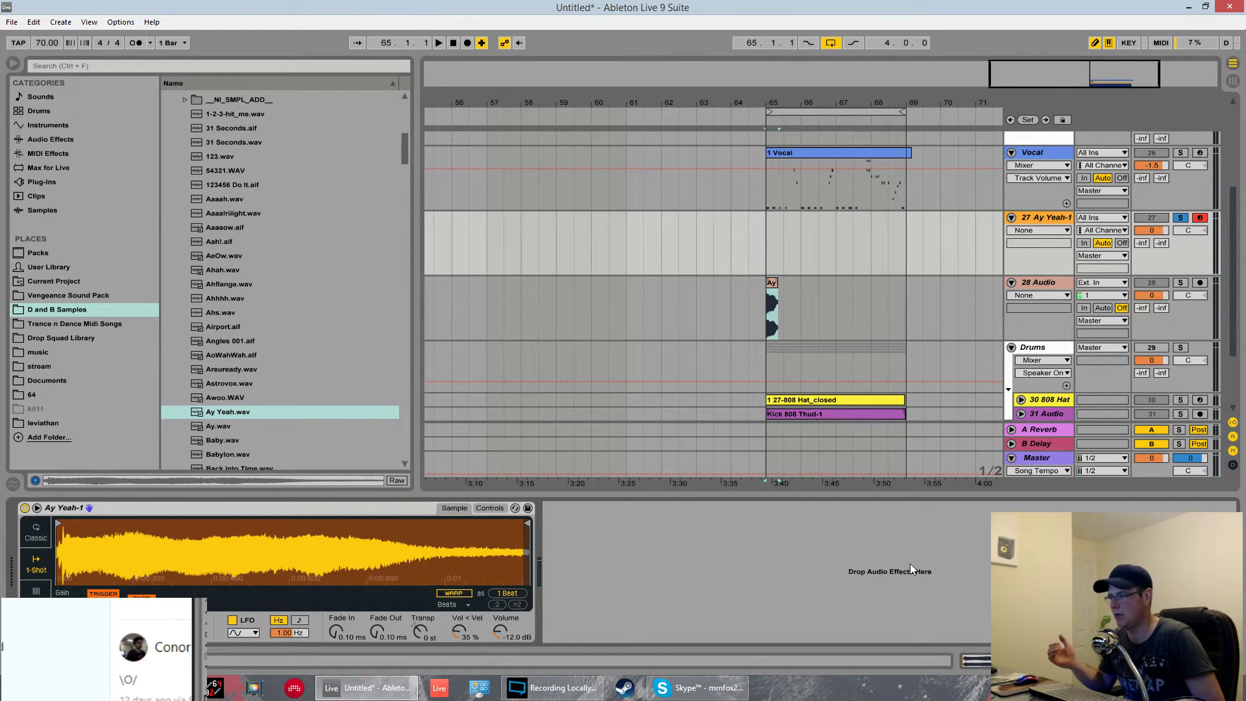
key("space")
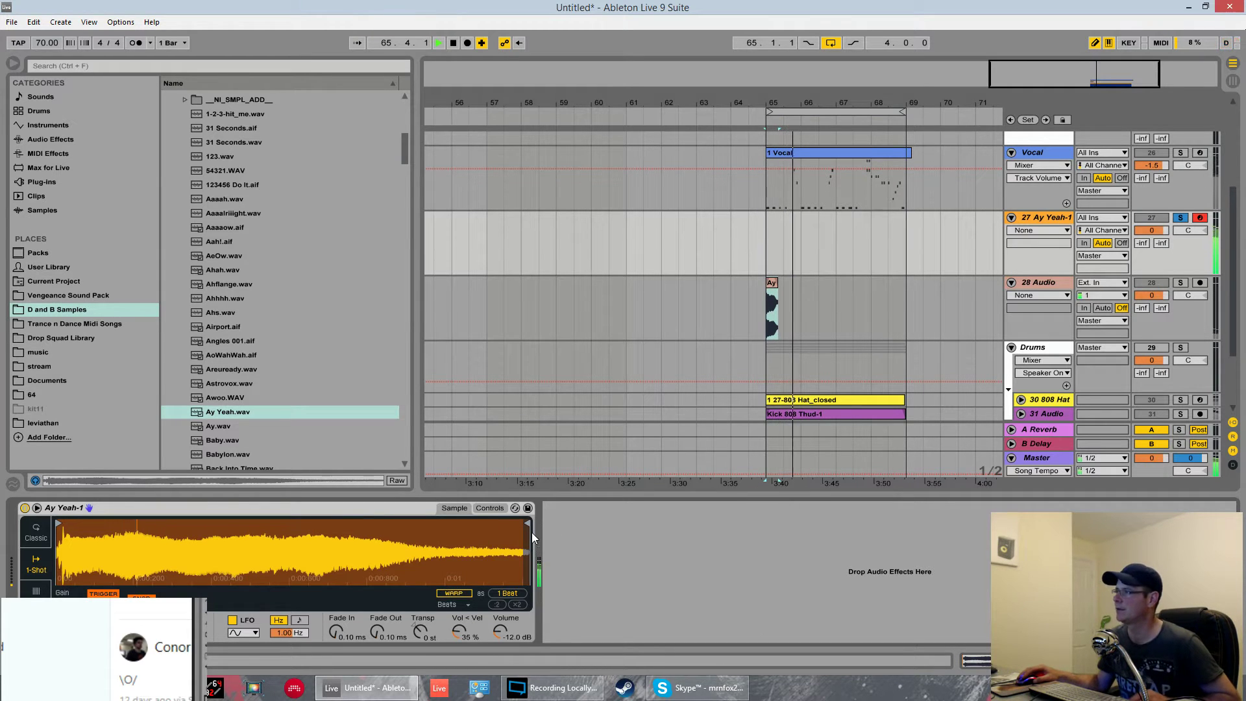
mouse_move(527, 521)
left_mouse_down()
mouse_move(425, 542)
mouse_move(182, 540)
left_mouse_up()
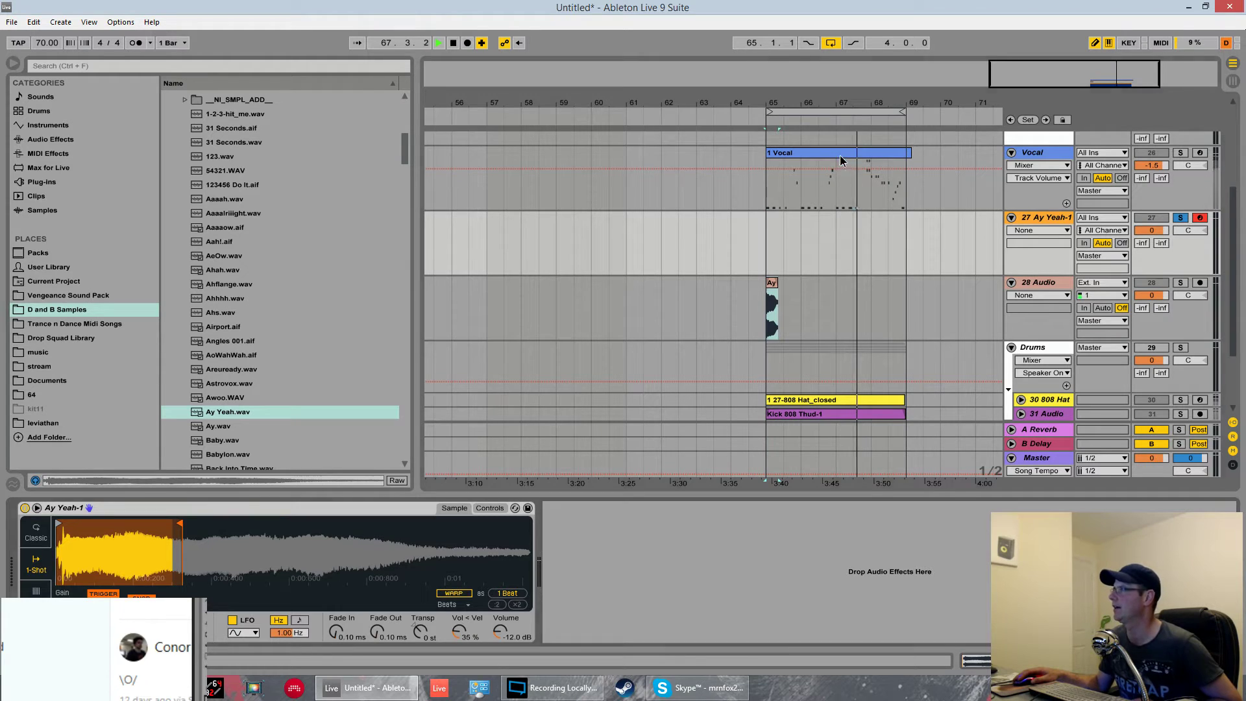
Copy the Vocal MIDI clip at bar 65 down onto the Simpler track below it
left_click_drag(841, 156, 838, 235)
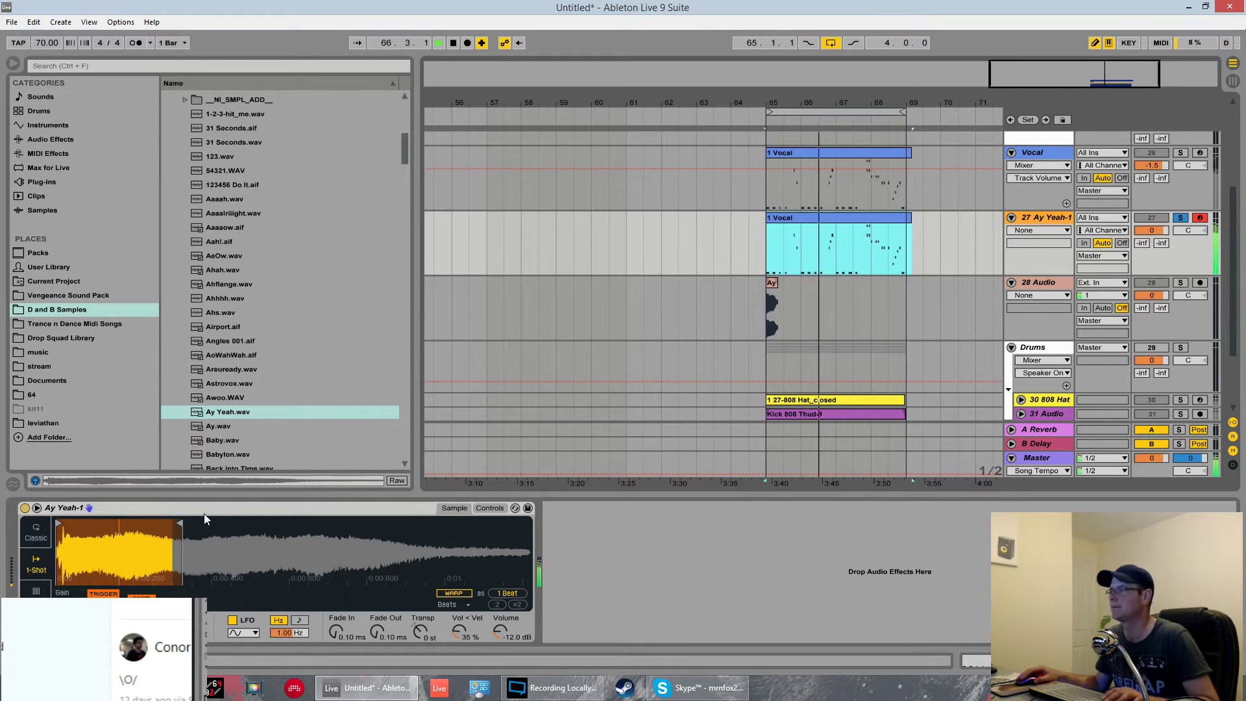
Trim the sample end to just under its first quarter, transpose the Simpler up to +12 st and audition the clip
left_click_drag(179, 524, 164, 524)
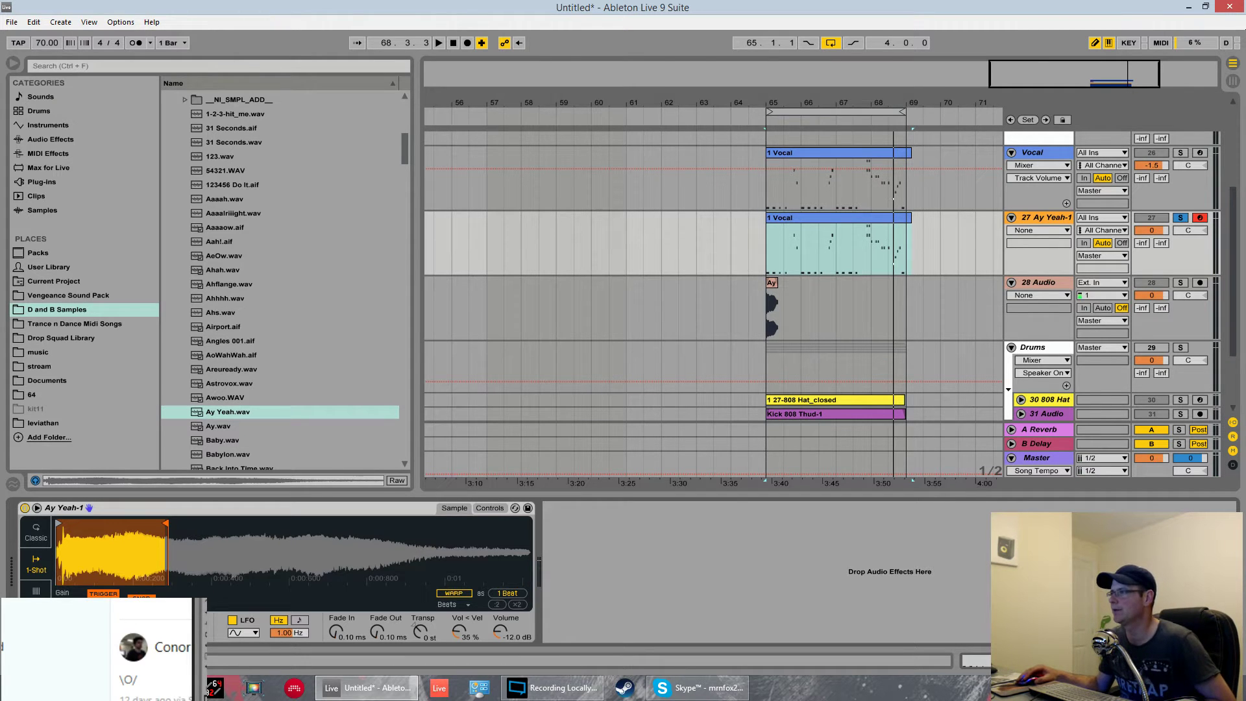
left_click_drag(410, 620, 411, 604)
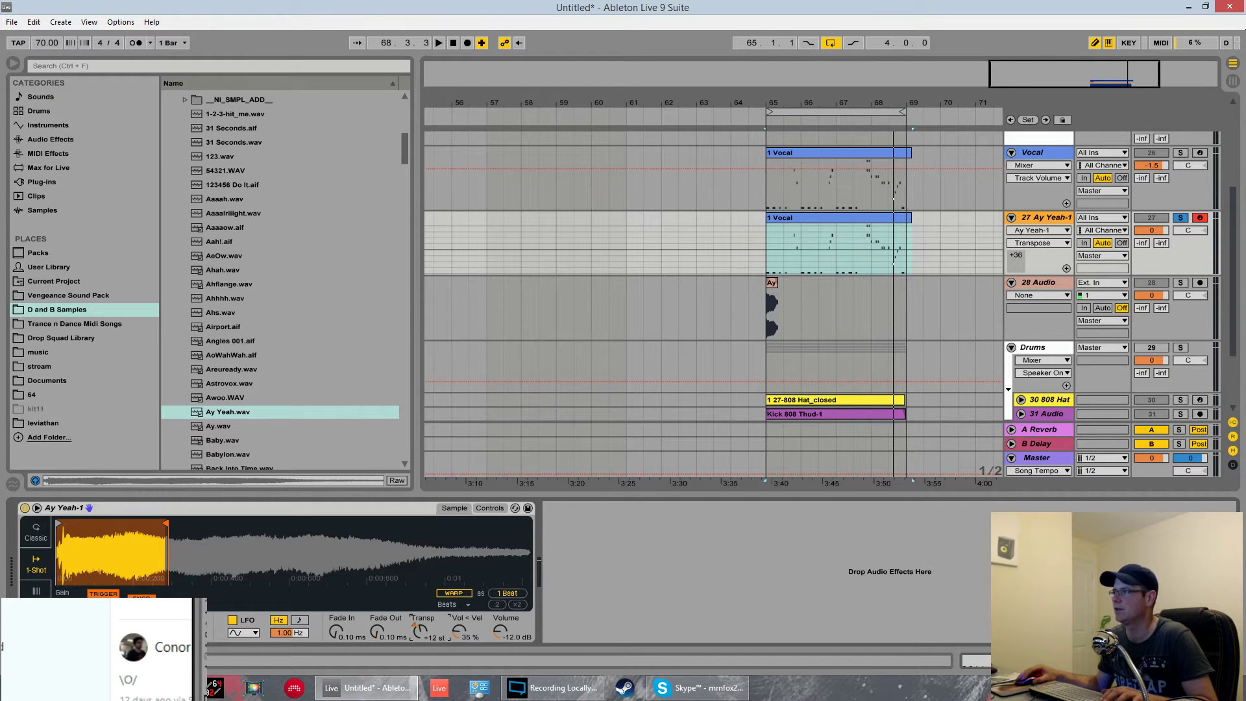
key("space")
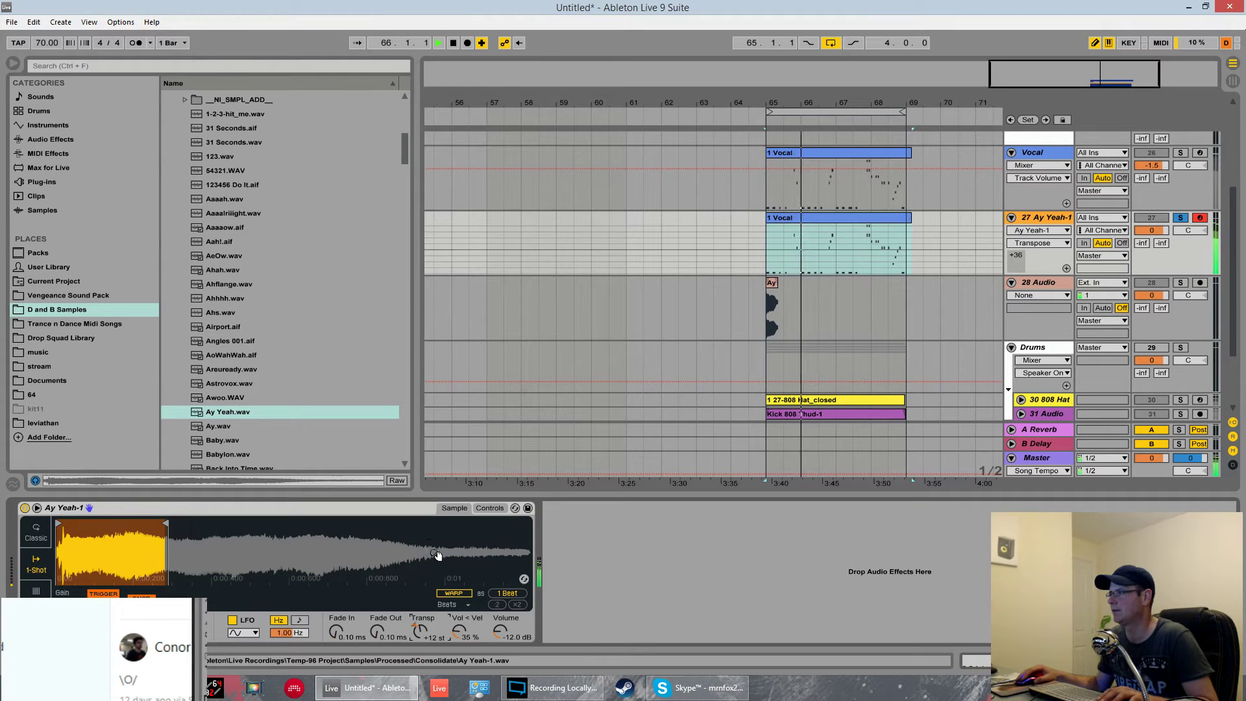
key("space")
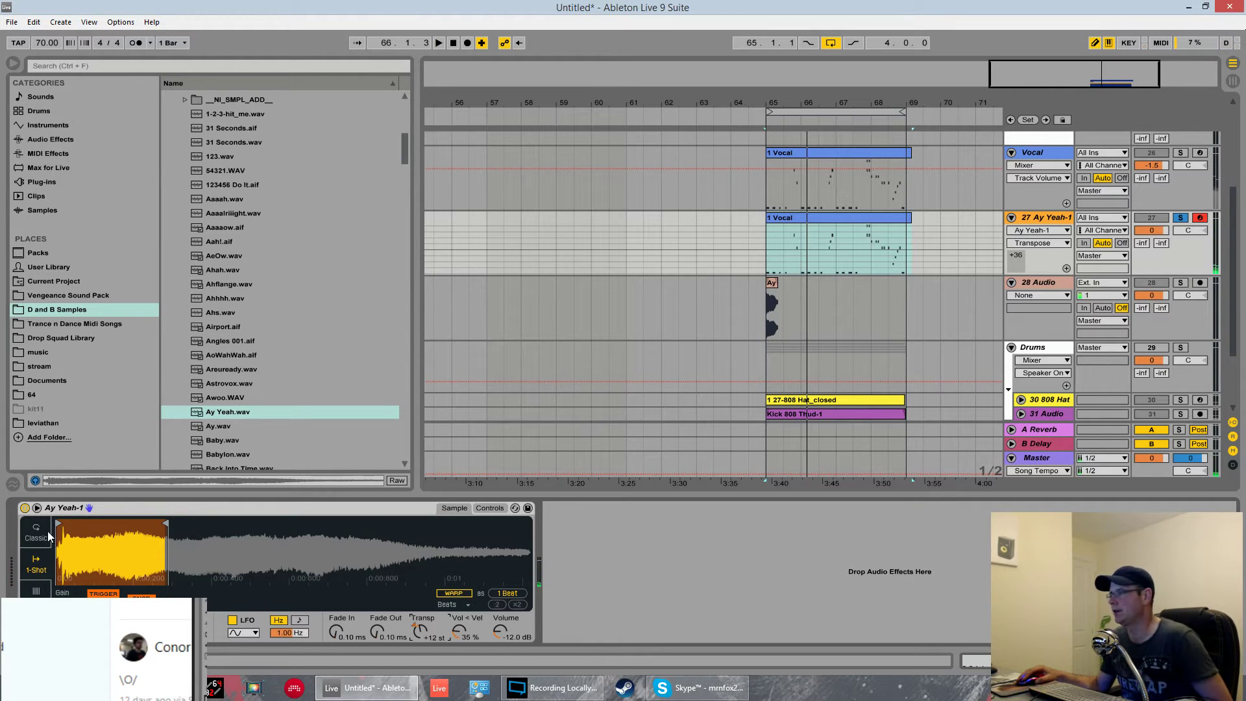
Examine the Simpler's pitch and filter envelope settings, and return to the sample waveform
left_click(489, 509)
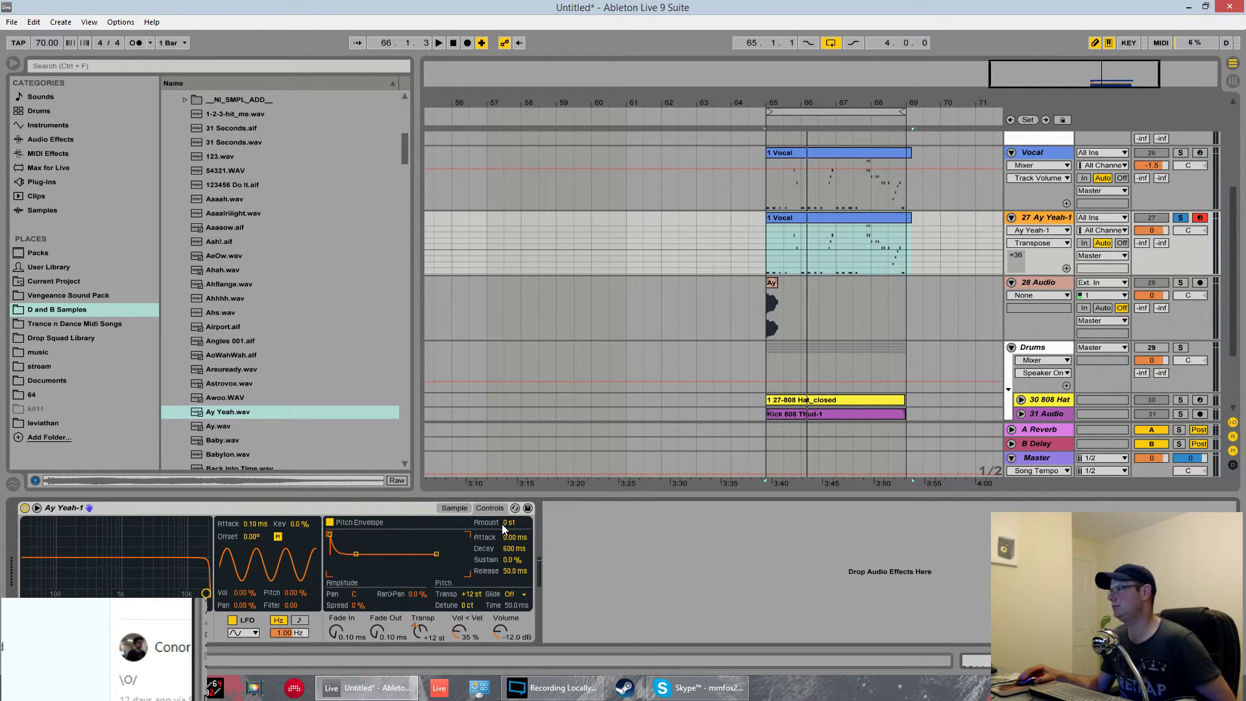
left_click(330, 523)
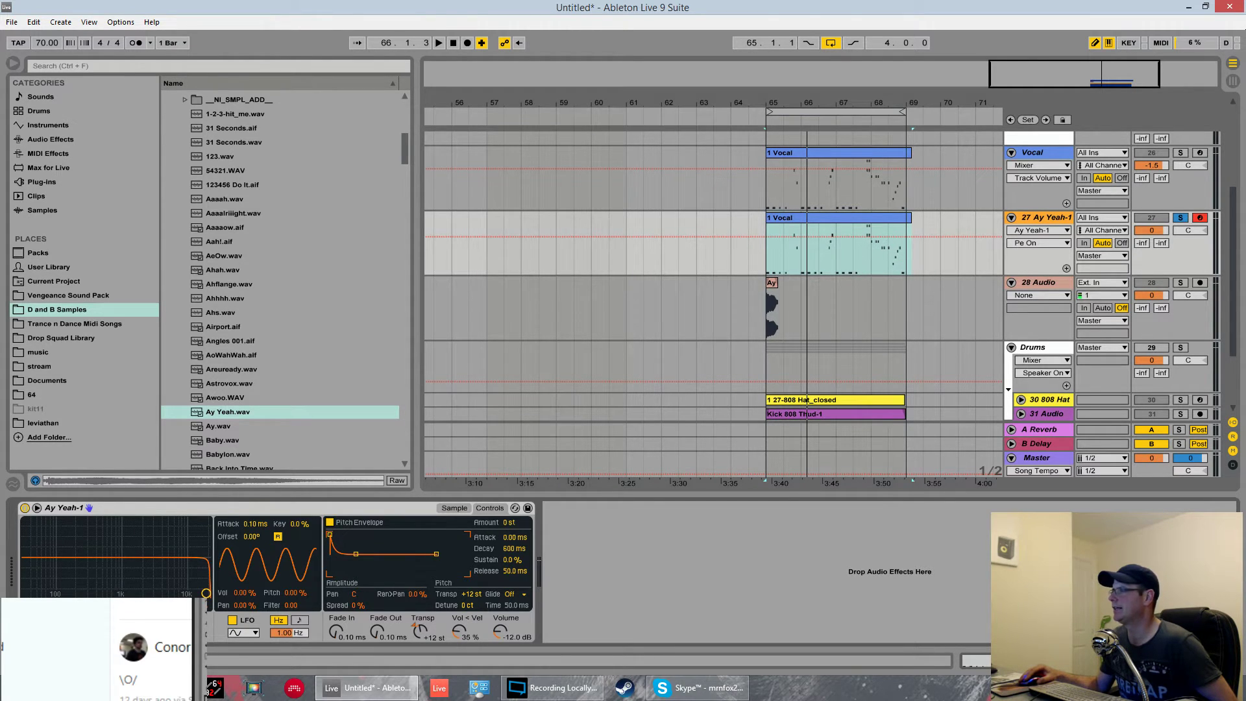
left_click(46, 605)
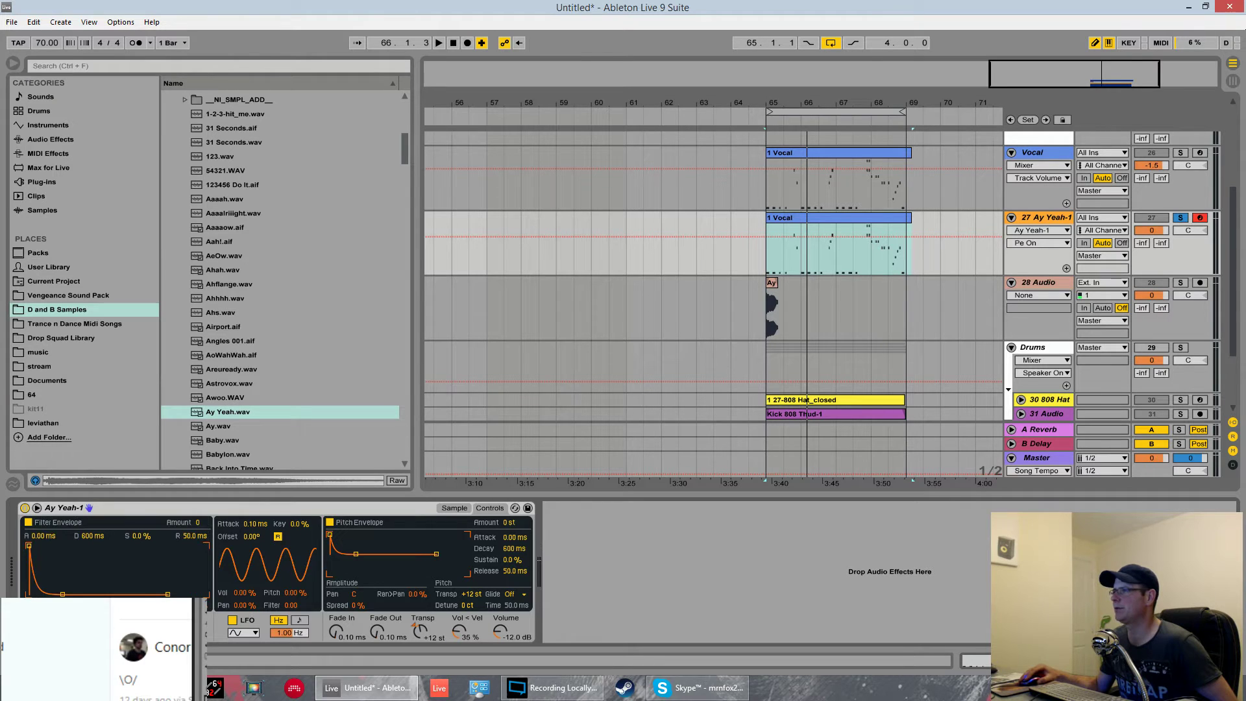
left_click(65, 620)
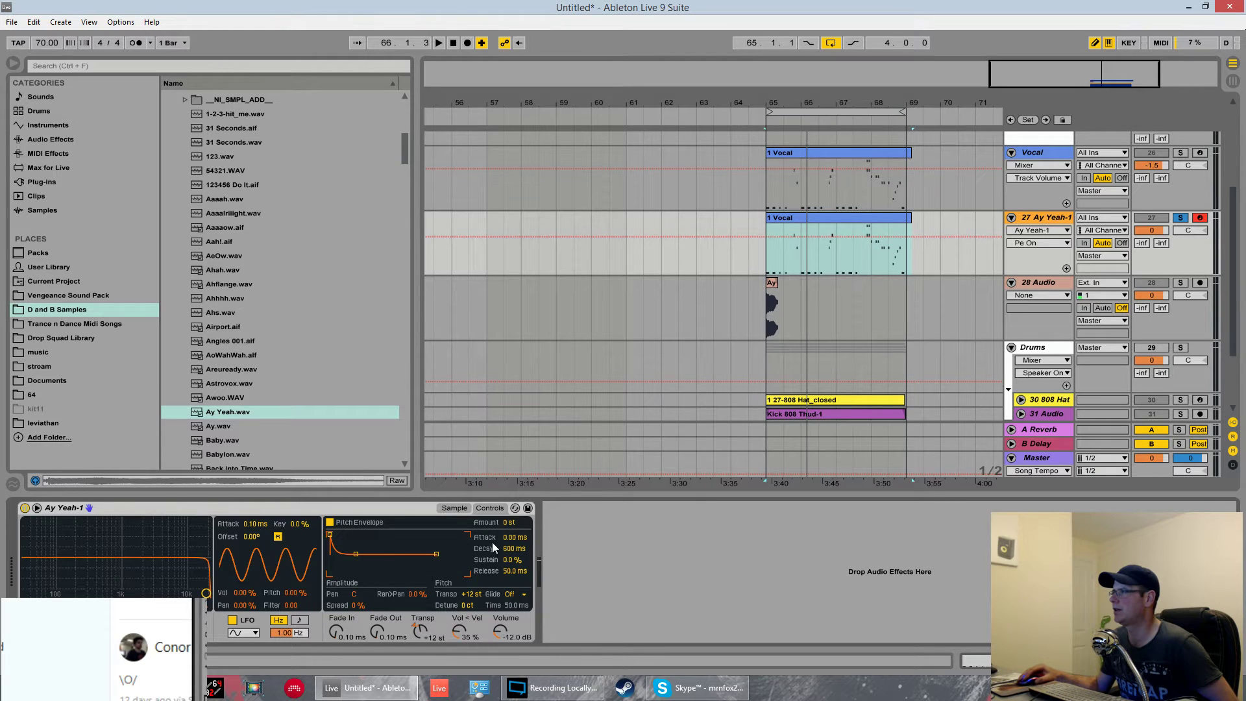
left_click(454, 508)
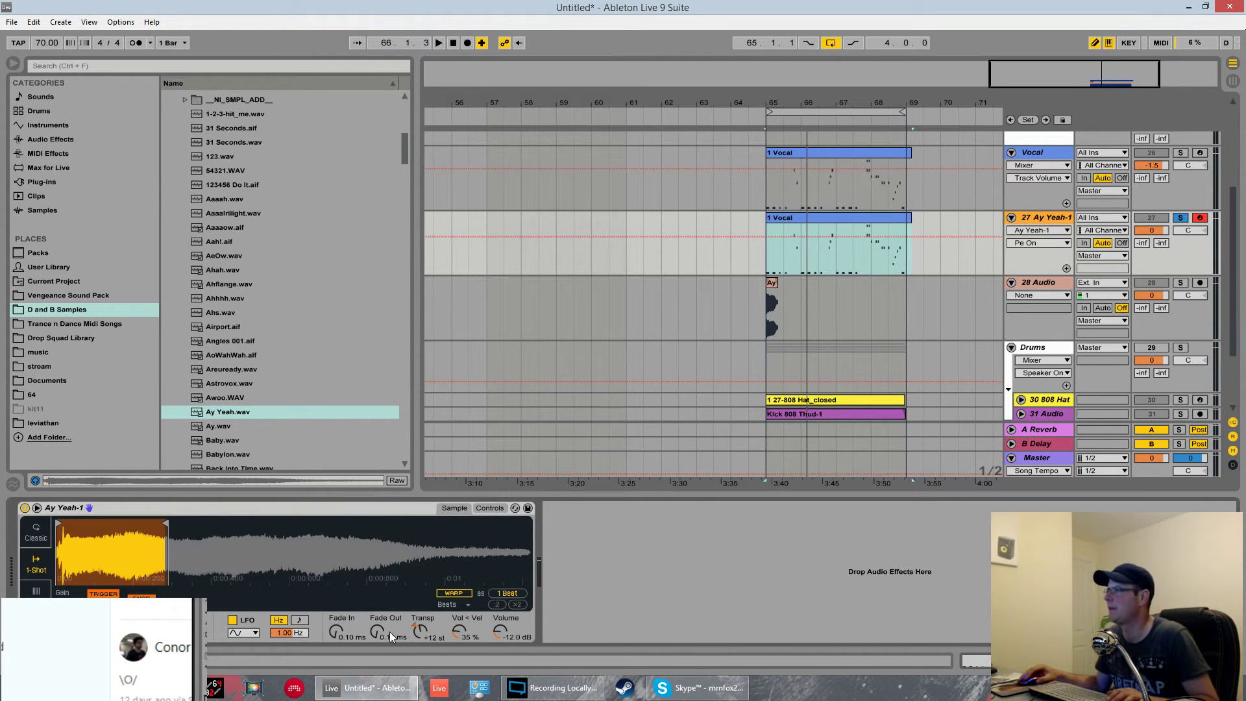
Audition the Vocal clip, switch the Simpler to Classic mode and set its voices to 32
key("space")
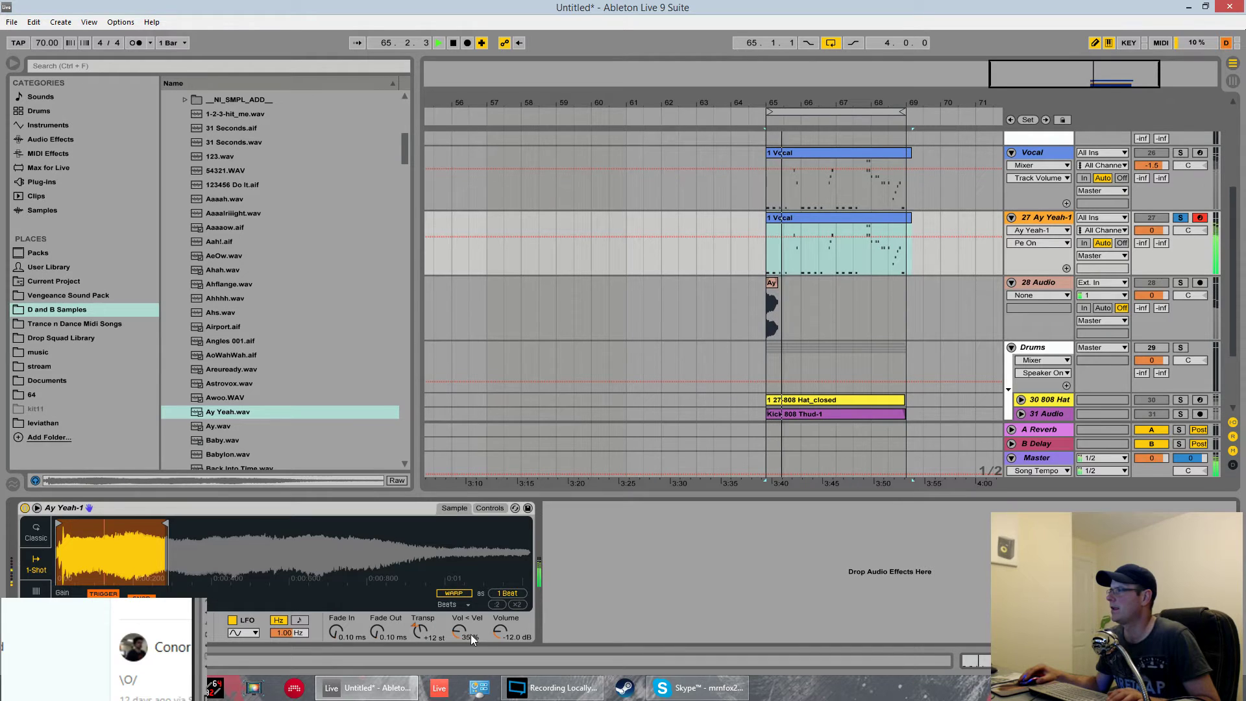
key("space")
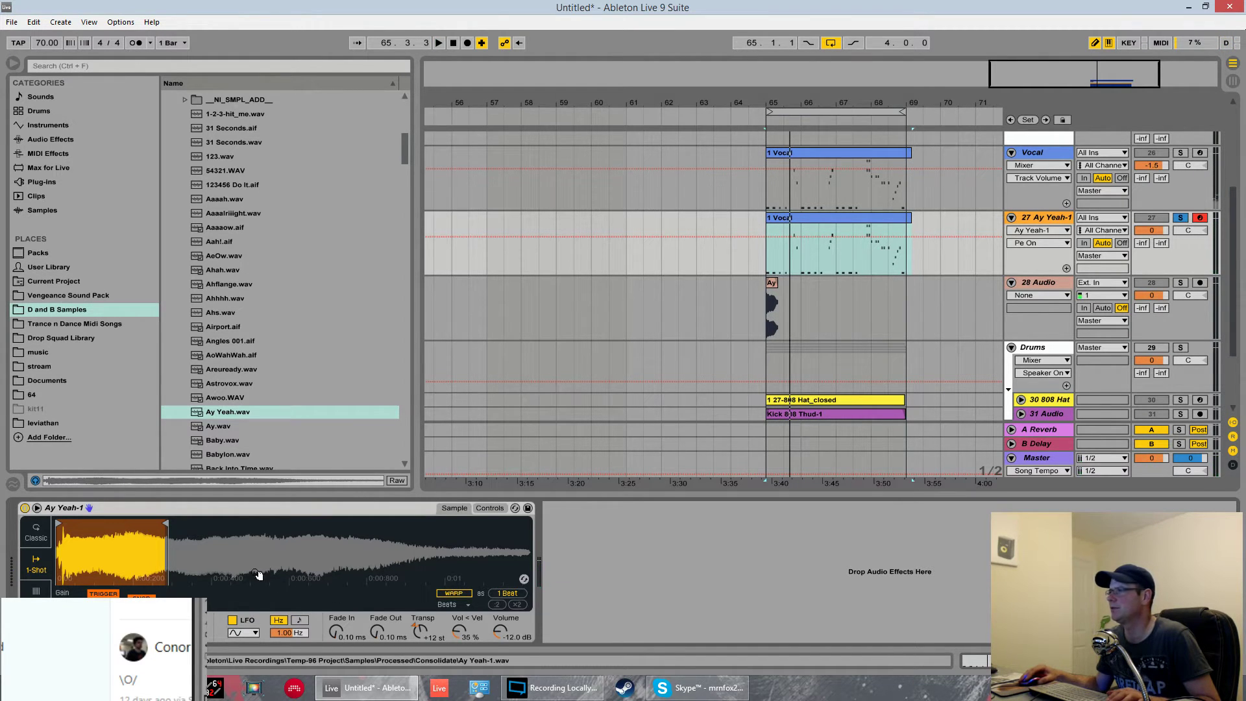
key("space")
key("space")
left_click(36, 534)
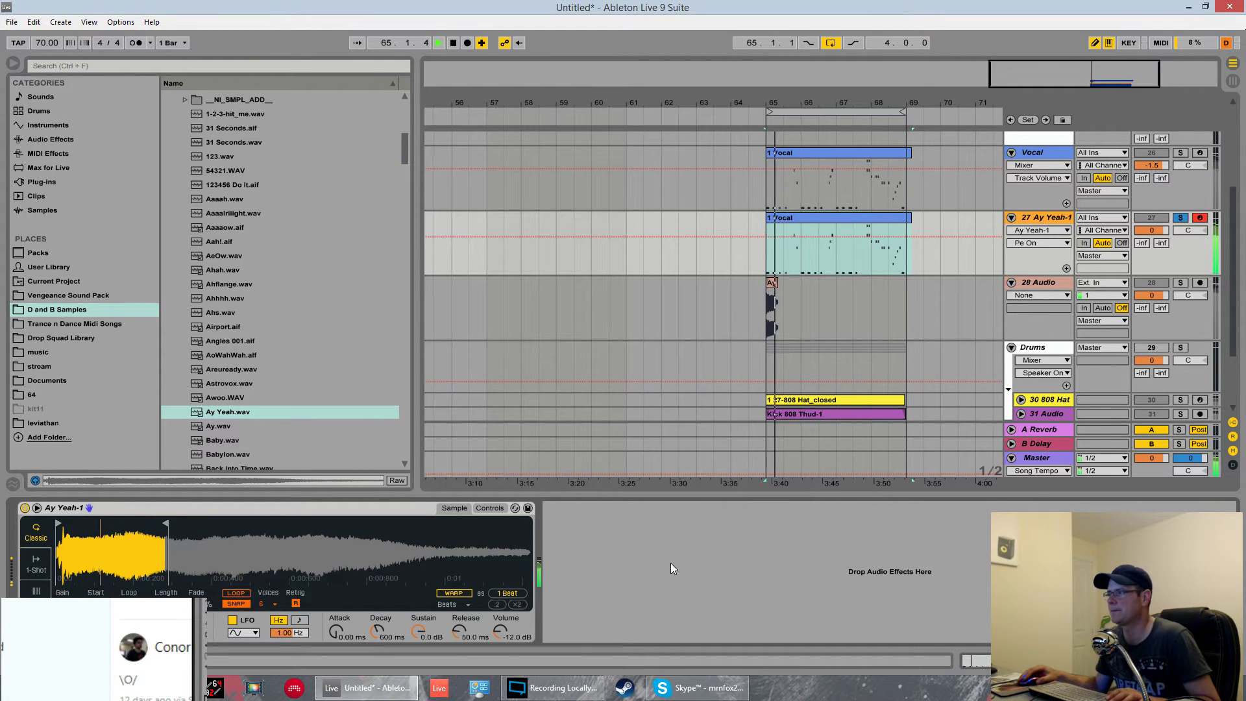
left_click(270, 605)
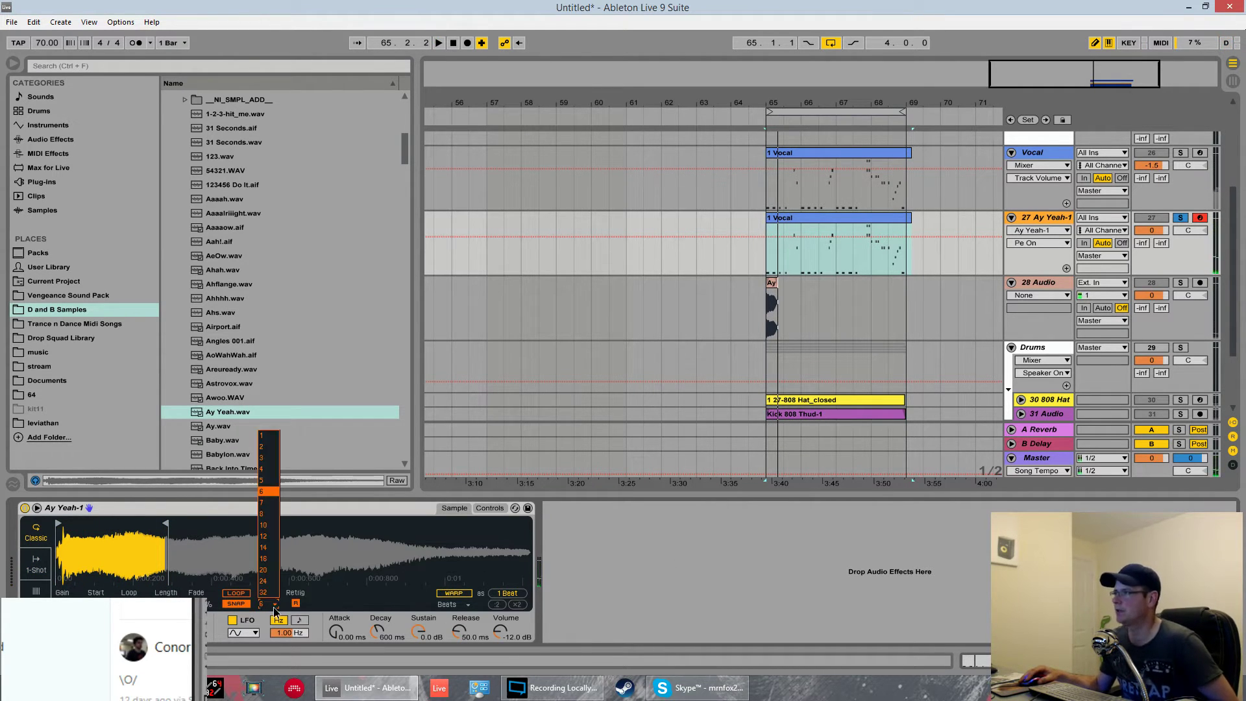
left_click(268, 593)
During looped playback, extend the sample end to about 30% of the waveform and audition the result
key("space")
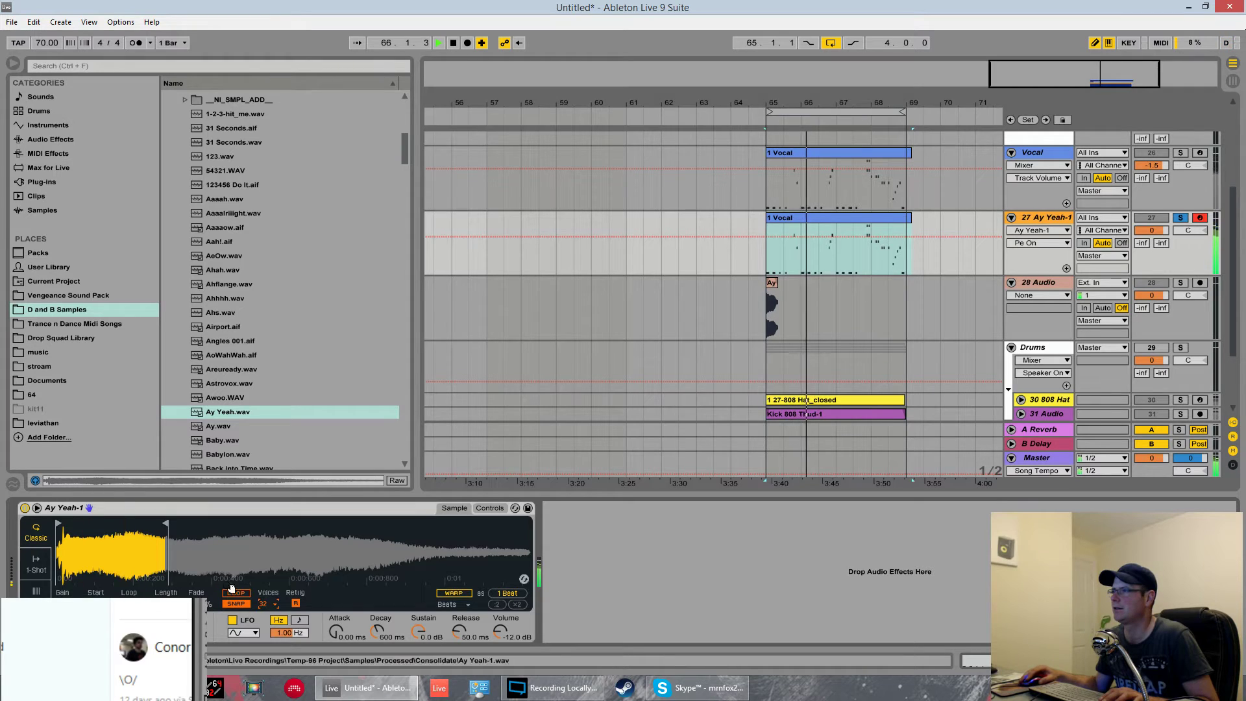
left_click_drag(163, 527, 200, 543)
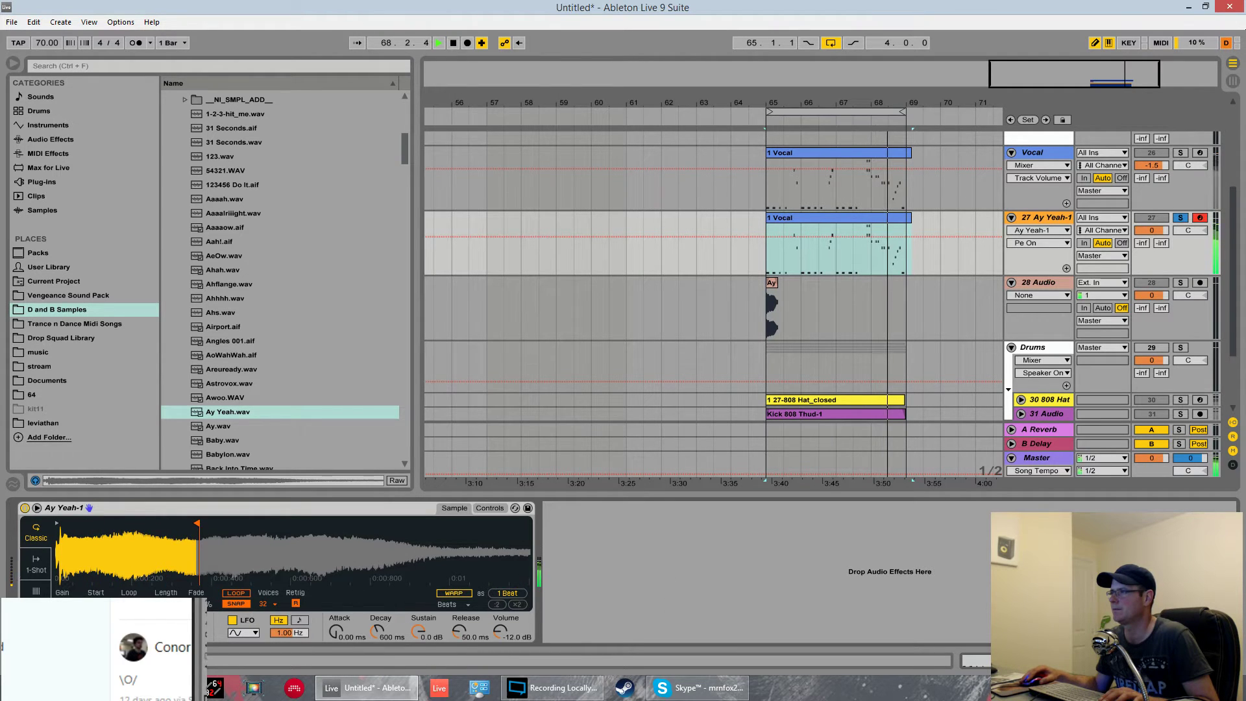
key("space")
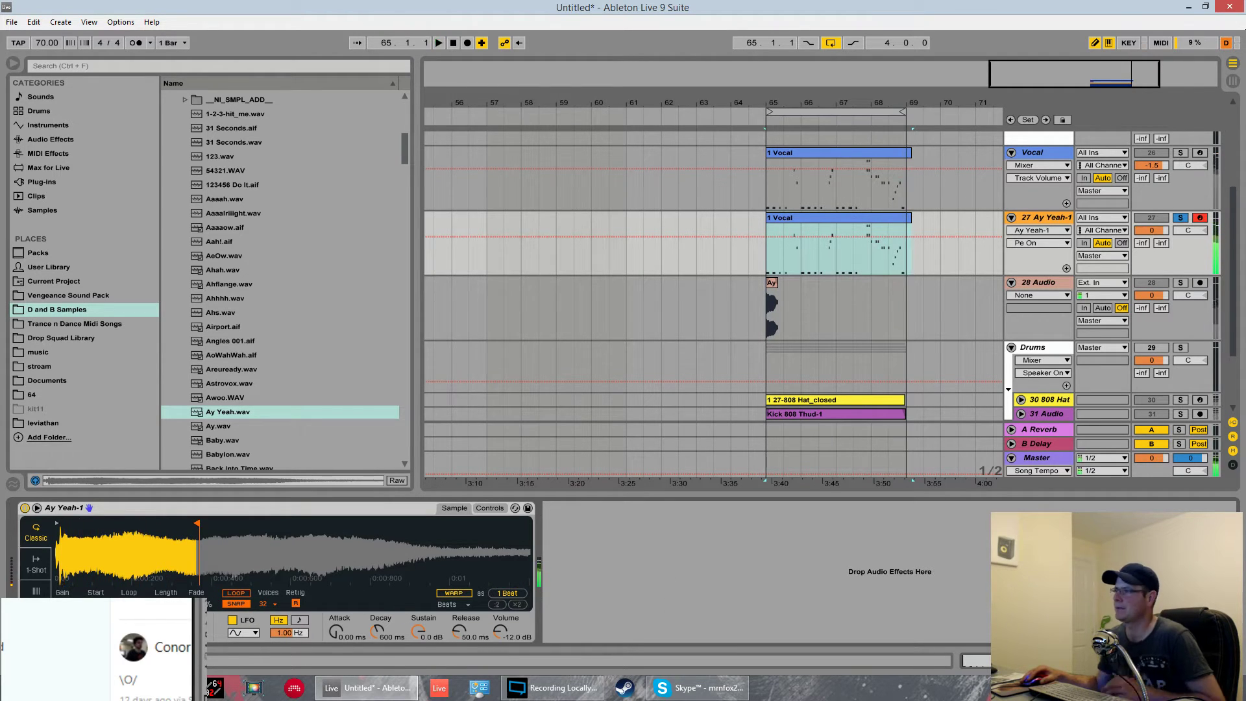
key("space")
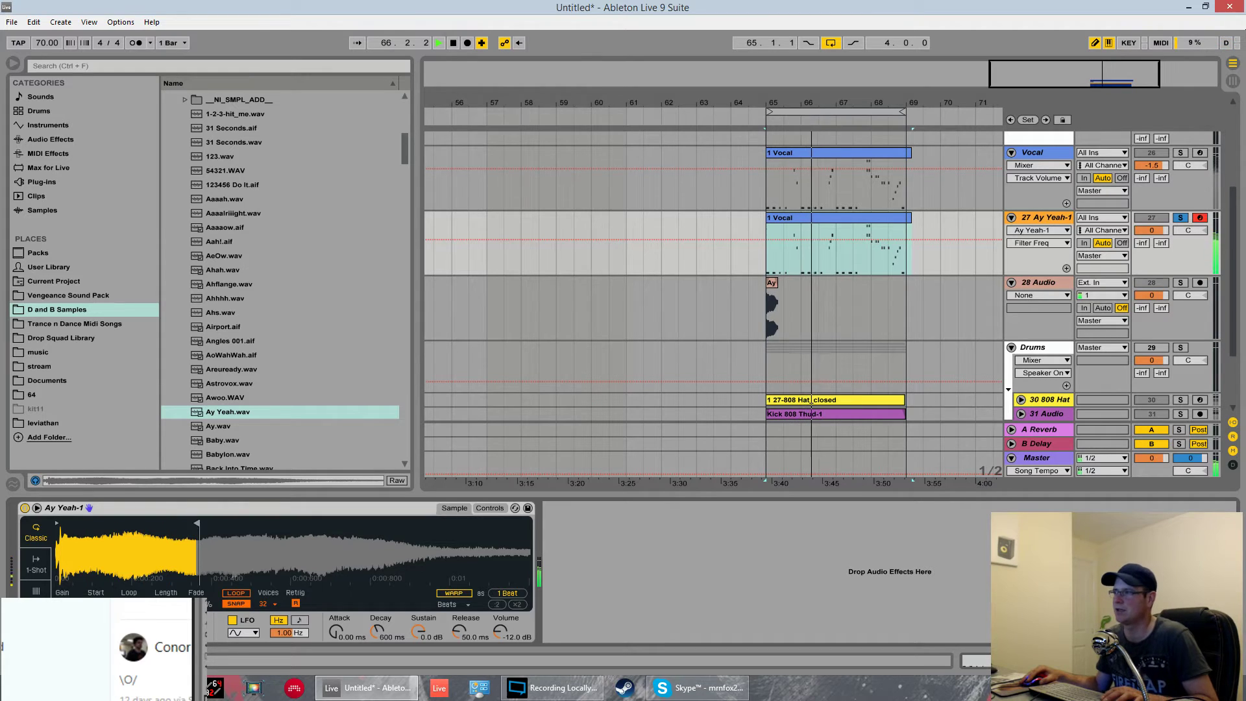
Lower the cutoff frequency of the Simpler's low-pass filter, raising it back slightly from its lowest position
left_click(488, 508)
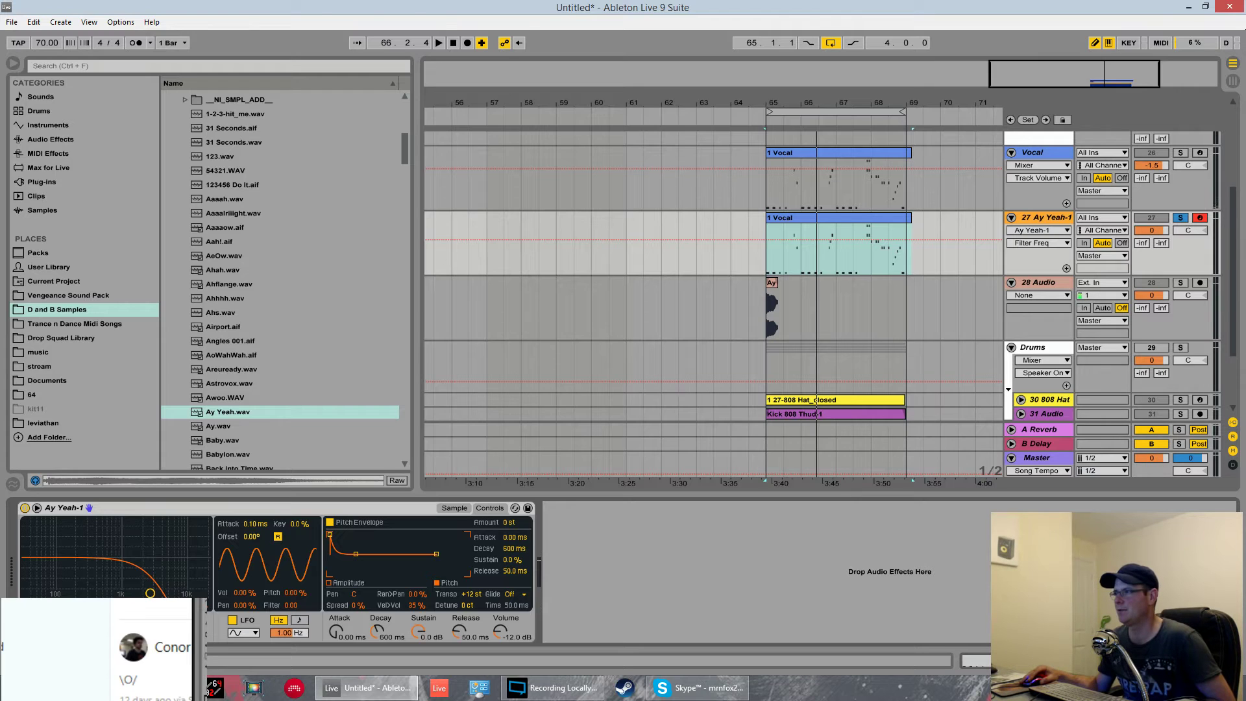
left_click_drag(150, 593, 88, 593)
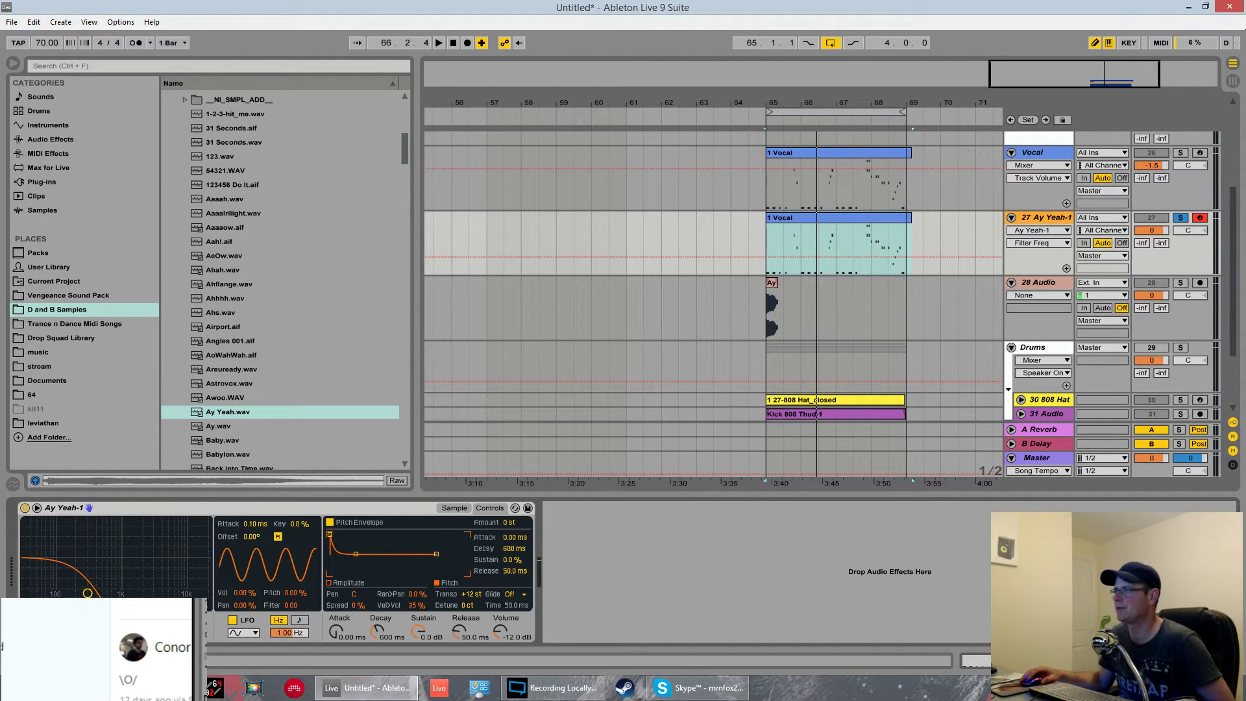
left_click_drag(88, 594, 109, 593)
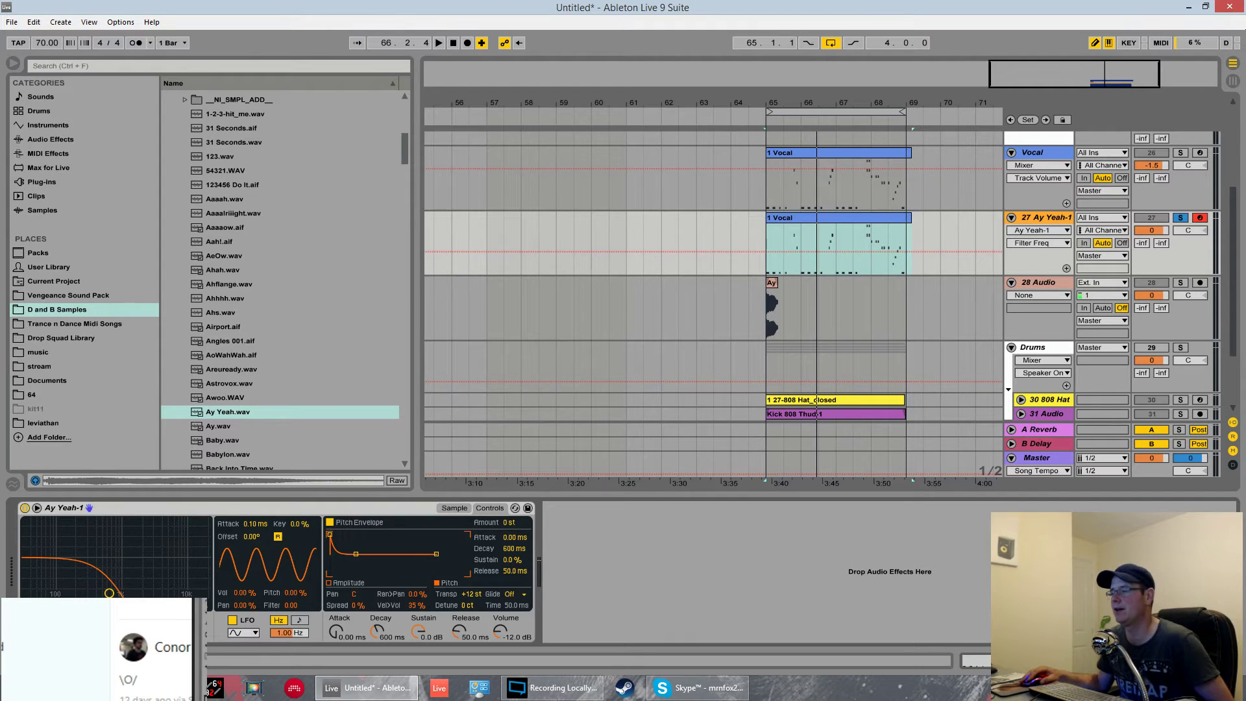
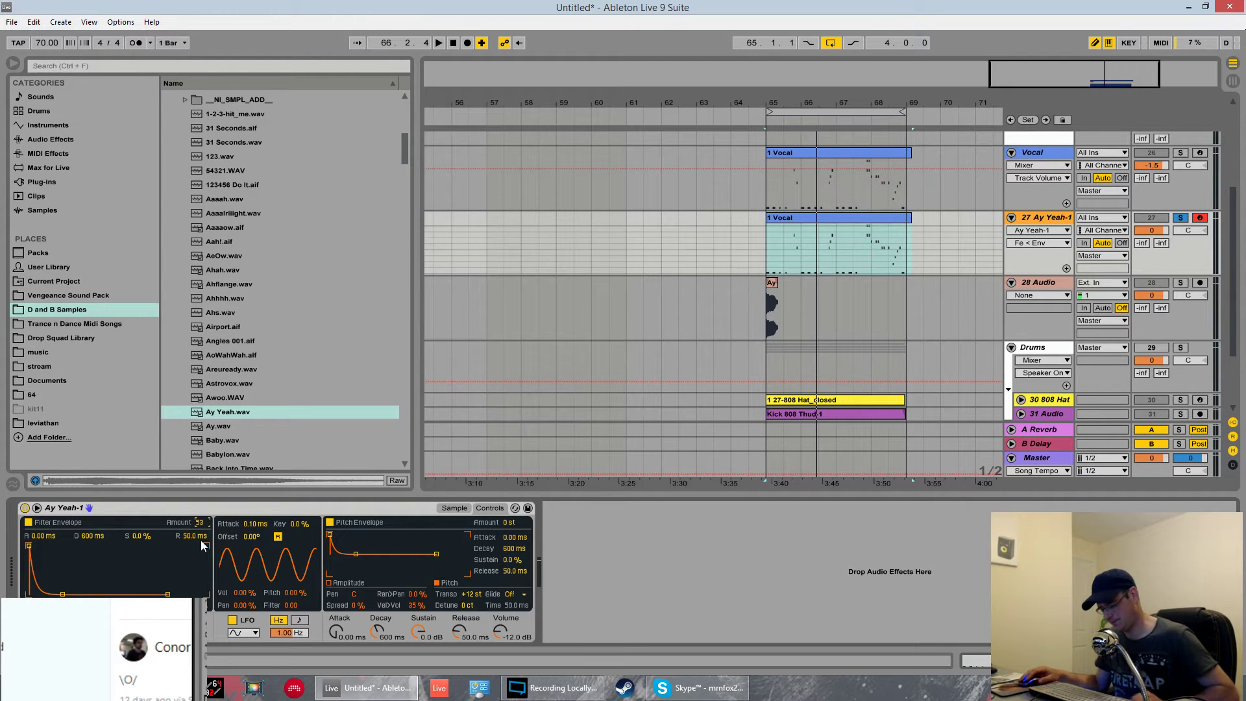
During looped playback, adjust the filter cutoff and set the filter envelope's amount to 72 and decay to 1.22 s
key("space")
mouse_move(123, 631)
left_mouse_down()
mouse_move(123, 604)
mouse_move(123, 623)
left_mouse_up()
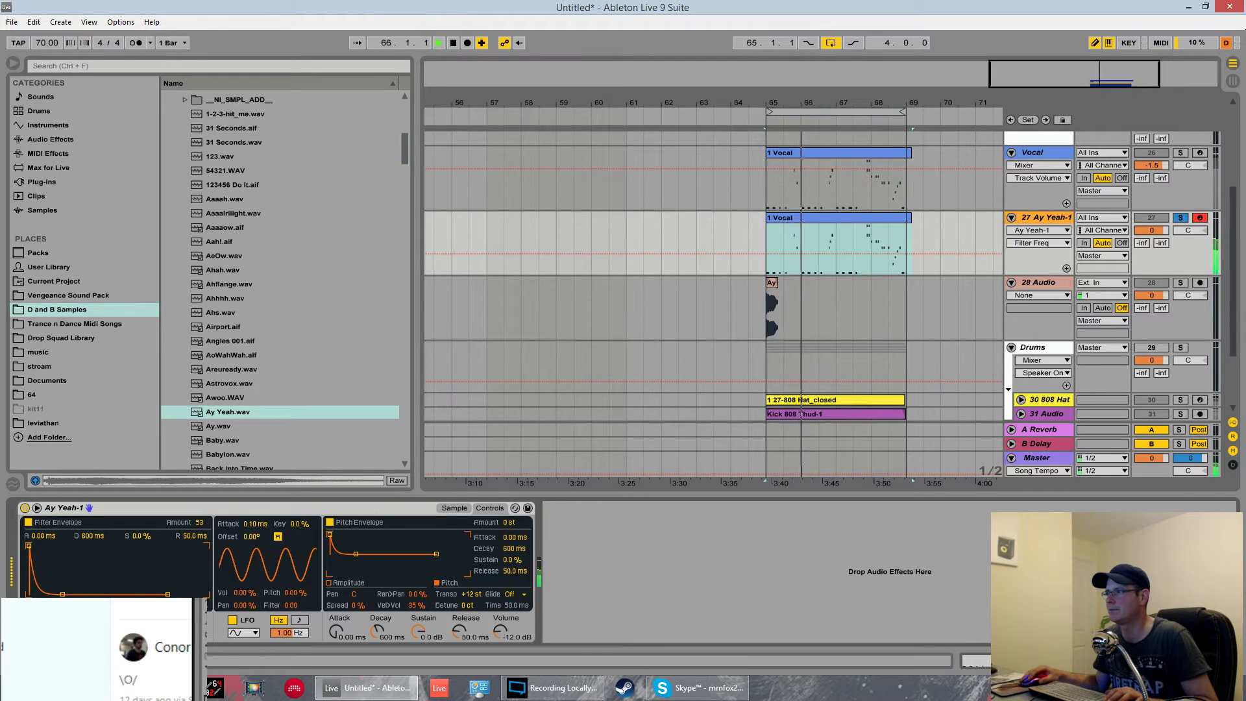
left_click_drag(199, 522, 199, 509)
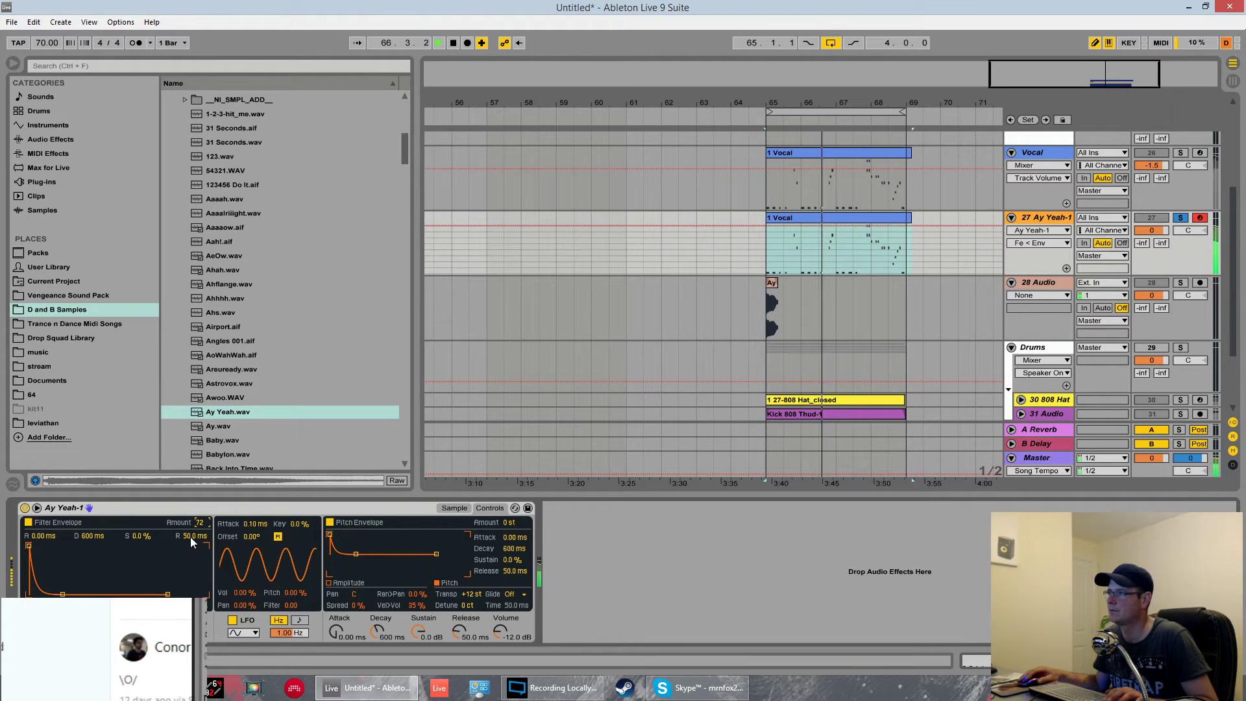
left_click_drag(62, 594, 72, 594)
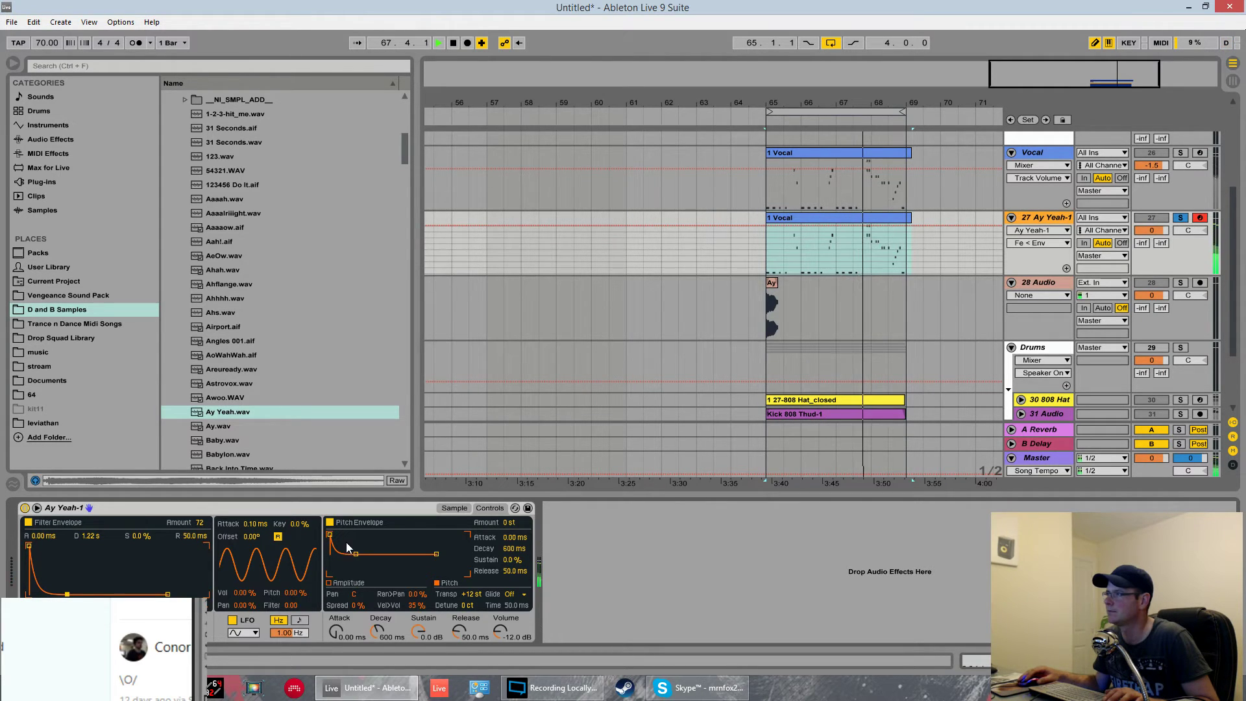
Disable the pitch envelope and shape the amplitude envelope with a 3.38 s decay and sustain at -inf dB
left_click(331, 523)
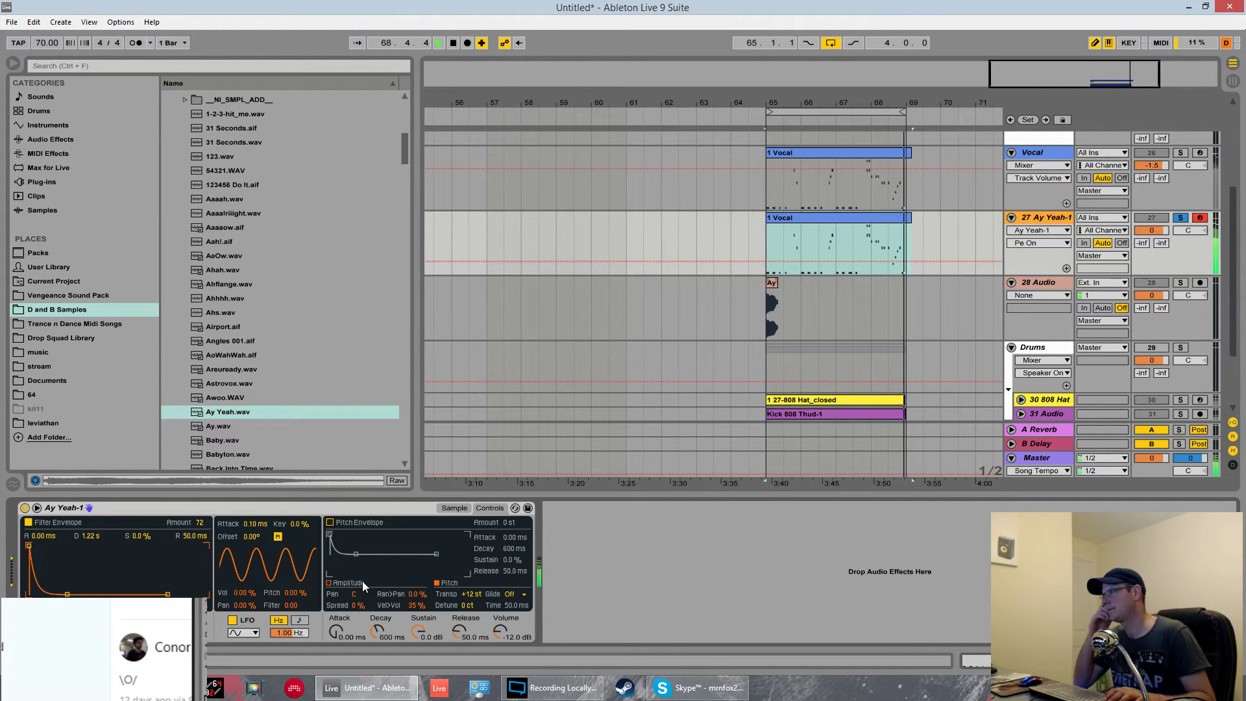
key("space")
left_click(332, 584)
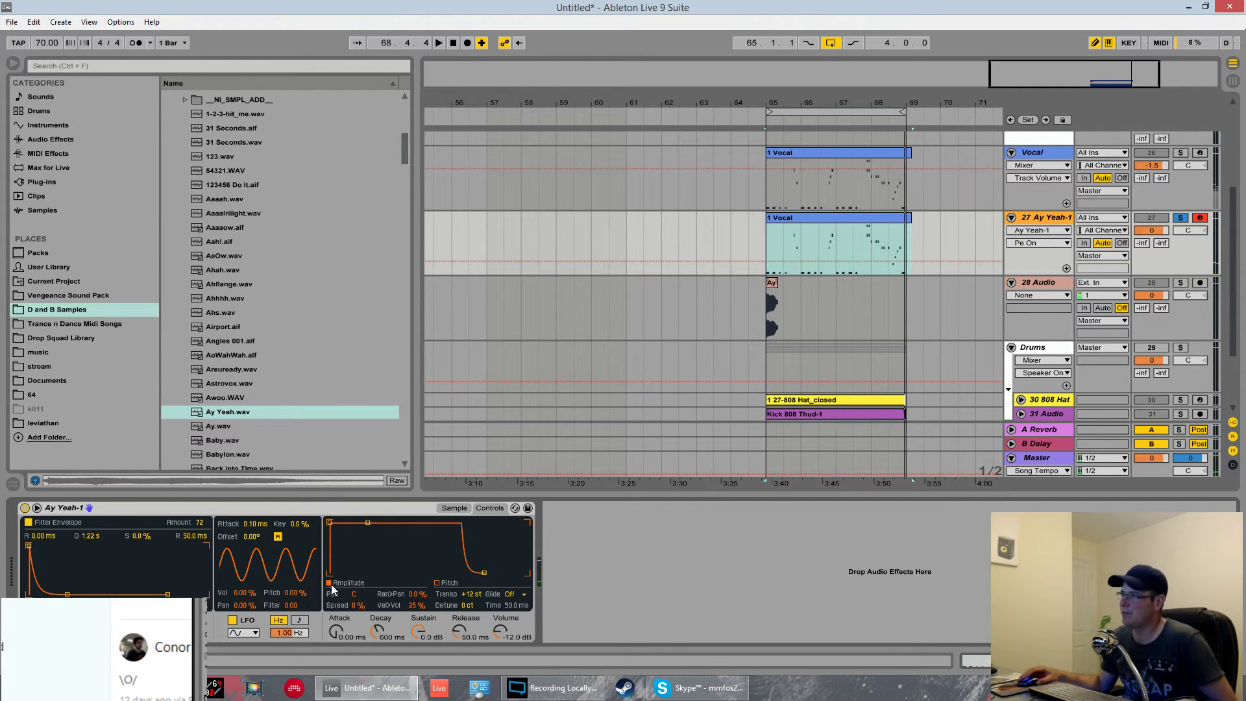
left_click_drag(368, 523, 390, 573)
key("space")
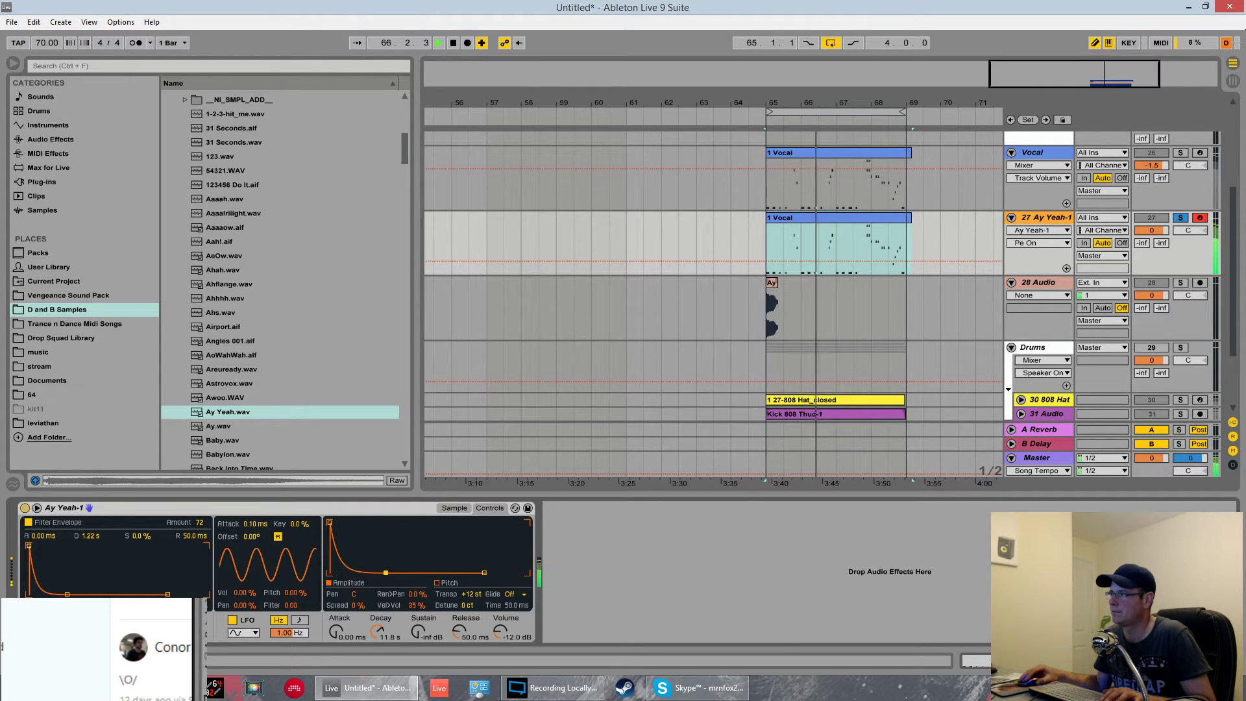
left_click_drag(384, 572, 380, 573)
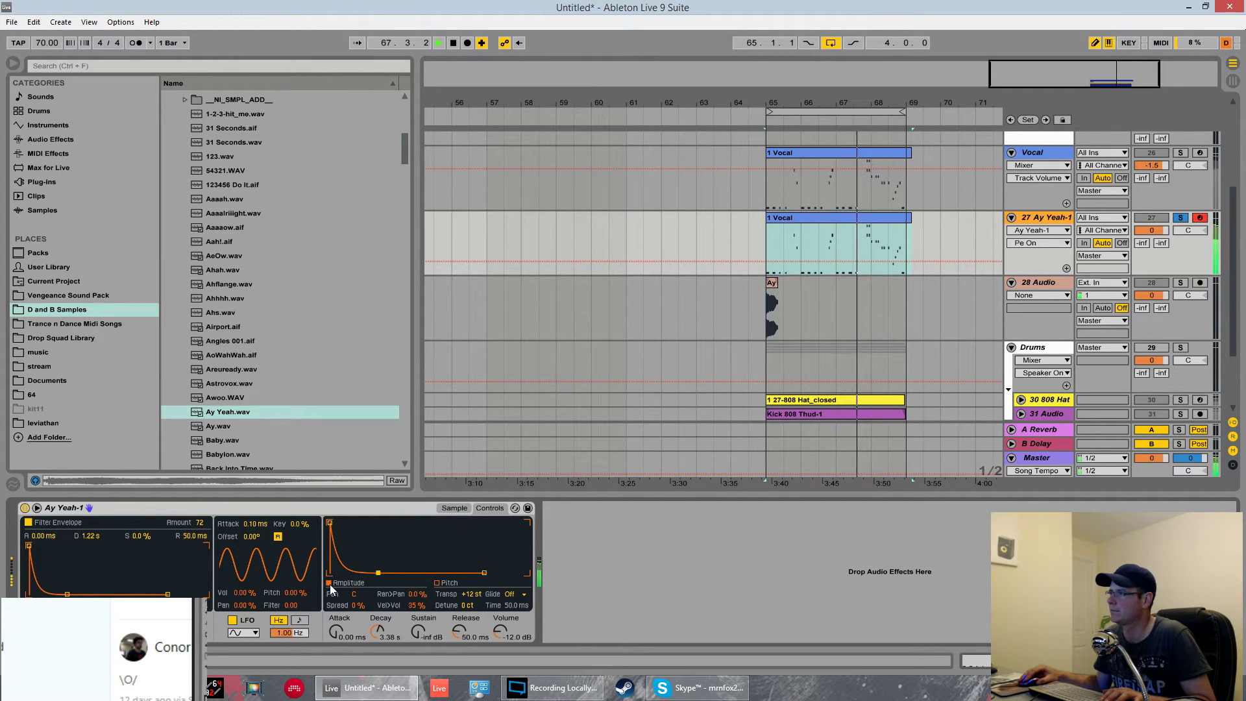
Check the pitch settings, return to the amplitude envelope and adjust the filter resonance during playback
left_click(437, 583)
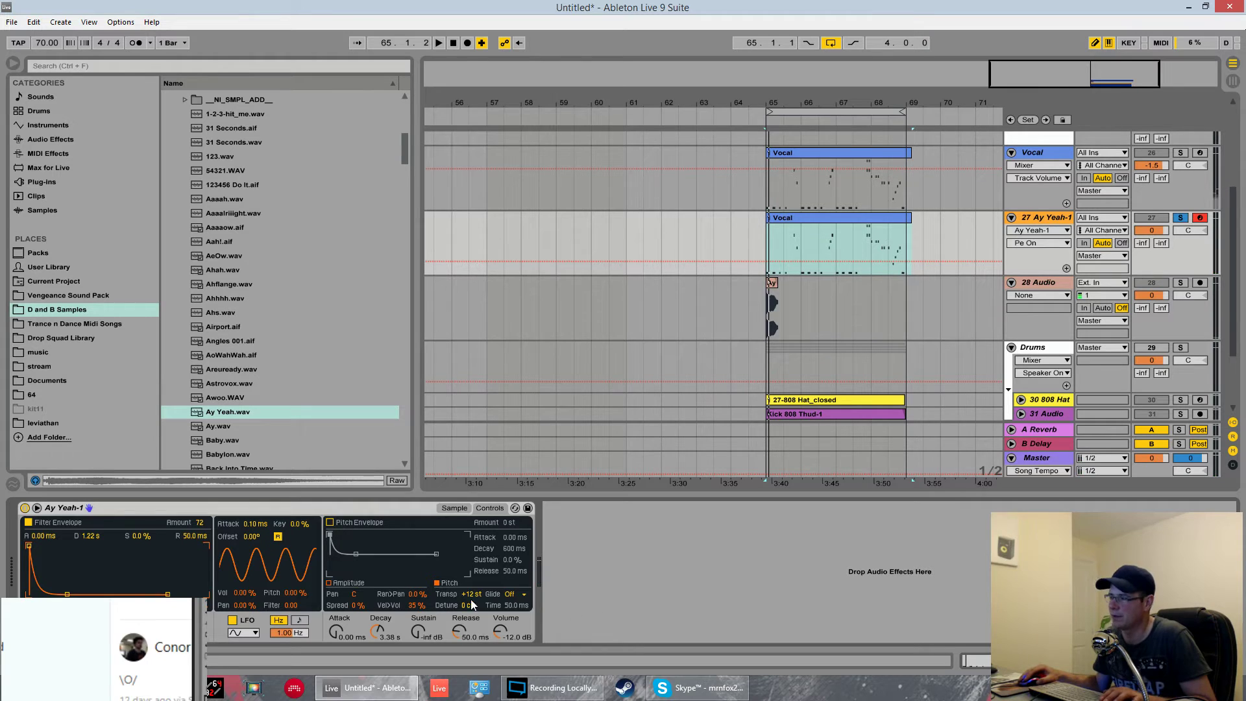
key("space")
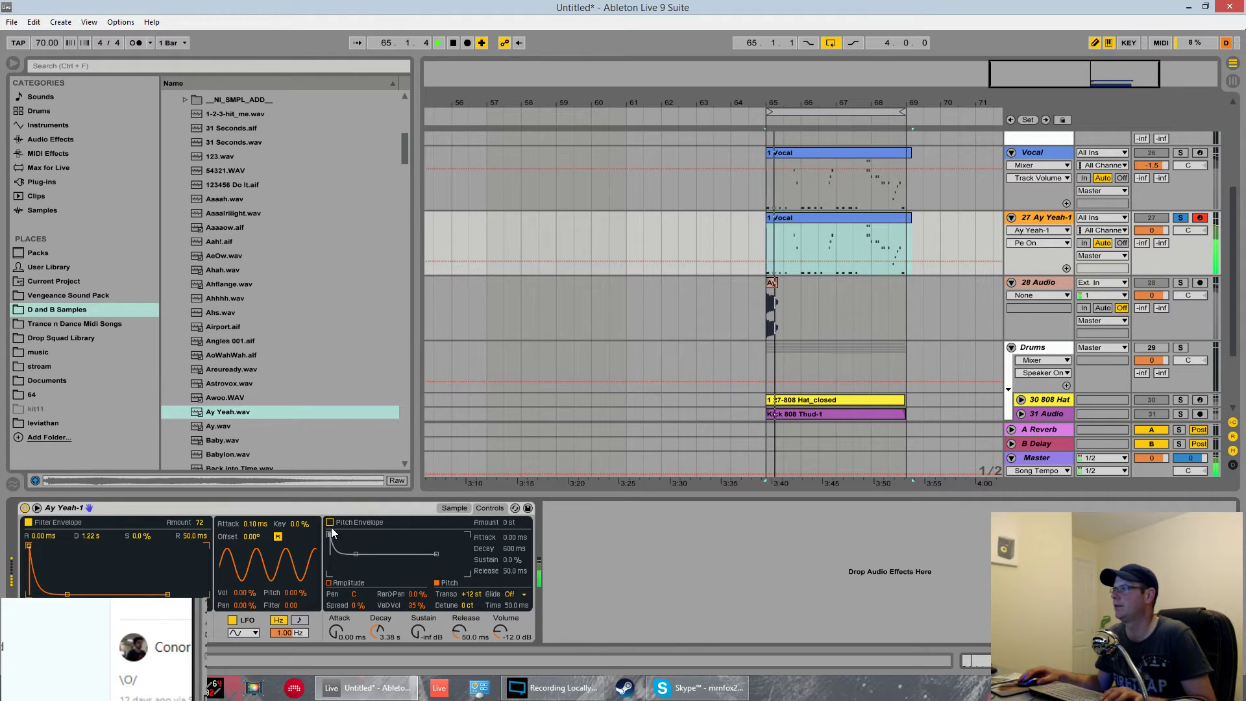
left_click(329, 583)
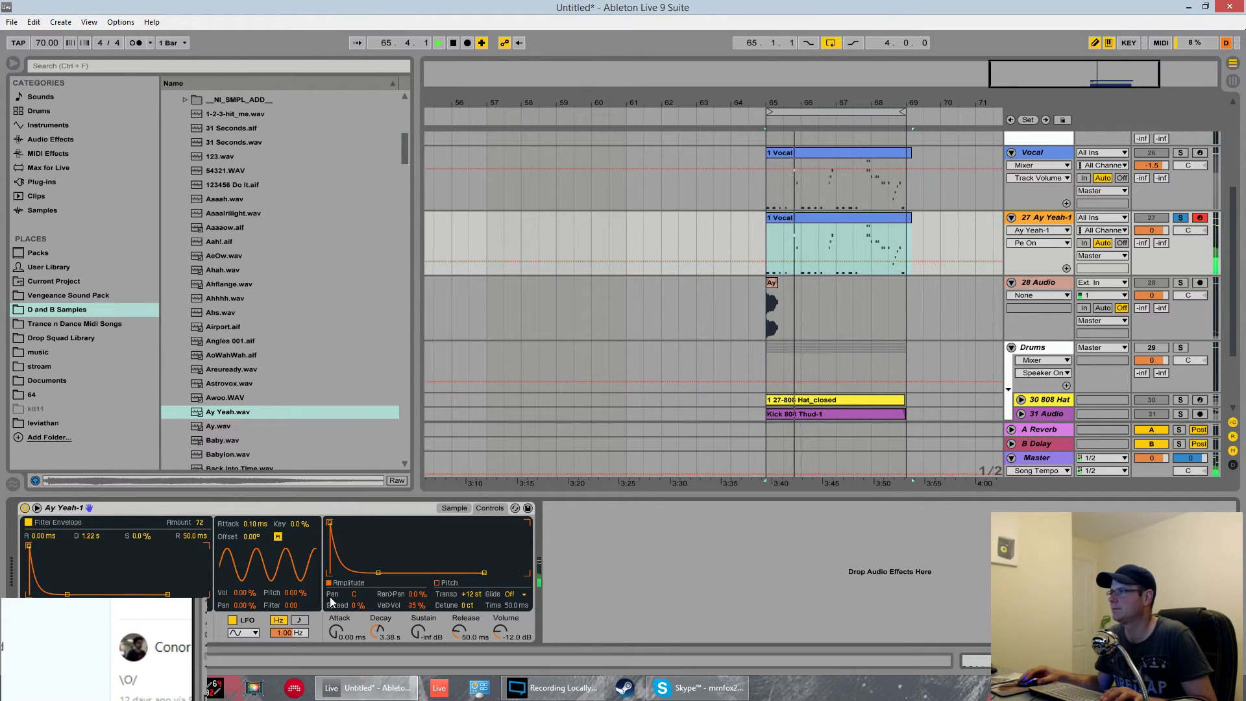
left_click(139, 631)
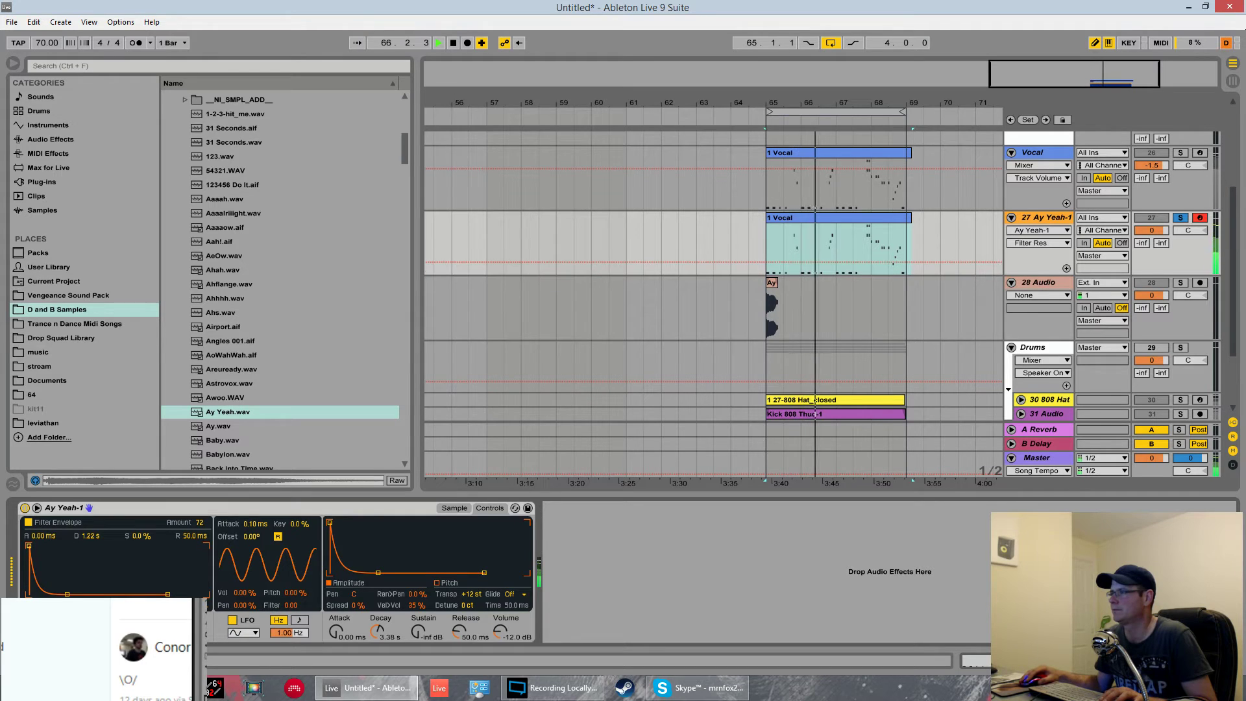
left_click(181, 631)
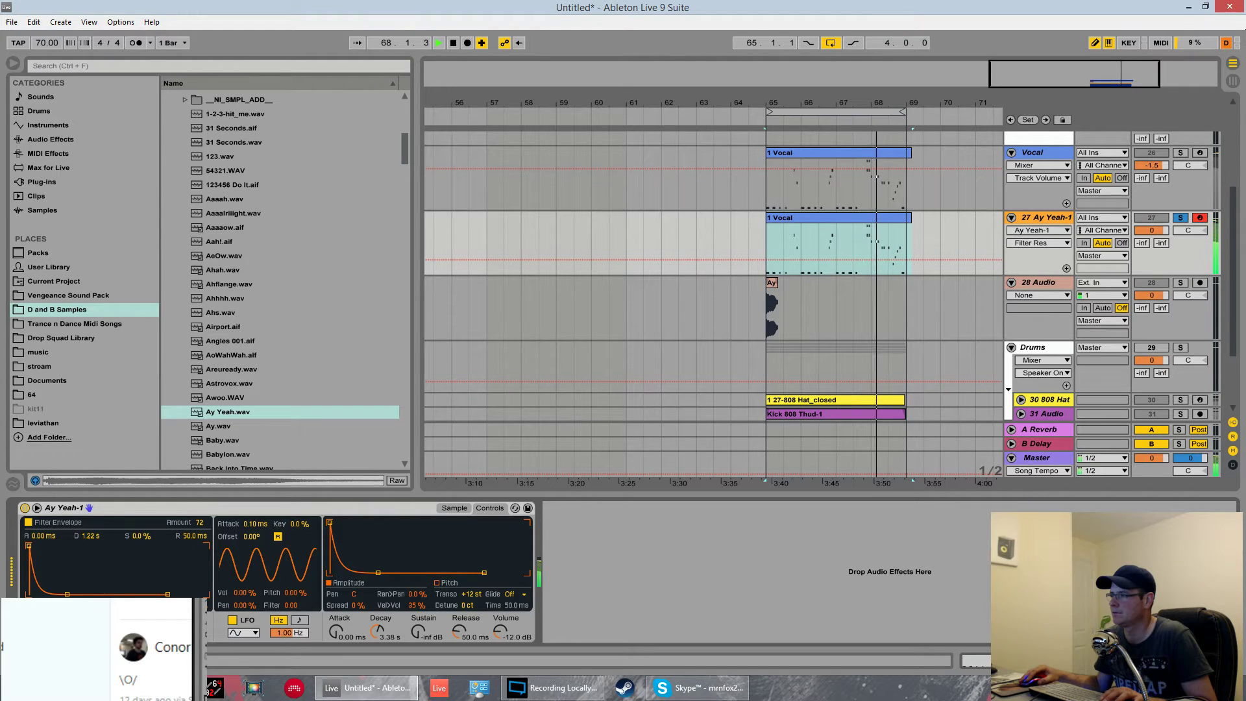
key("space")
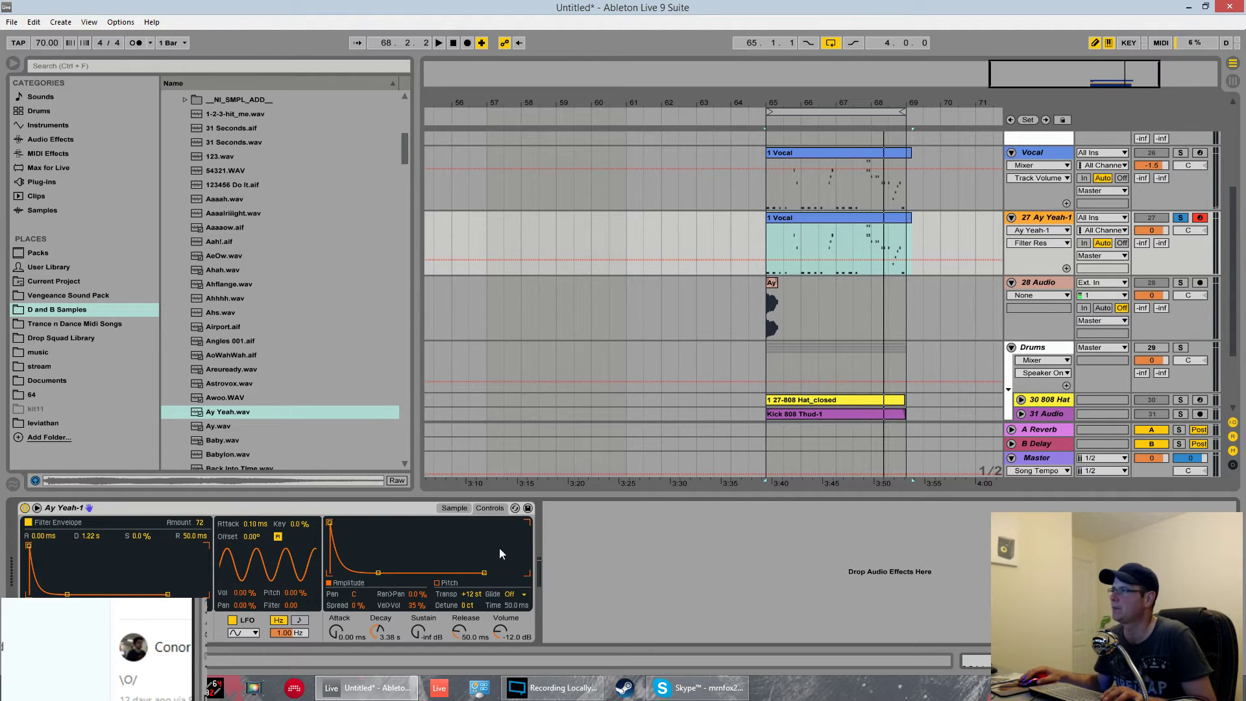
Return to the sample waveform and shorten the sample end to about 27% of its length while auditioning
left_click(477, 506)
key("space")
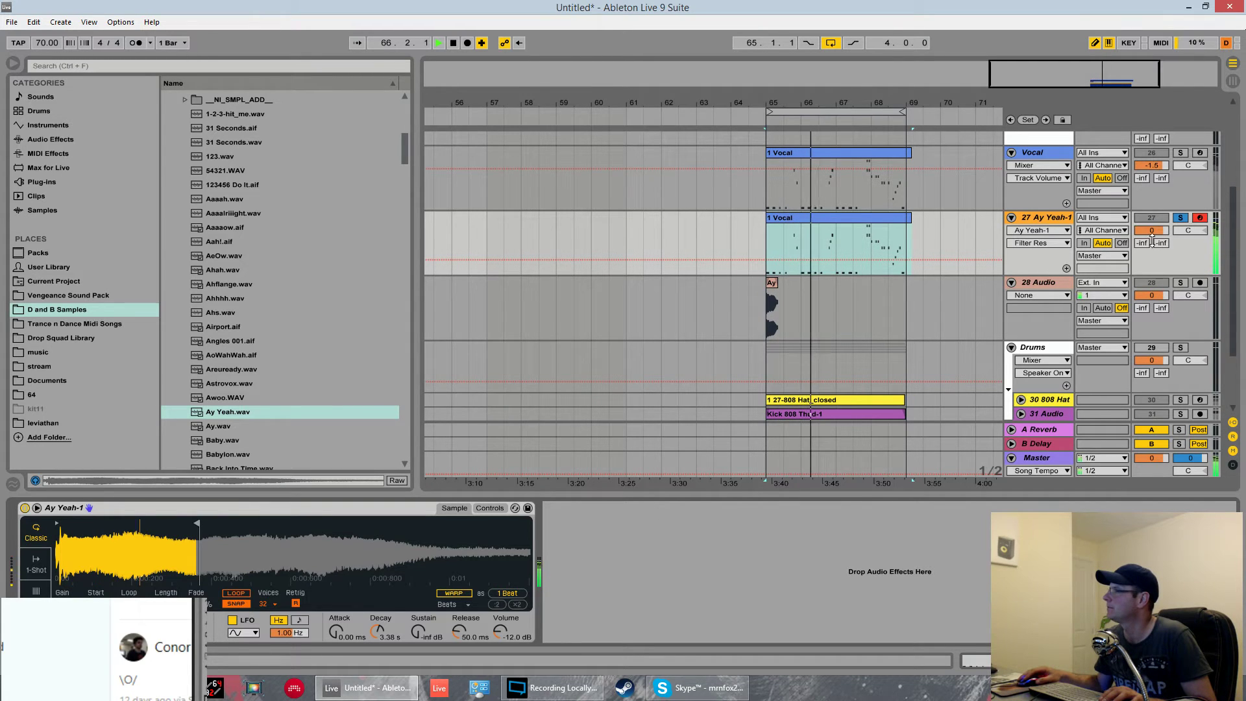
left_click_drag(196, 523, 186, 531)
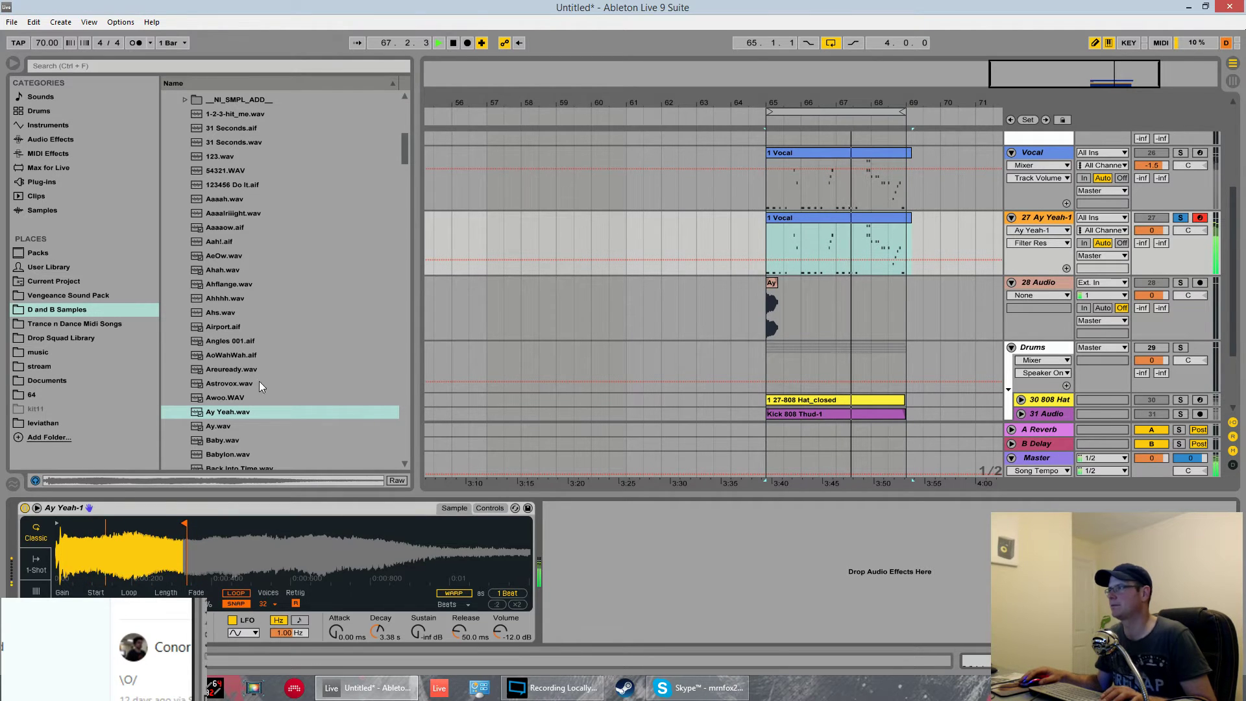
key("space")
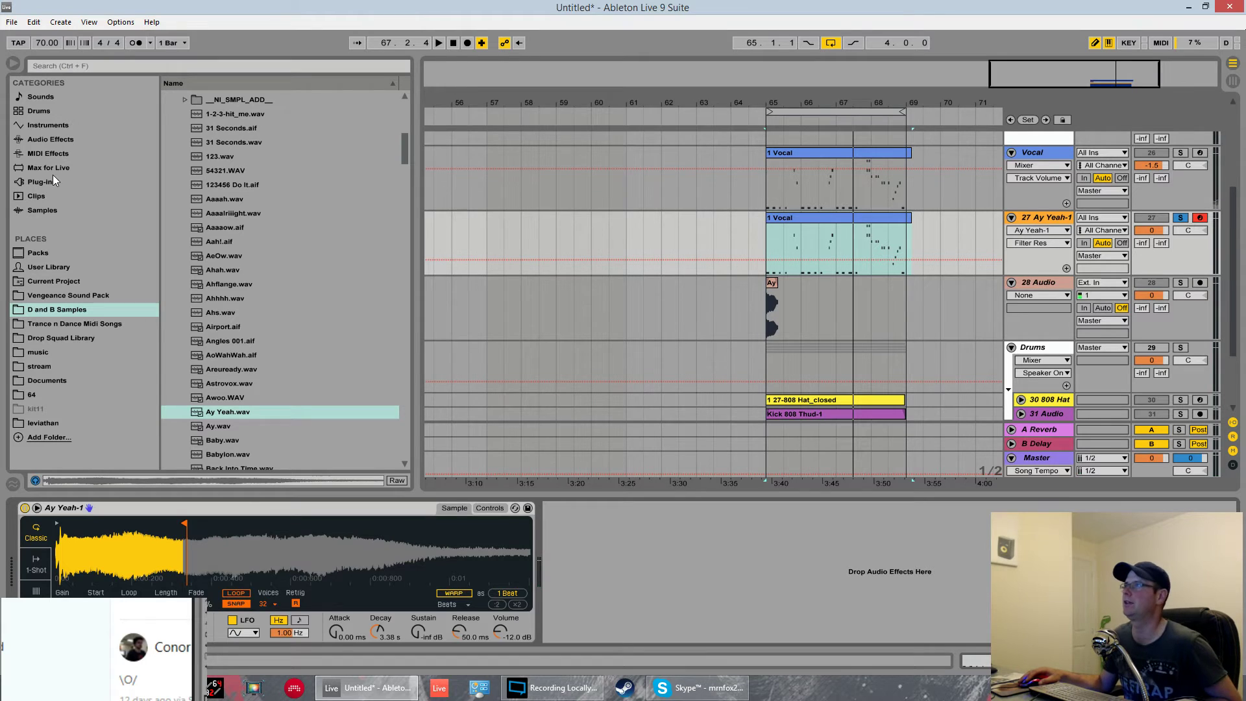
Add a Ping Pong Delay after the Simpler with filter at 887 Hz, width 5.91, feedback 8.3% and dry/wet 46%
left_click(52, 139)
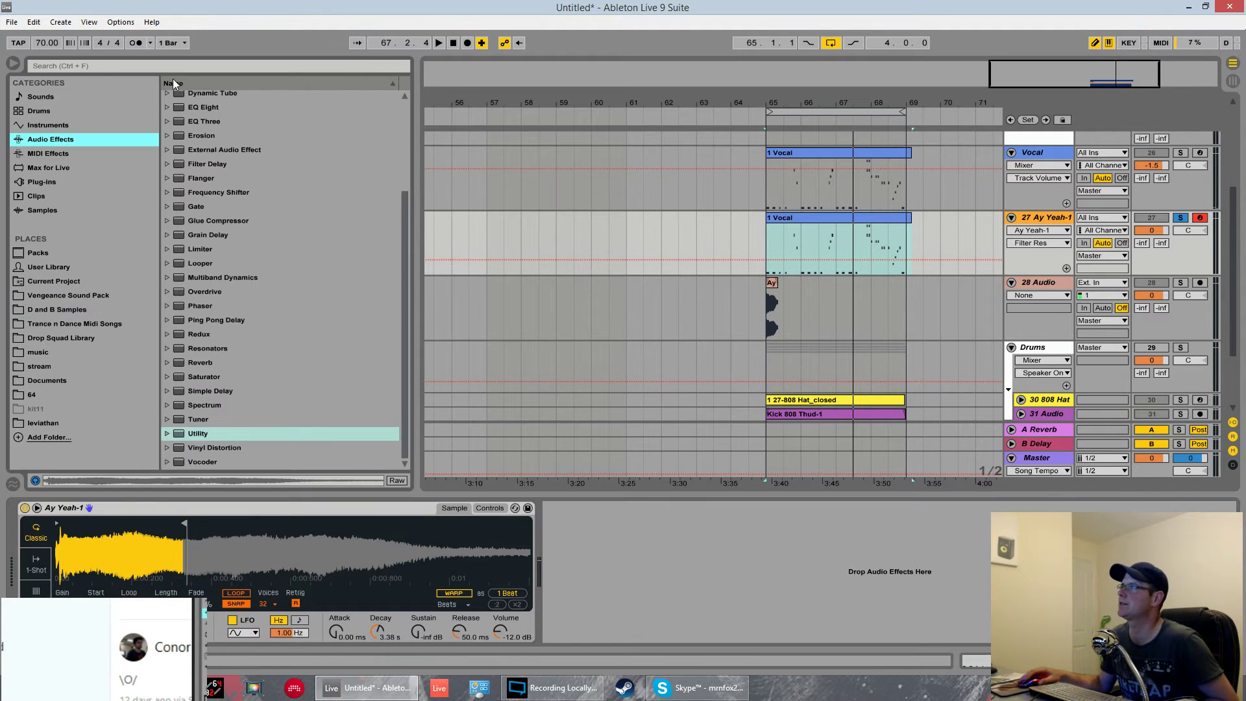
left_click_drag(213, 314, 610, 571)
key("space")
mouse_move(566, 623)
left_mouse_down()
mouse_move(565, 585)
mouse_move(566, 606)
left_mouse_up()
left_click_drag(585, 537, 584, 533)
left_click_drag(604, 622, 565, 633)
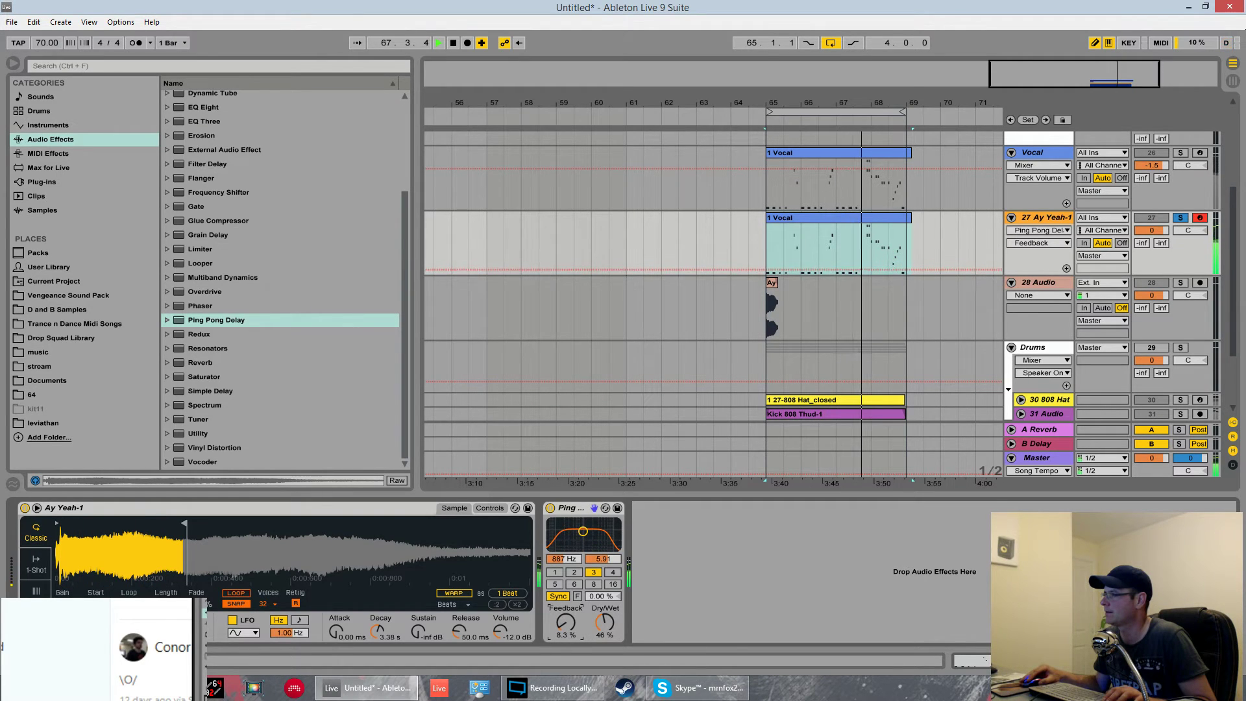
Set the Ping Pong Delay's beat division to 6, feedback to 0% and dry/wet to 39%, and audition it
left_click(575, 584)
key("space")
left_click_drag(568, 621, 610, 618)
key("space")
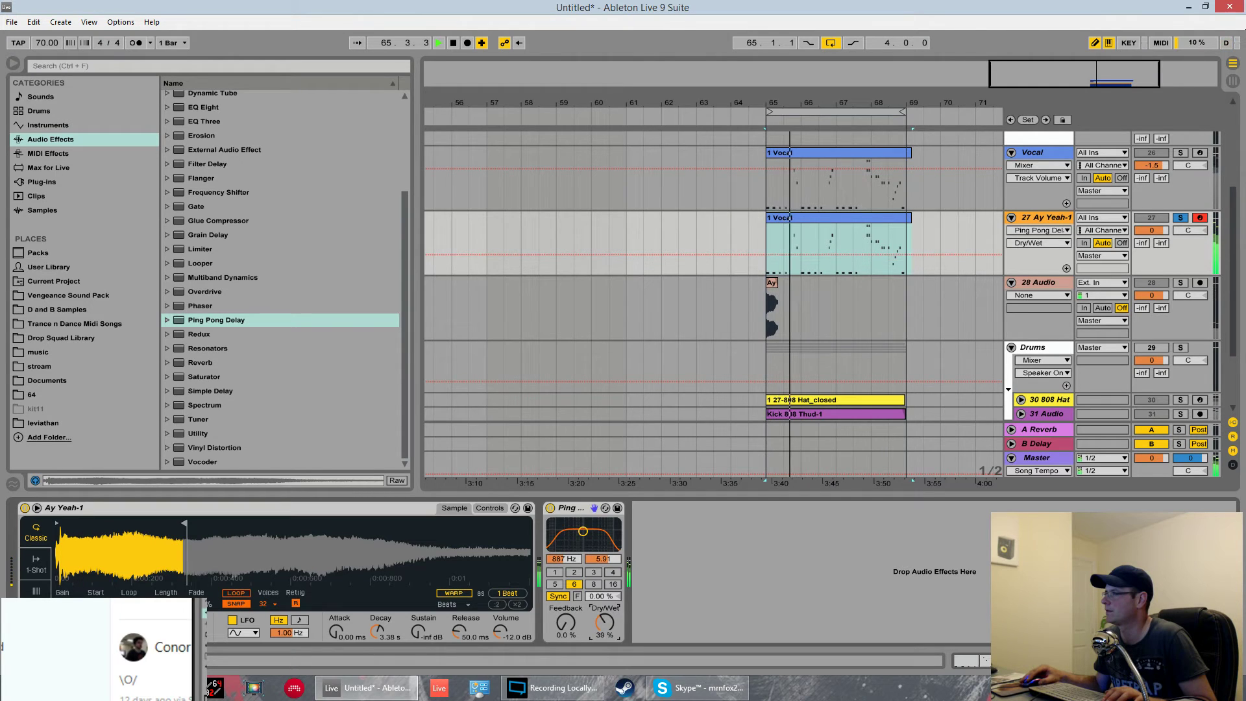
Set the delay's filter to 679 Hz with width 2.82, dry/wet to 31% and beat division to 3
left_click_drag(584, 536, 579, 540)
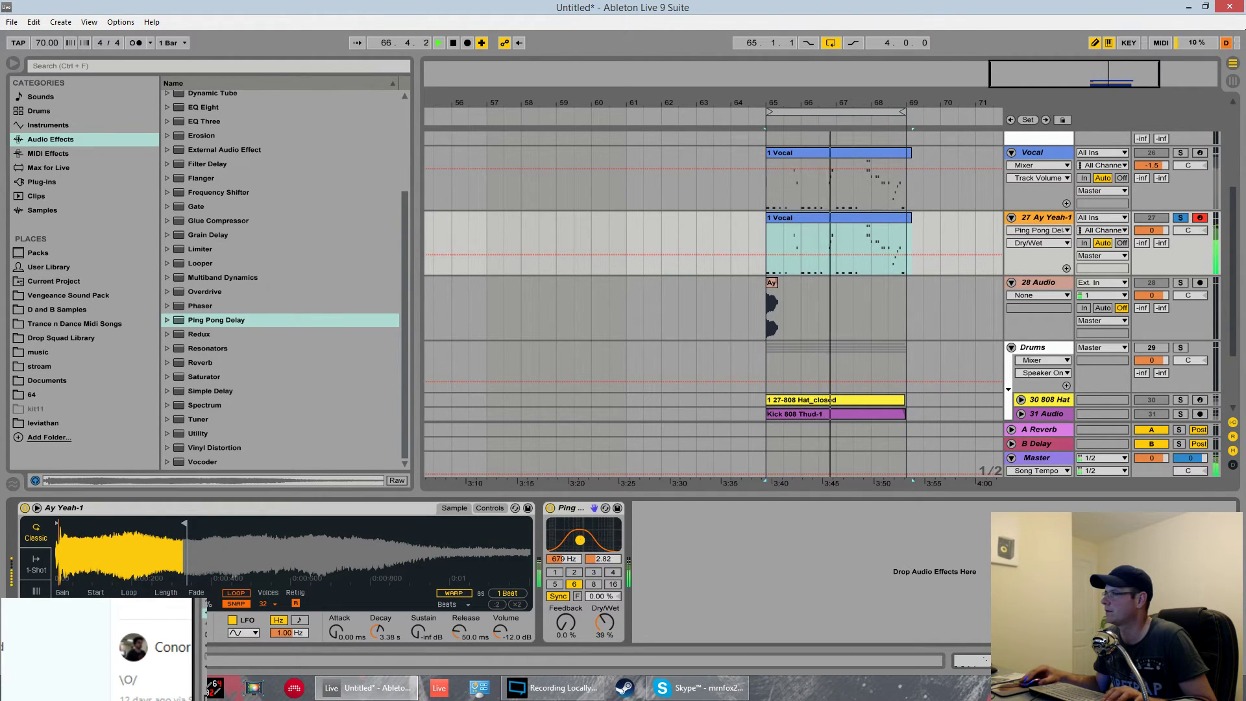
left_click_drag(605, 622, 605, 628)
left_click(594, 572)
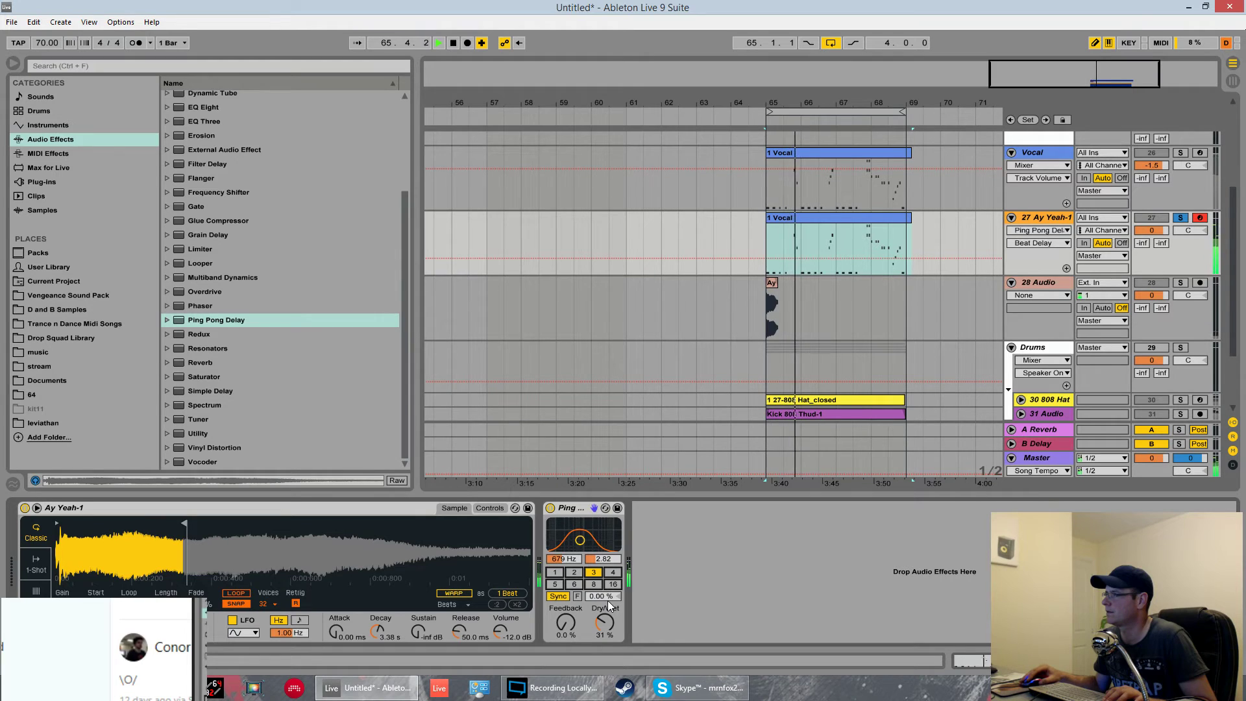
key("space")
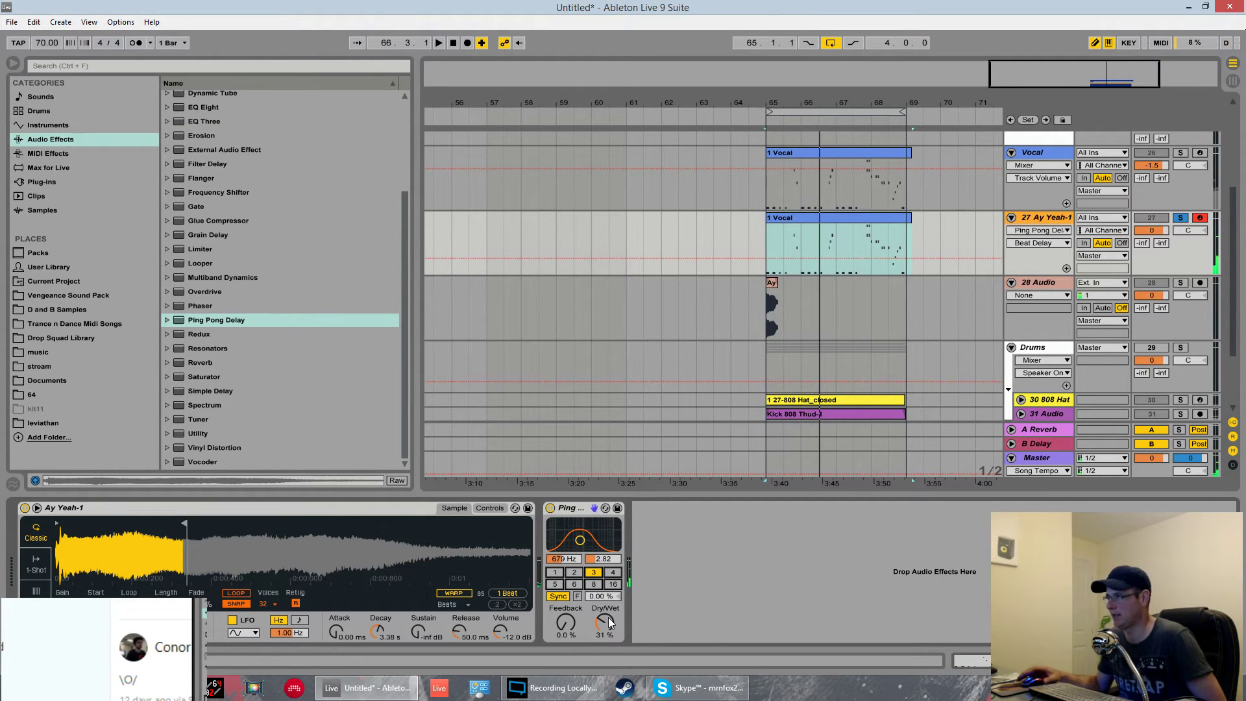
Check the original Vocal track's device chain for reference, then reselect the Ay Yeah-1 track and audition it
left_click(1041, 159)
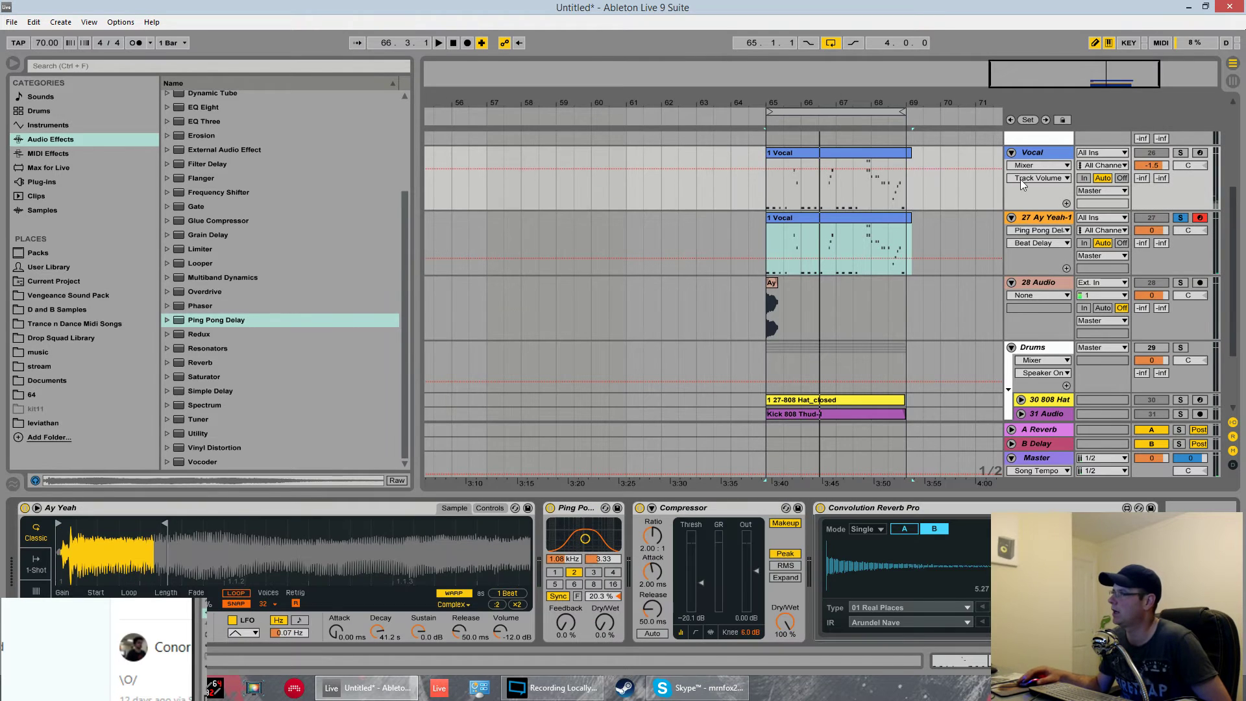
left_click(1038, 224)
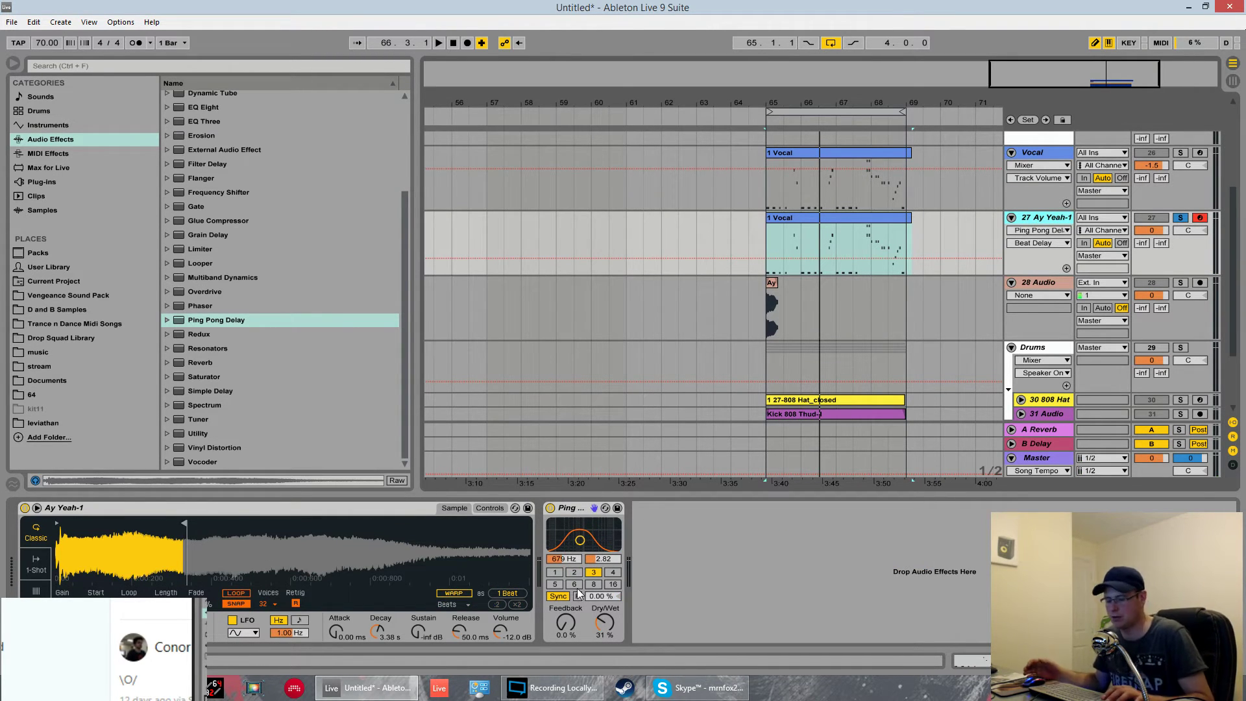
key("space")
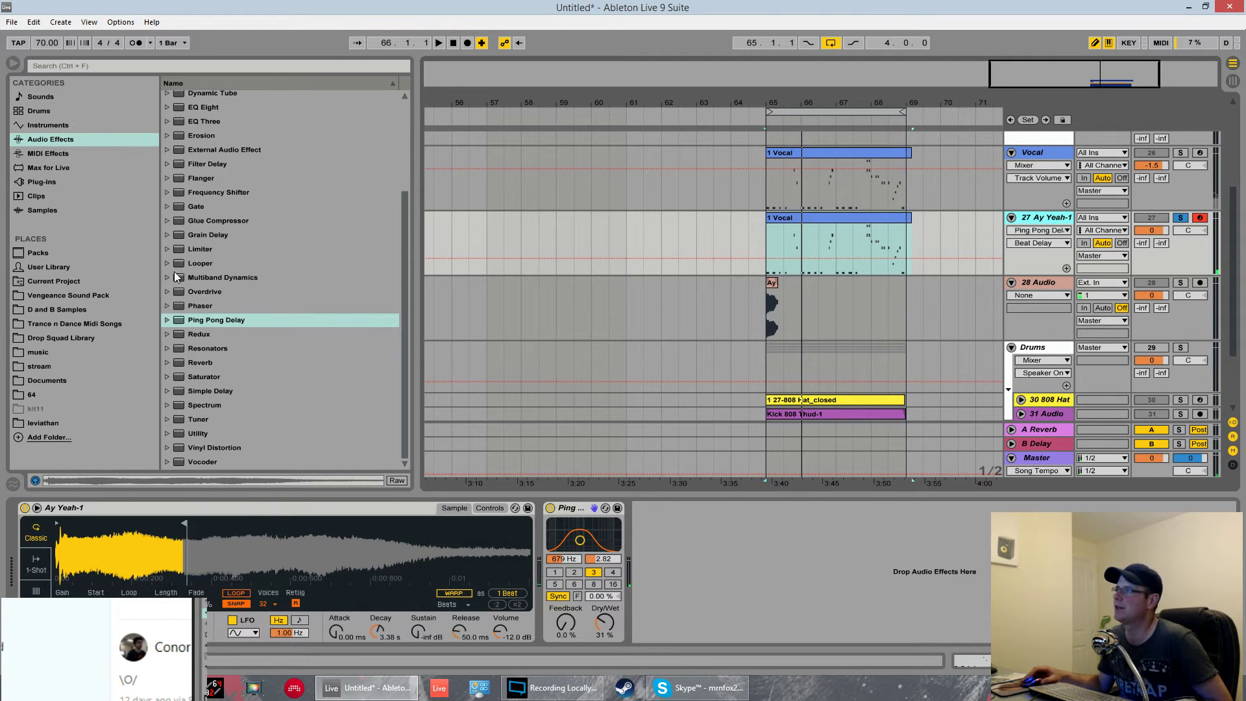
Add a Compressor after the delay and lower its threshold to -14.2 dB during playback
scroll(182, 234, "up", 3)
double_click(209, 123)
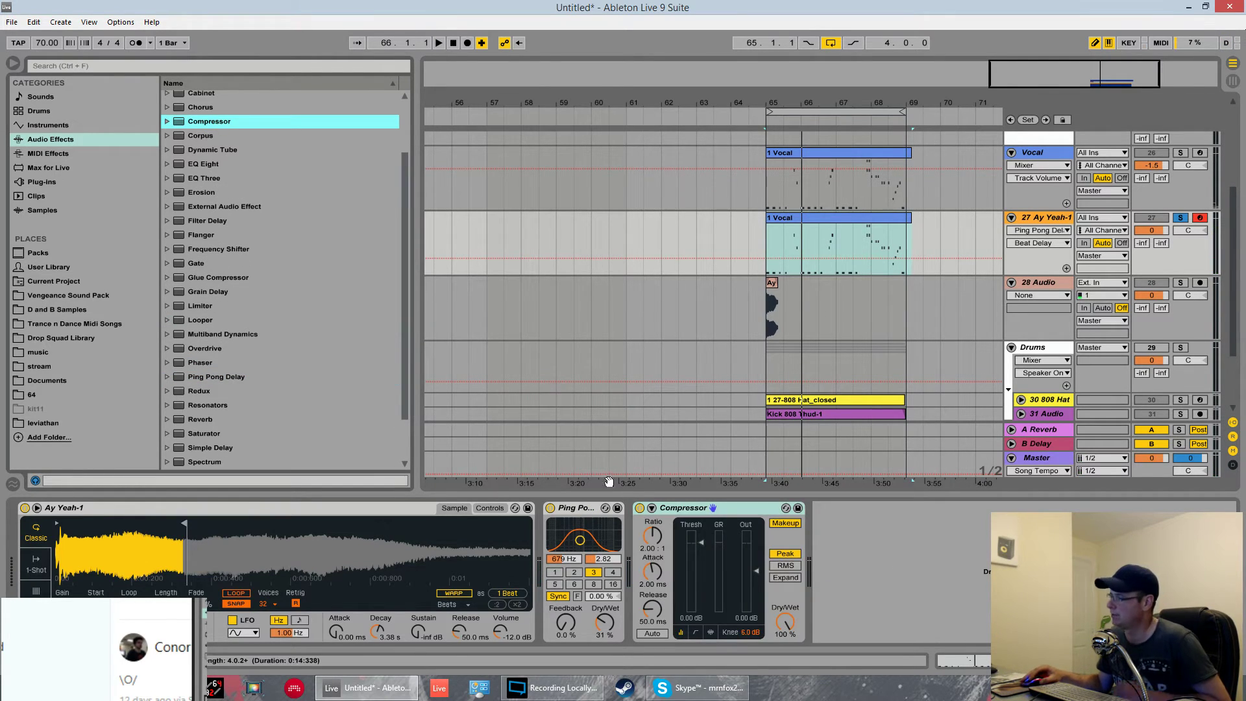
key("space")
left_click_drag(703, 561, 701, 572)
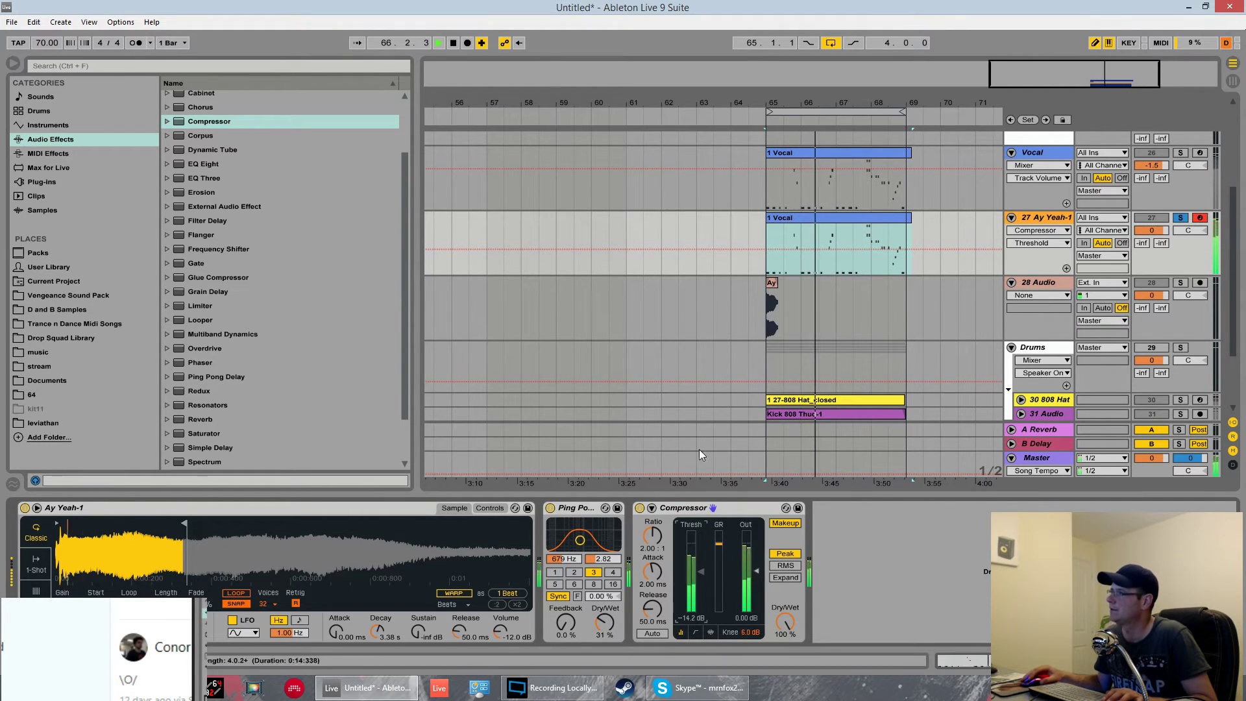
Load the Convolution Reverb Pro preset A Large Plate and move the Compressor behind it, auditioning the chain
left_click(46, 168)
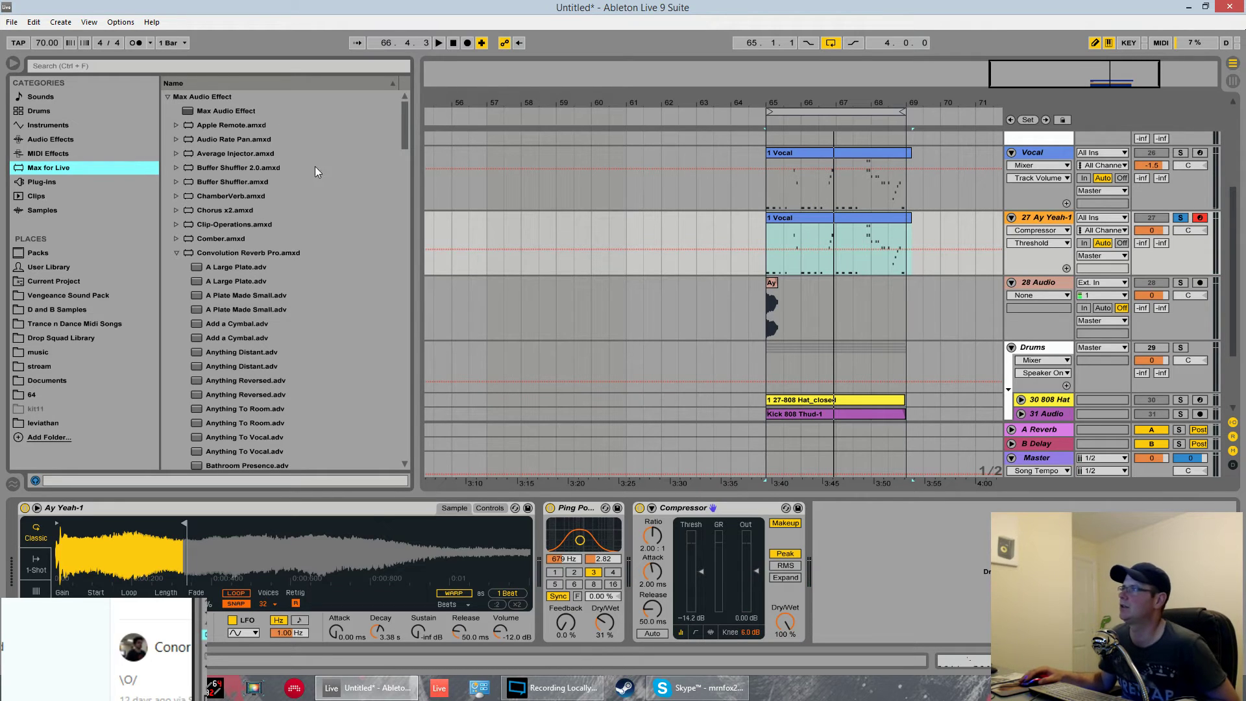
left_click(256, 267)
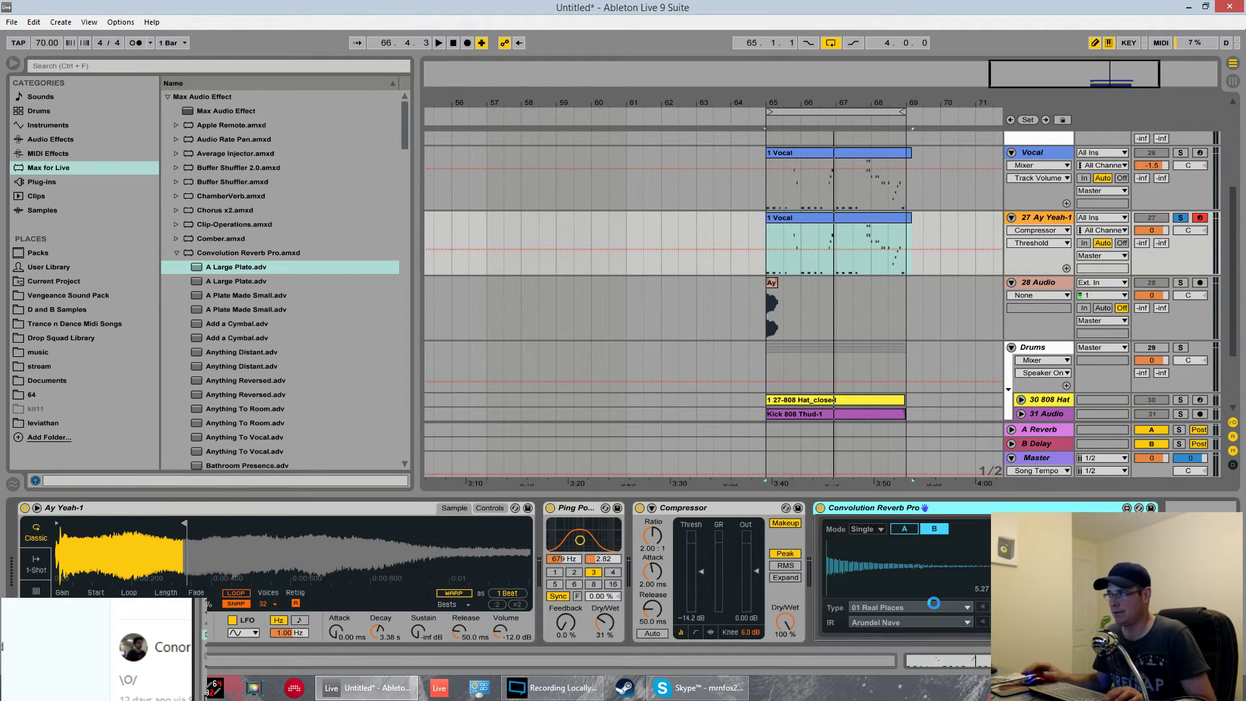
key("space")
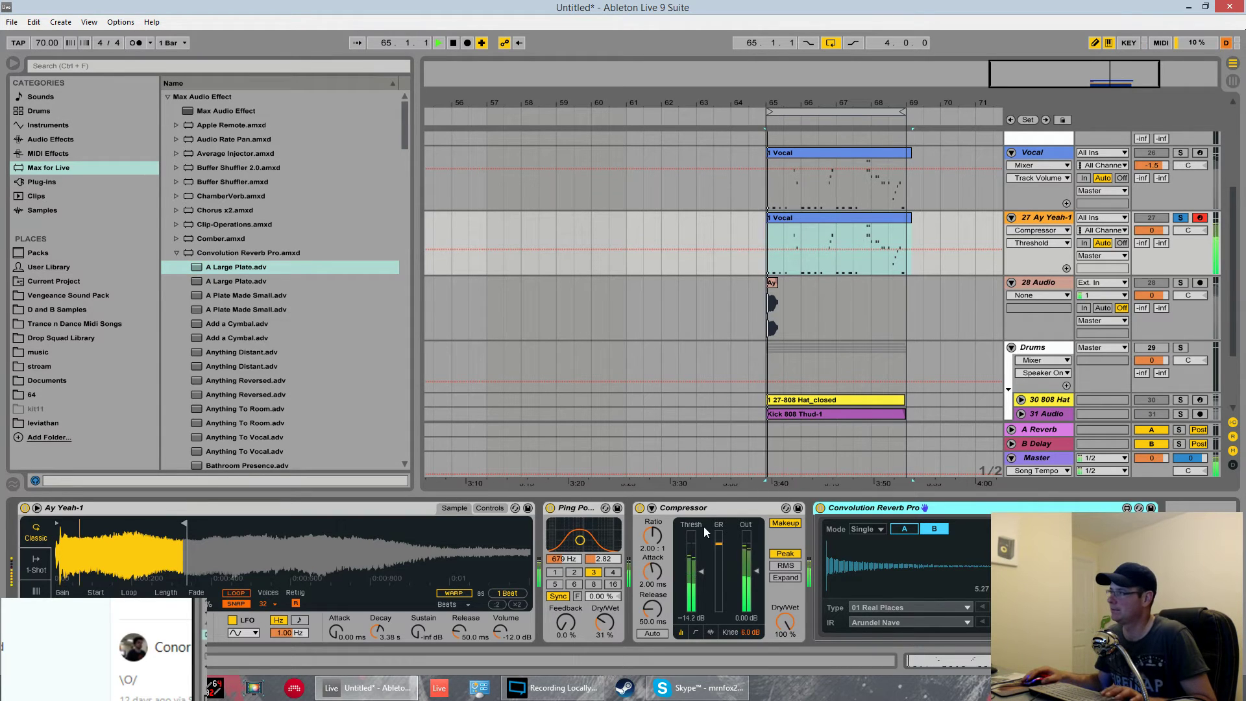
left_click_drag(699, 512, 1051, 509)
key("space")
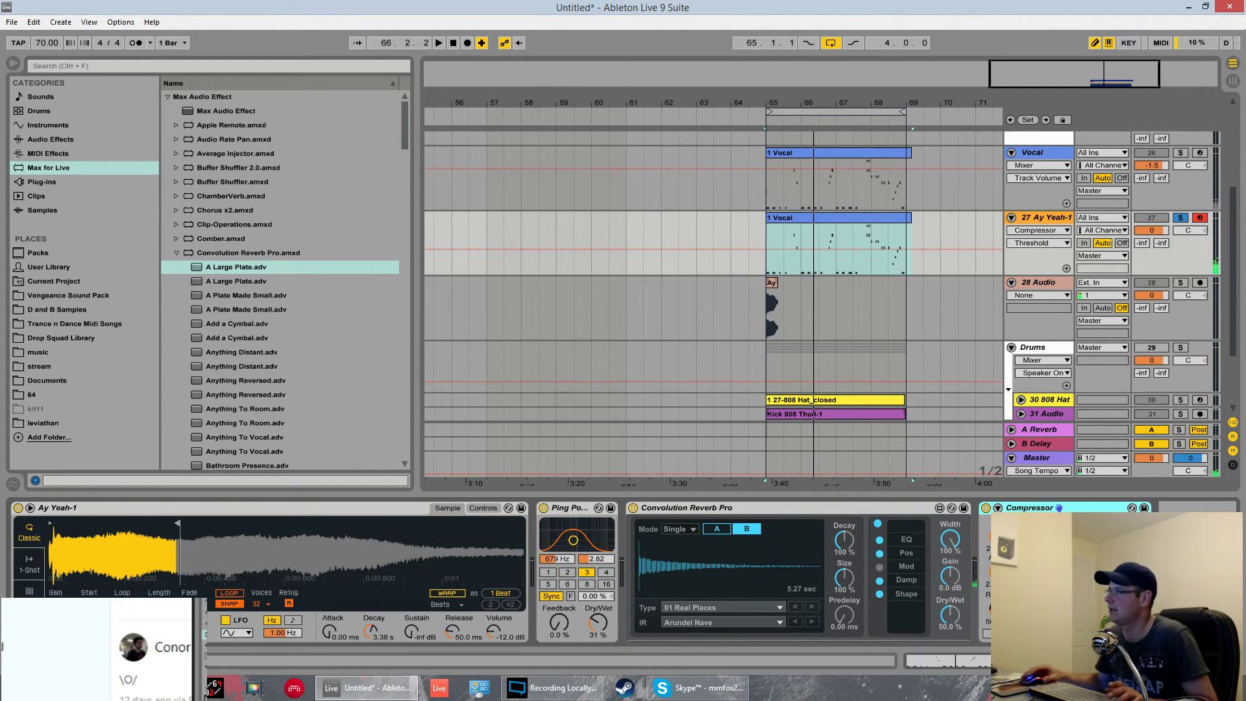
Lower the Compressor's dry/wet mix while auditioning the loop
key("space")
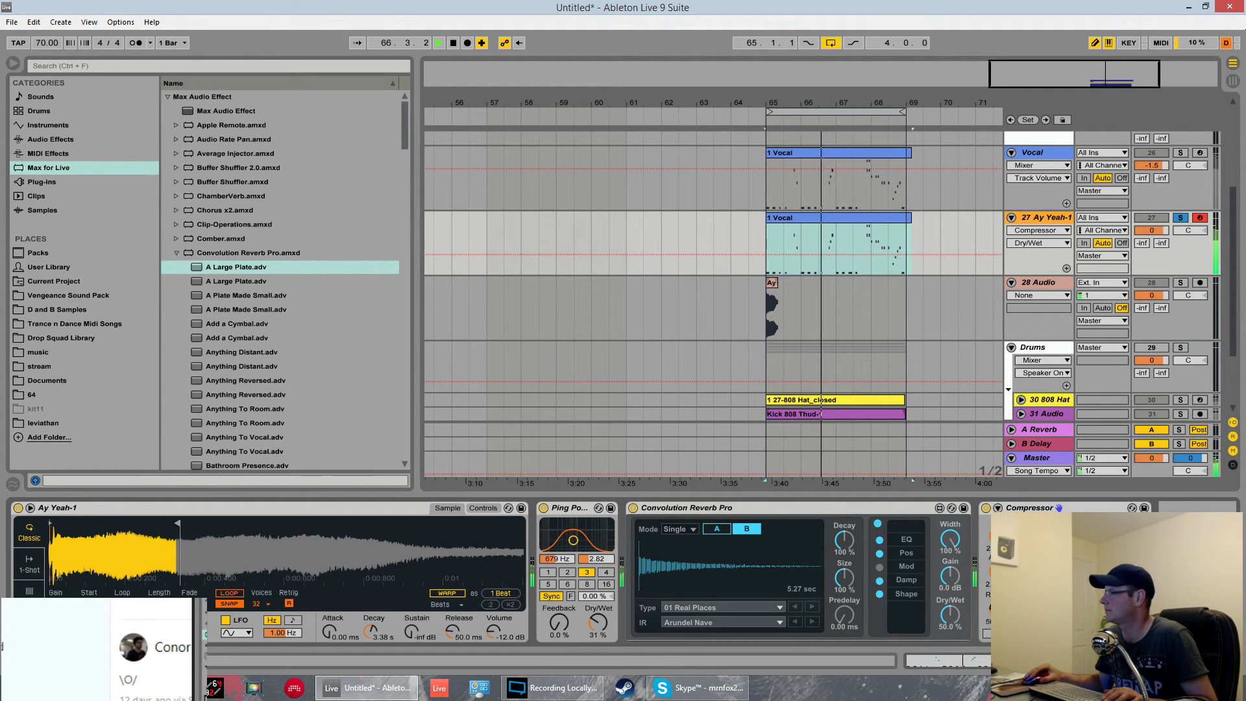
left_click_drag(1041, 557, 1041, 568)
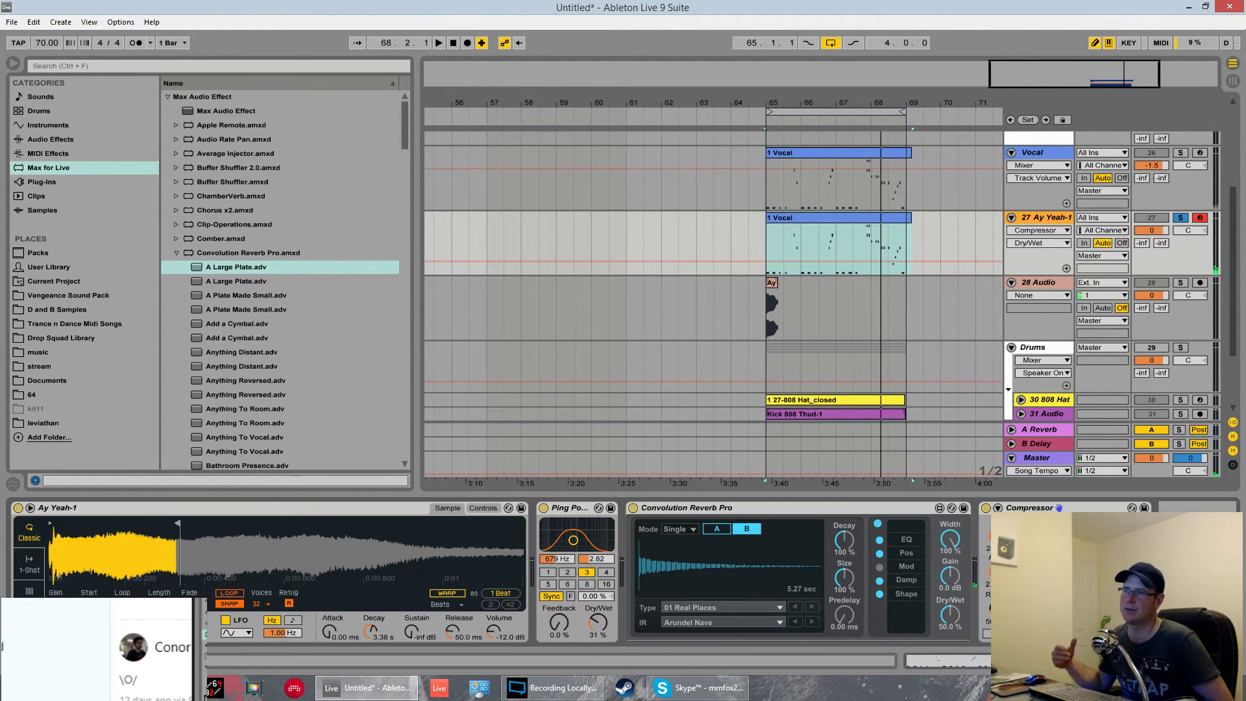
key("space")
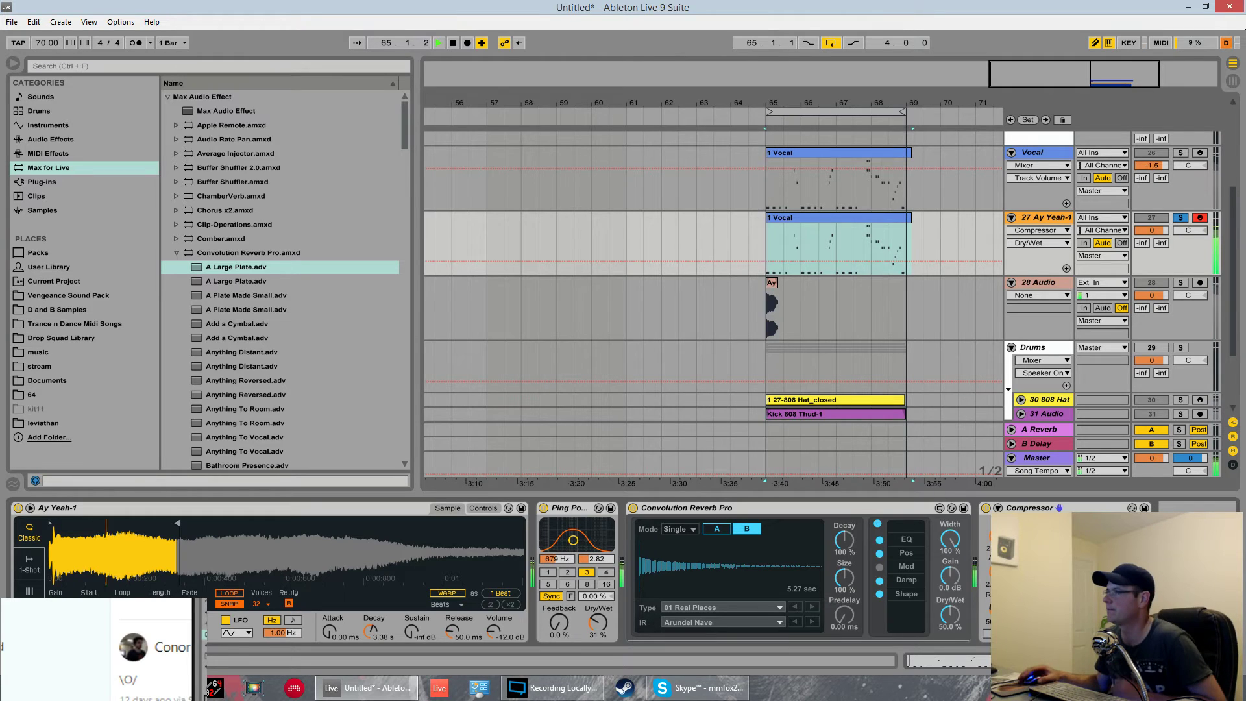
Add an EQ Eight after the Compressor, roll off the lows and boost band 3 about 3.35 dB near 2.69 kHz
left_click(68, 131)
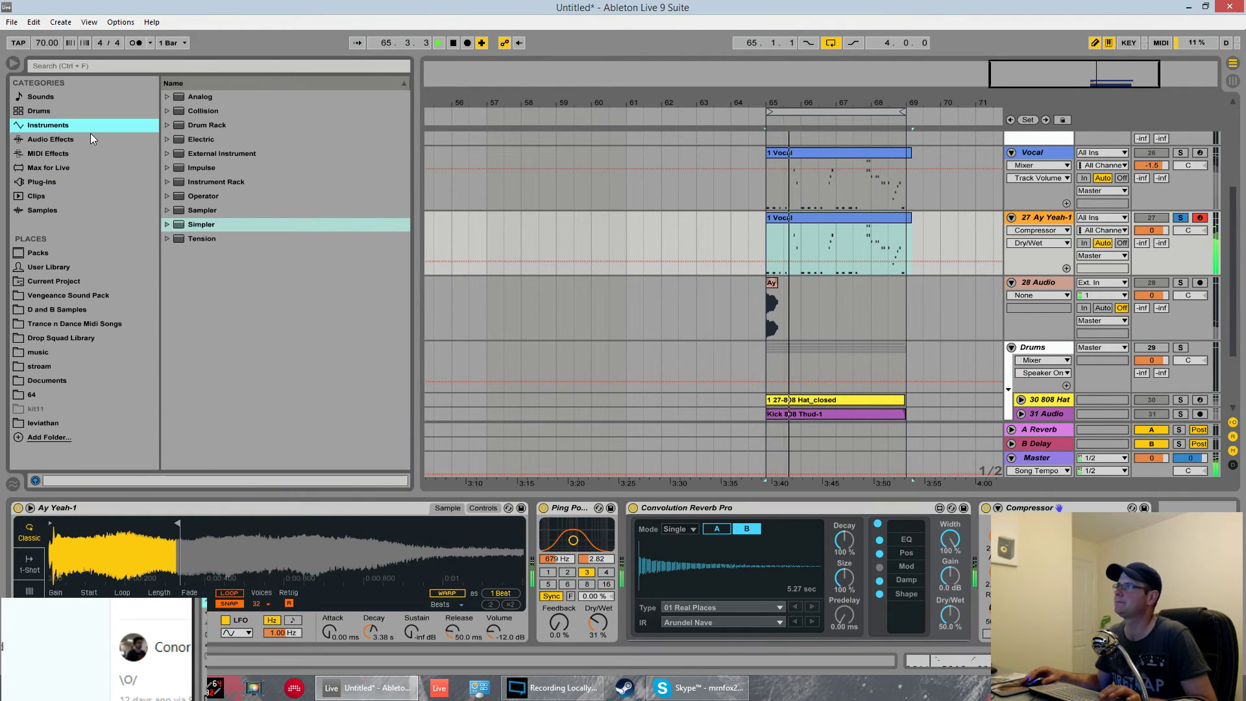
left_click(91, 135)
double_click(198, 164)
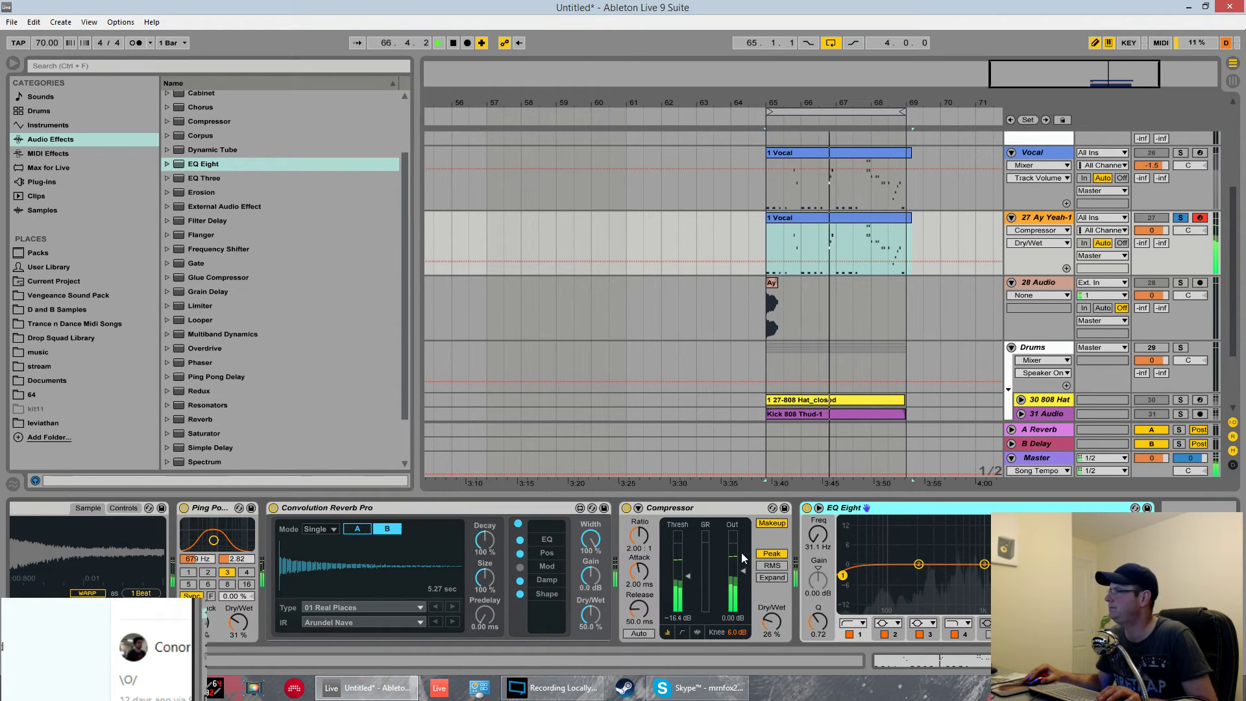
double_click(669, 508)
double_click(453, 508)
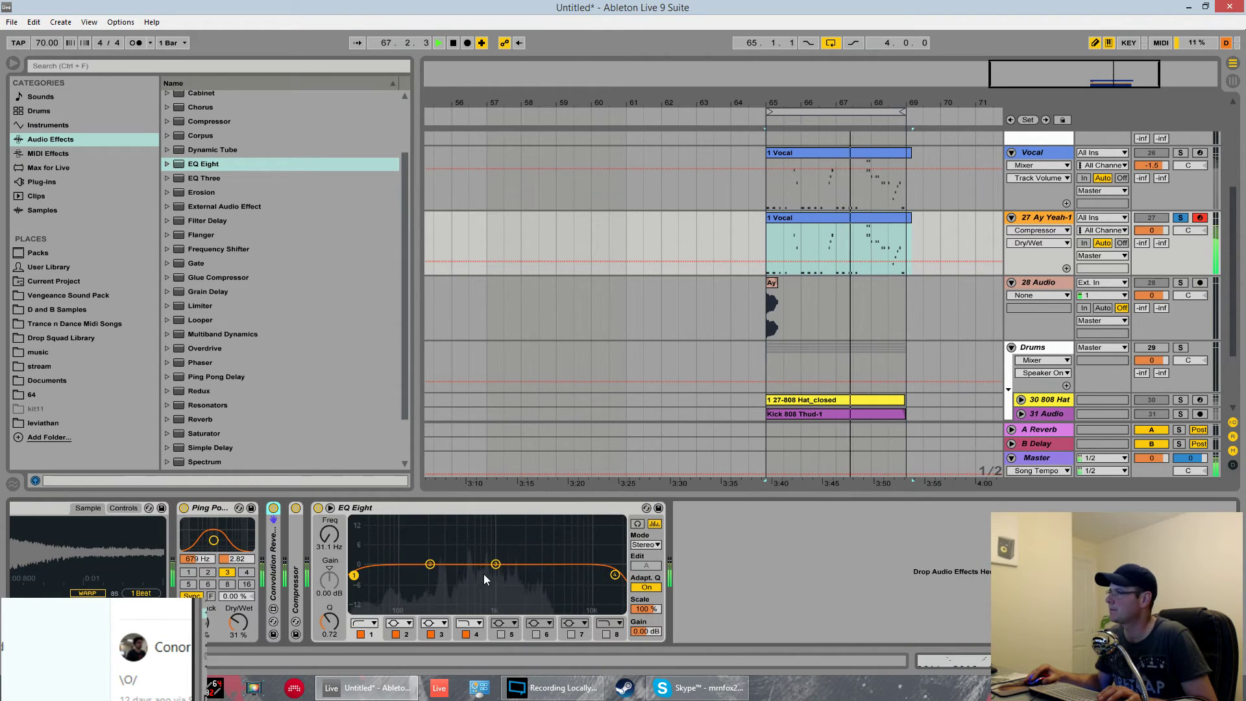
left_click_drag(354, 575, 535, 554)
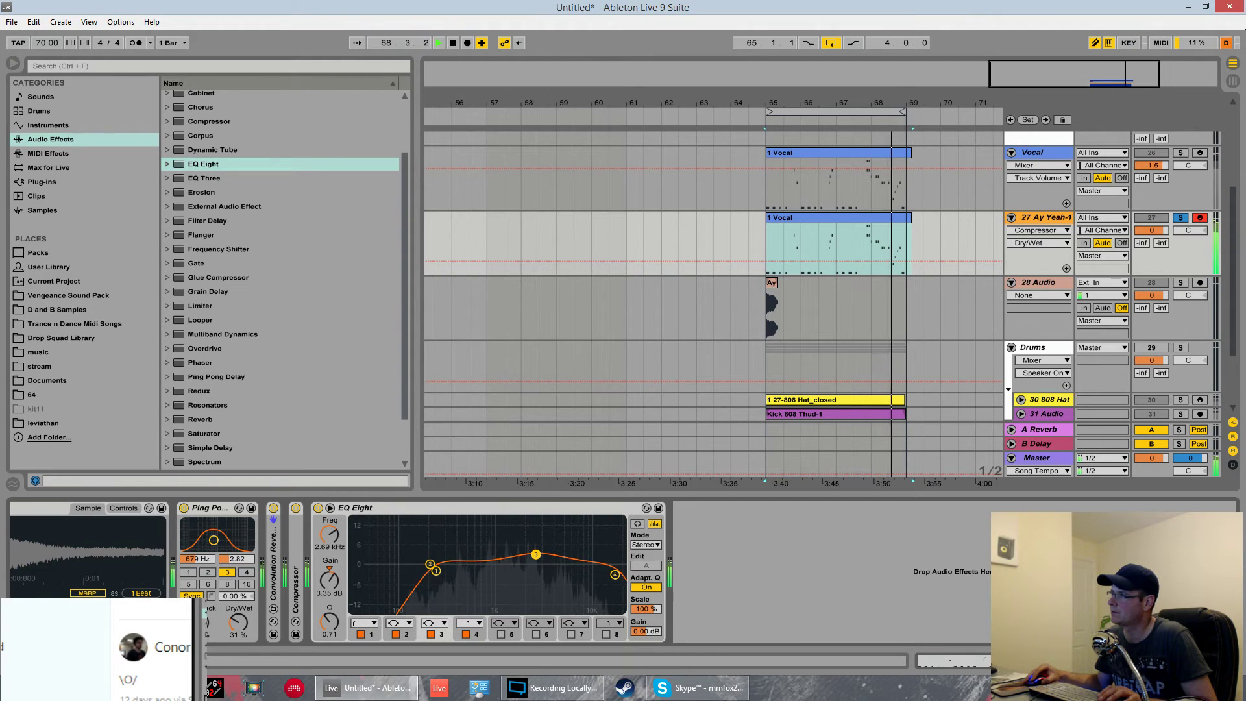
Switch the EQ Eight to M/S mode and make side band 6 a high shelf boosting about 5.08 dB at 635 Hz
left_click(639, 578)
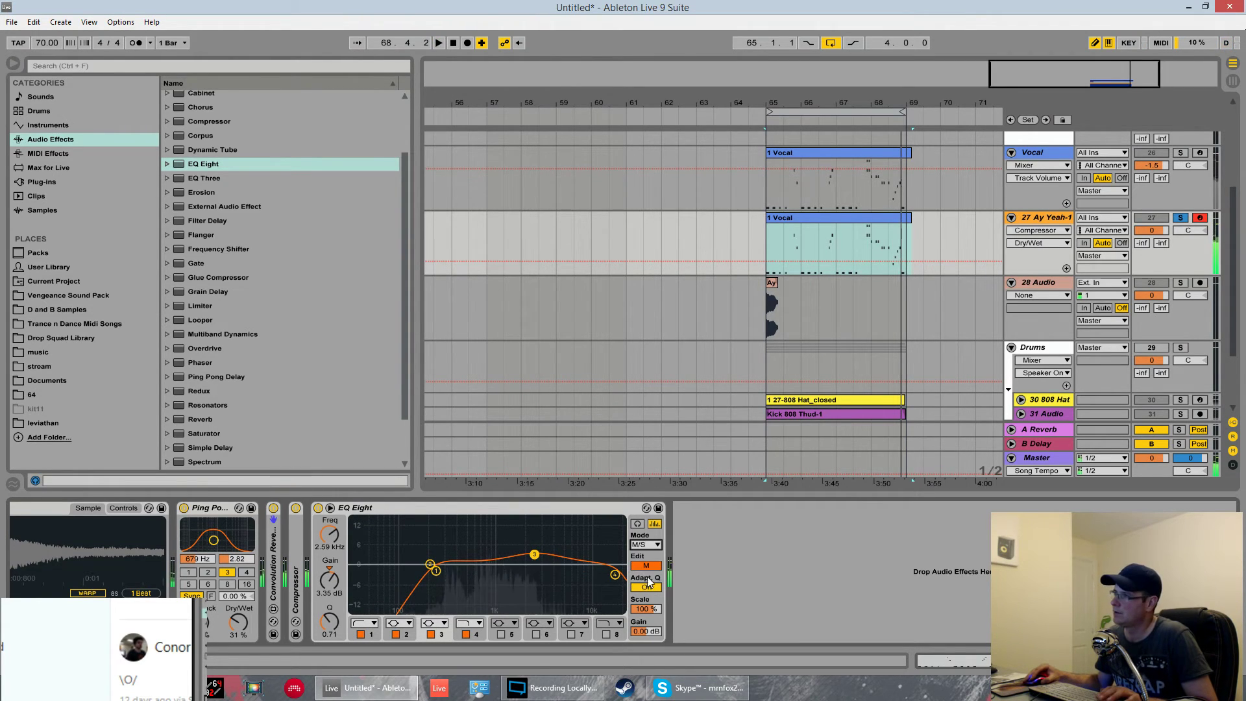
left_click_drag(590, 565, 548, 562)
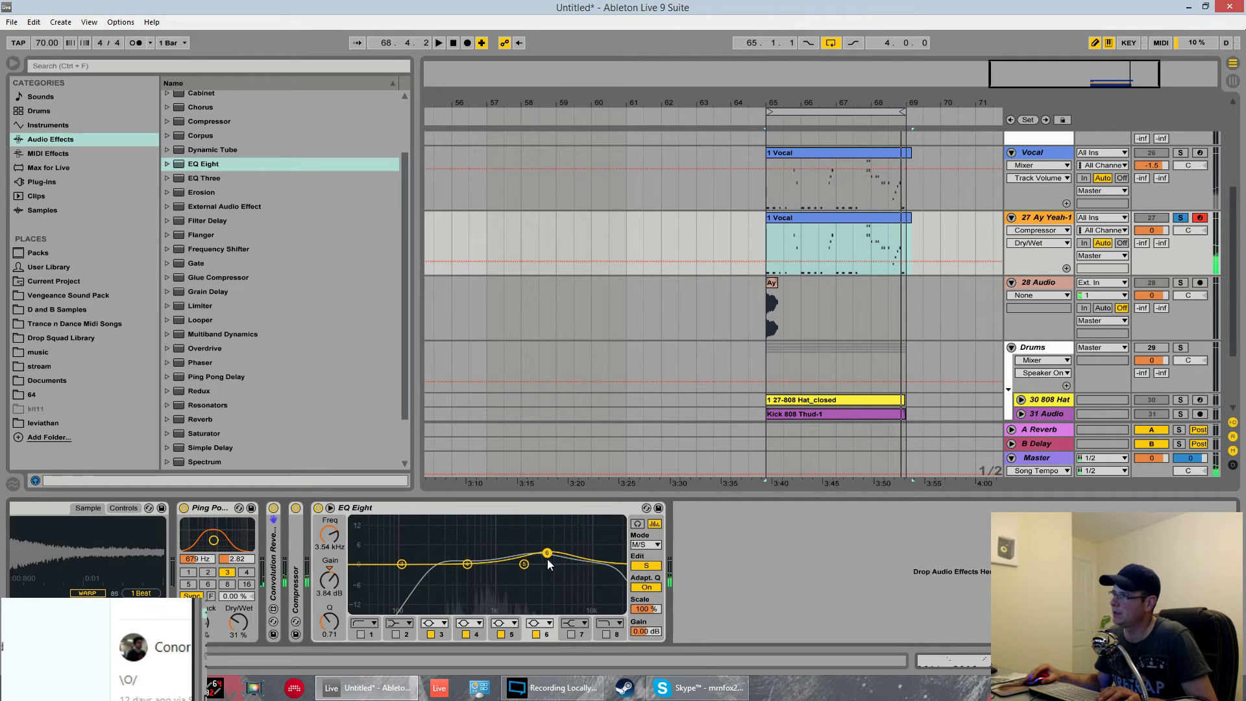
left_click(548, 623)
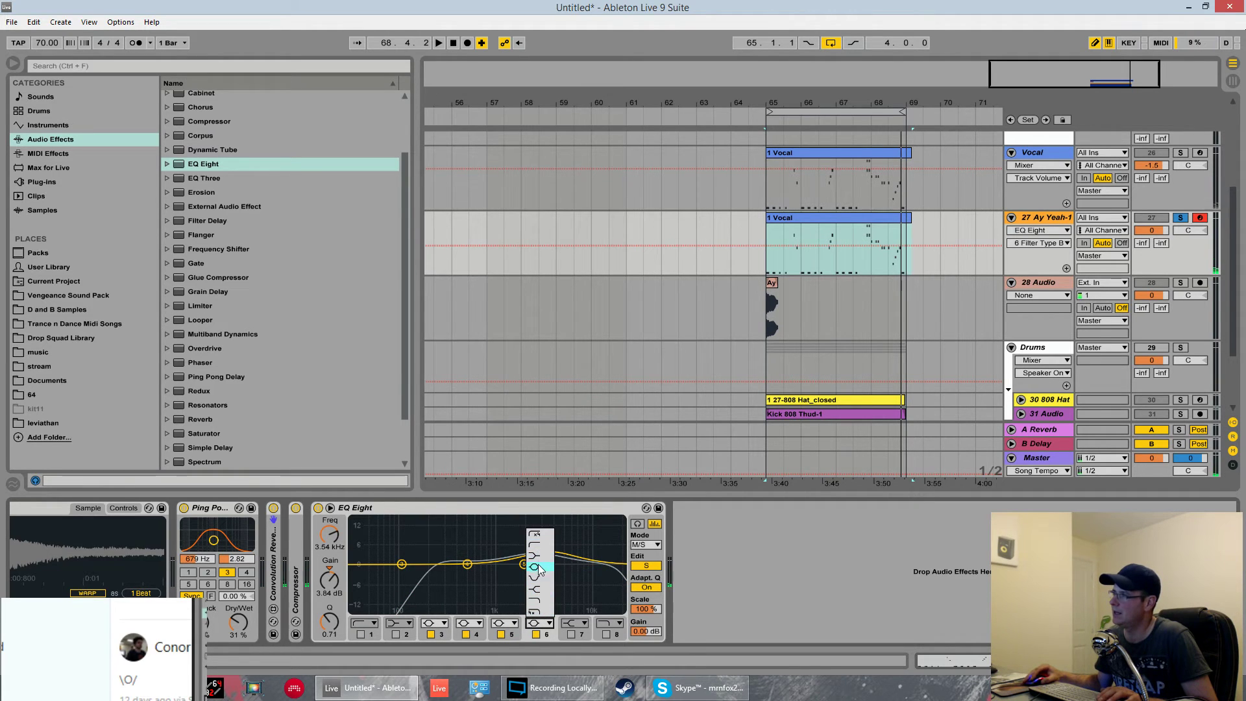
left_click(547, 588)
left_click_drag(547, 564, 477, 549)
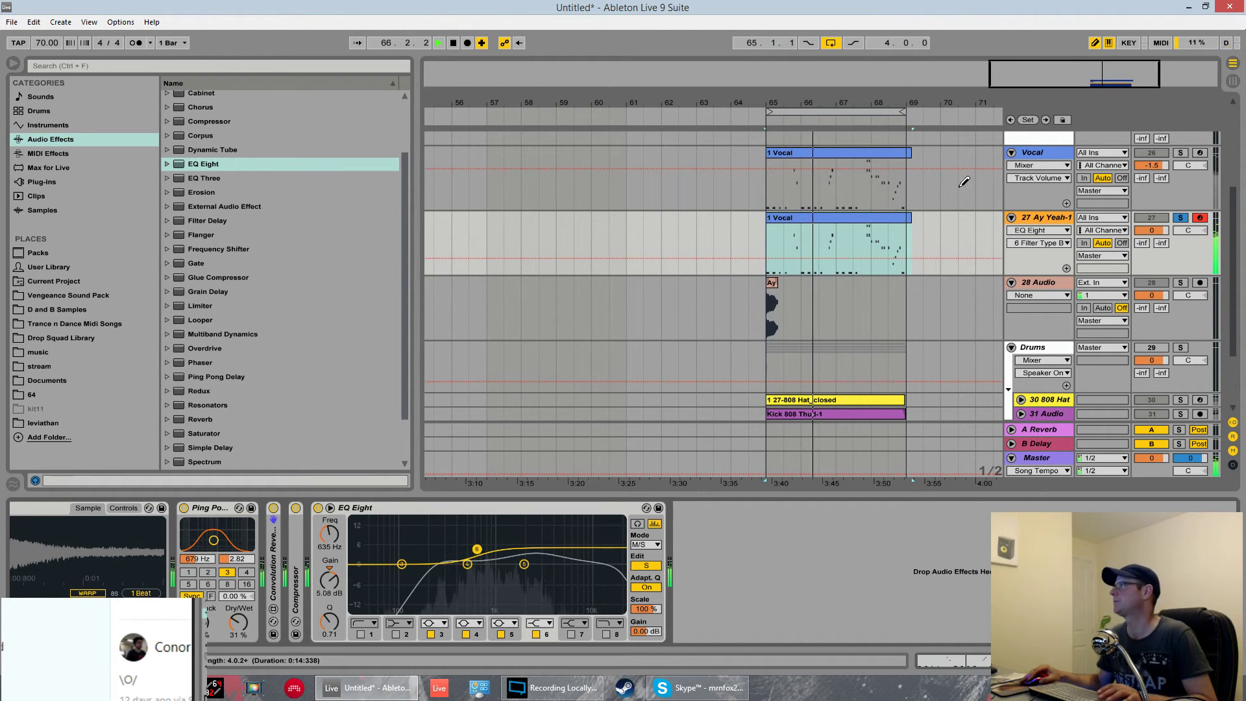
Compare the original Vocal and Ay Yeah-1 tracks by soloing each during playback, and review the Ay Yeah-1 device chain
left_click(1181, 153)
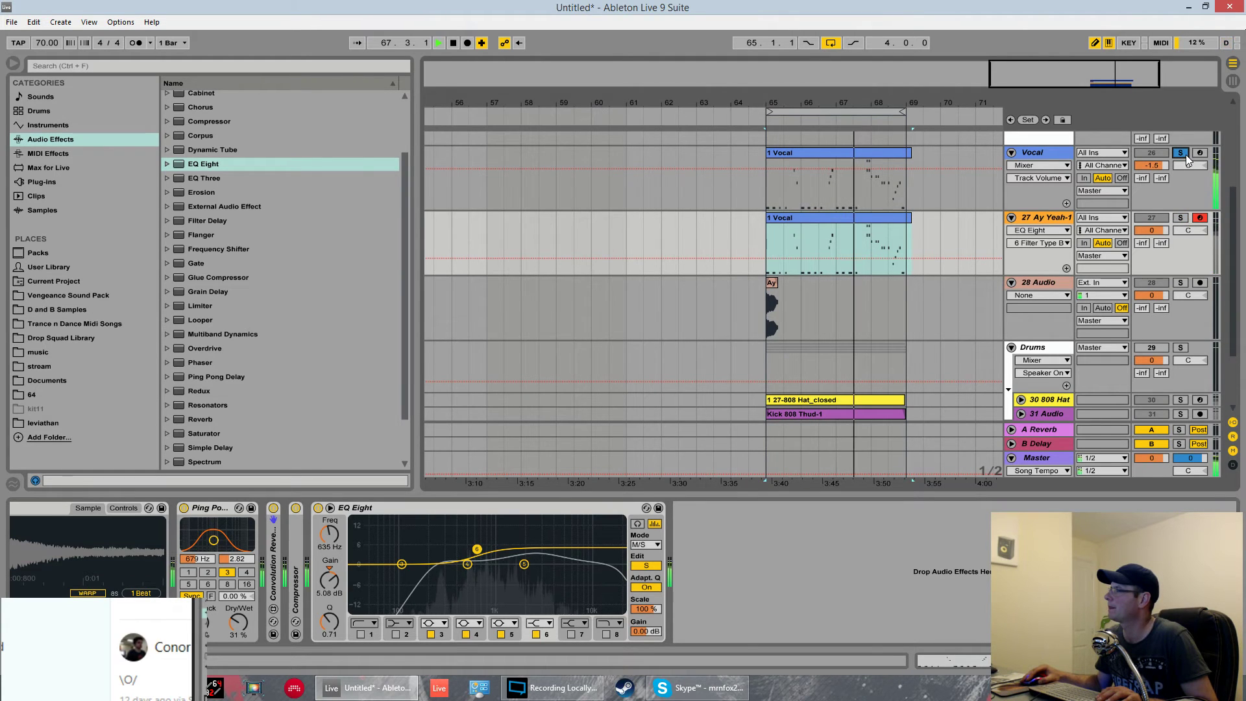
left_click(1180, 217)
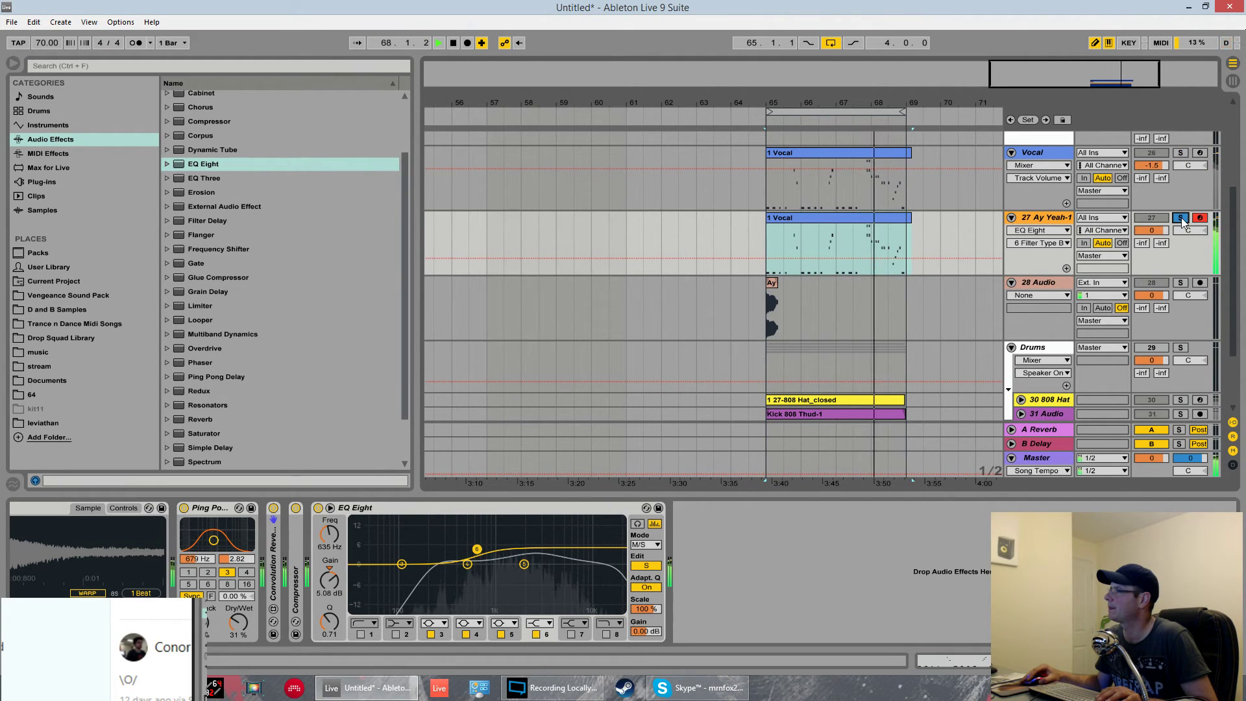
key("space")
left_click(1103, 661)
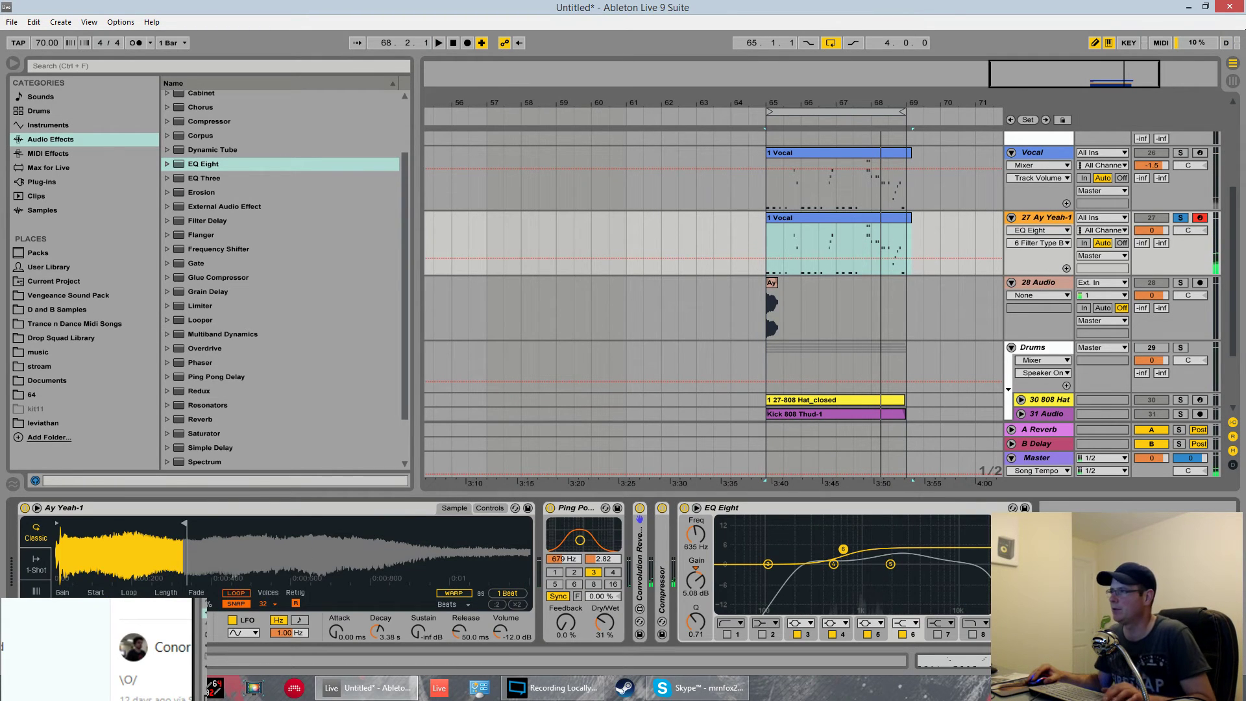
key("space")
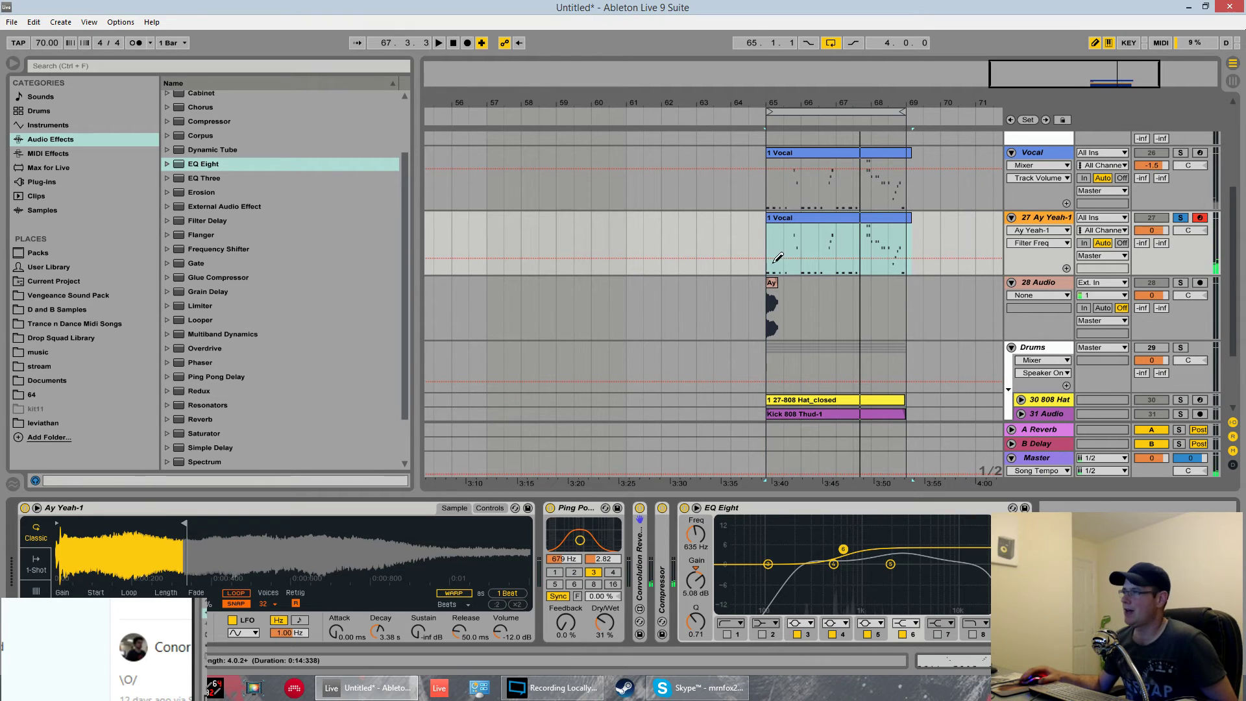
key("space")
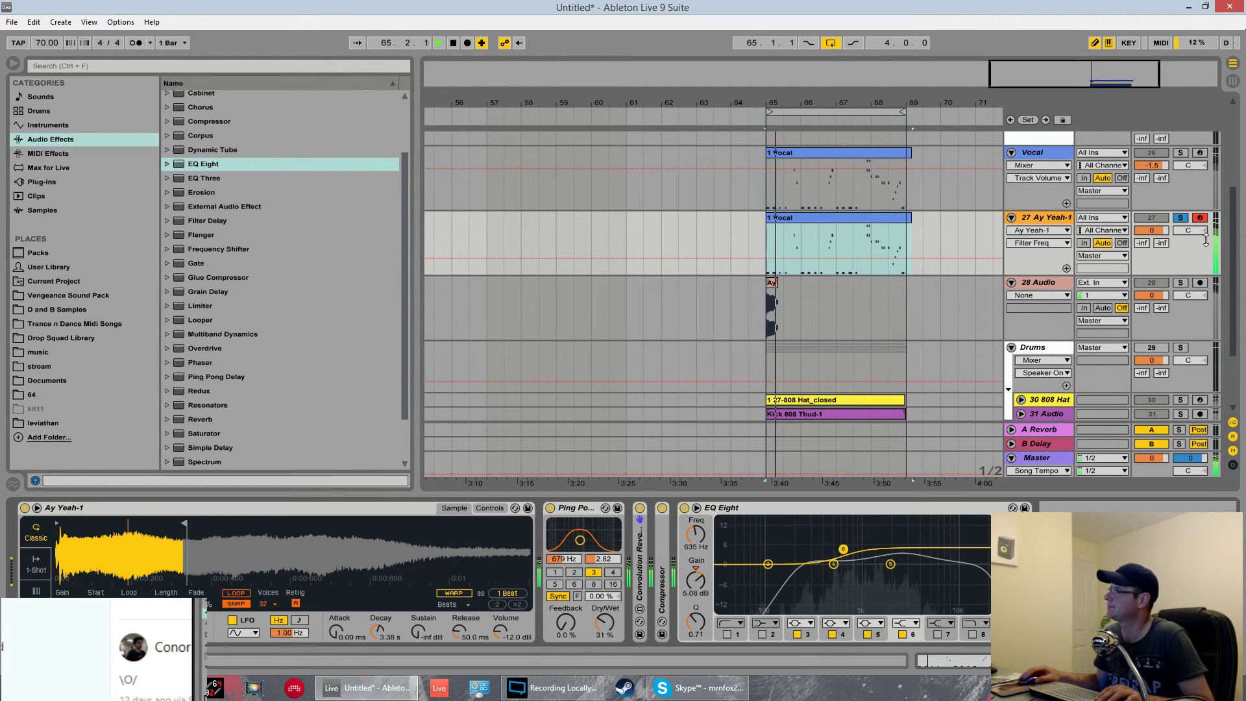
Unsolo the Ay Yeah-1 track and mute the 28 Audio and original Vocal tracks to hear the loop in the mix
left_click(1181, 217)
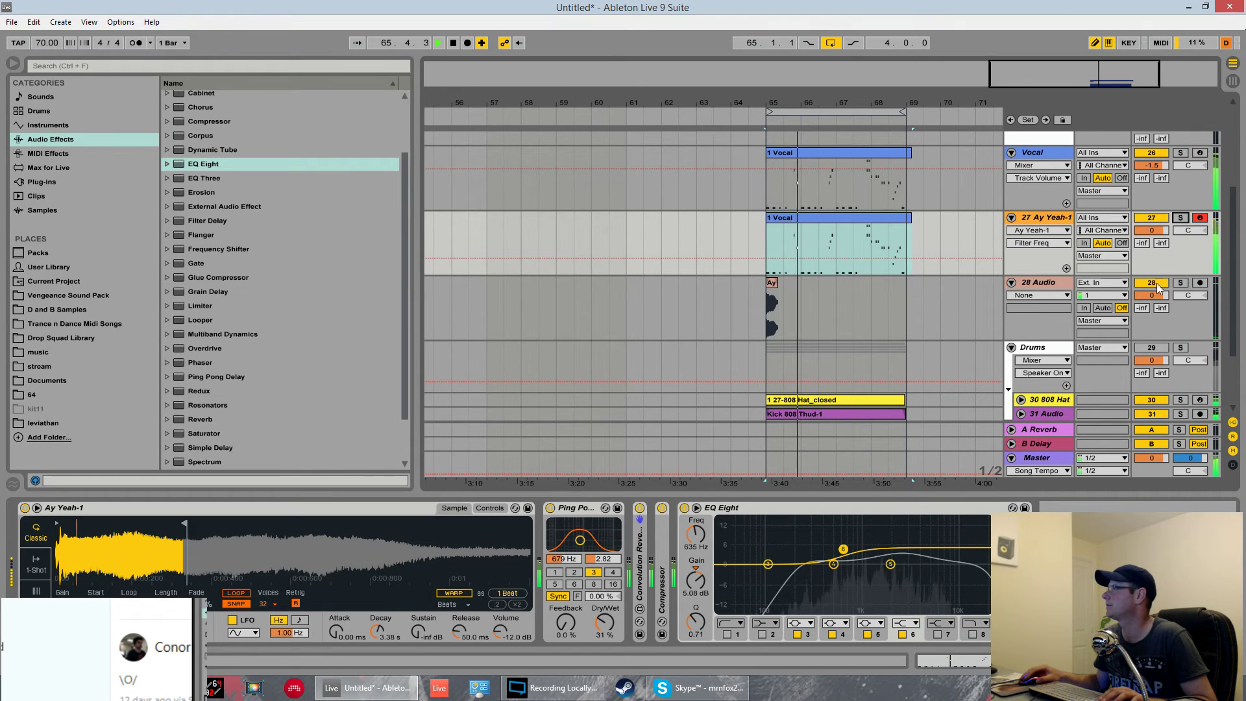
scroll(1146, 299, "down", 2)
left_click(1152, 238)
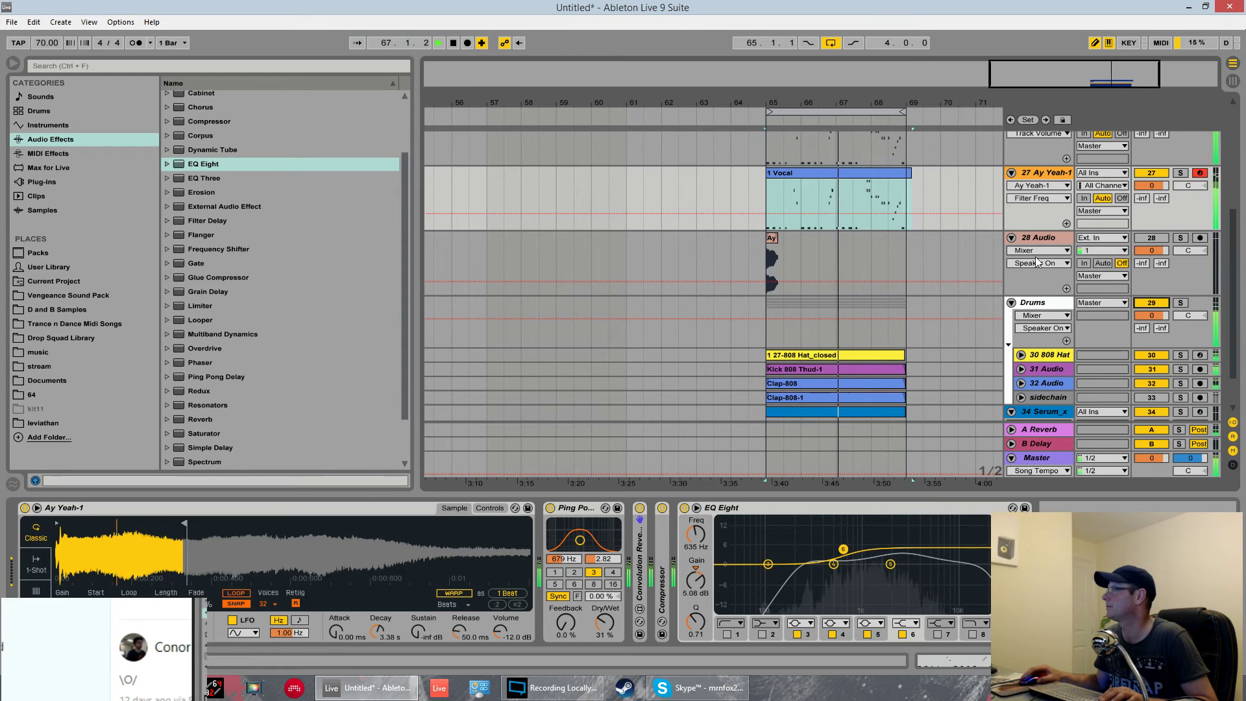
scroll(1017, 262, "up", 3)
left_click(1144, 184)
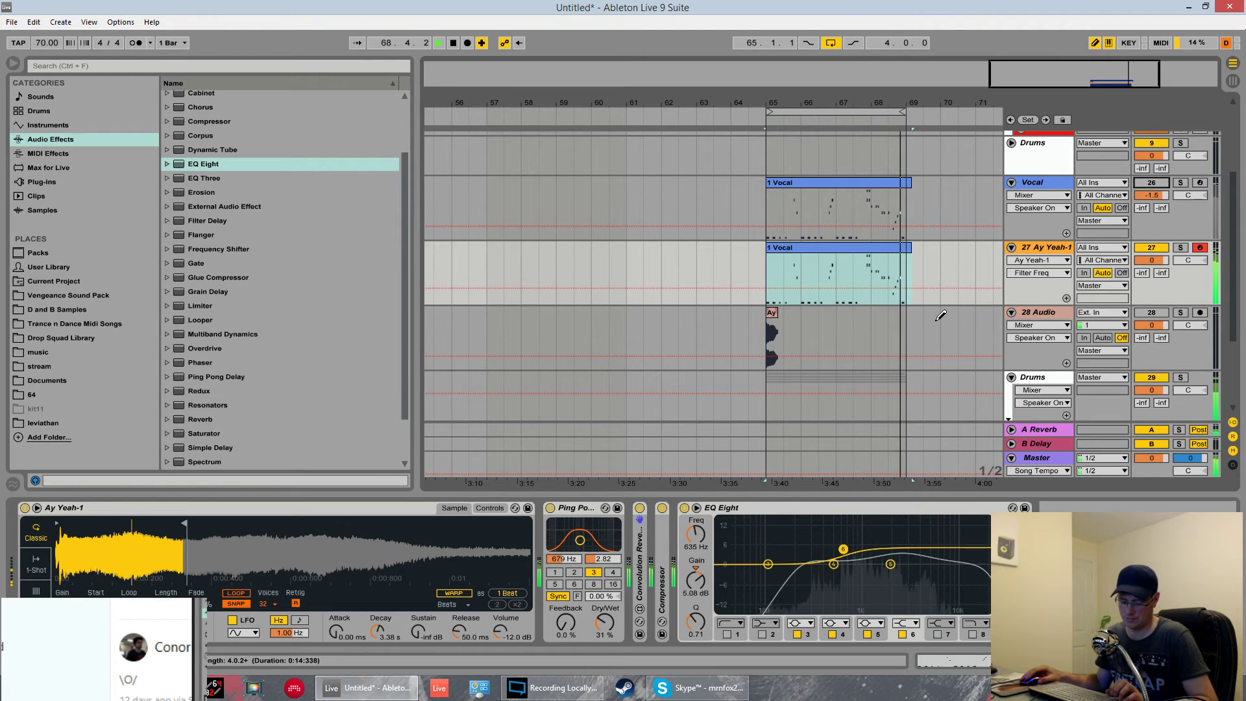
Delete the original Vocal track and insert a new MIDI track below Ay Yeah-1
left_click(1040, 184)
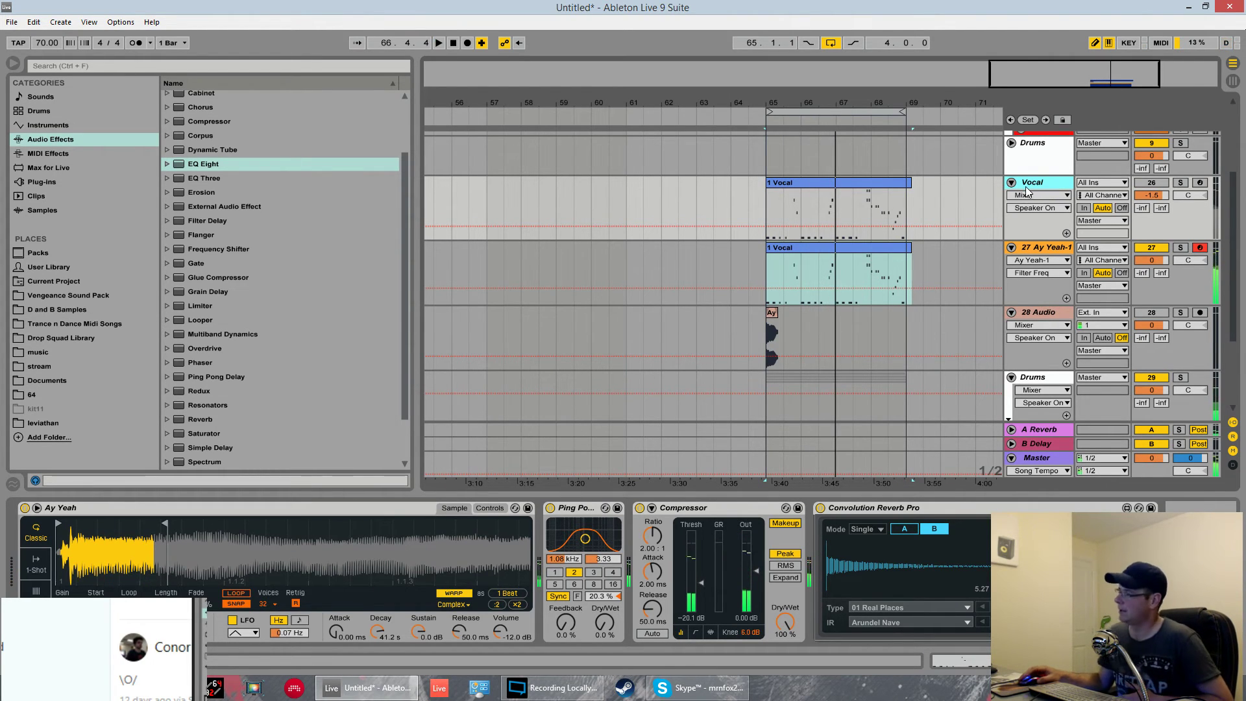
key("Delete")
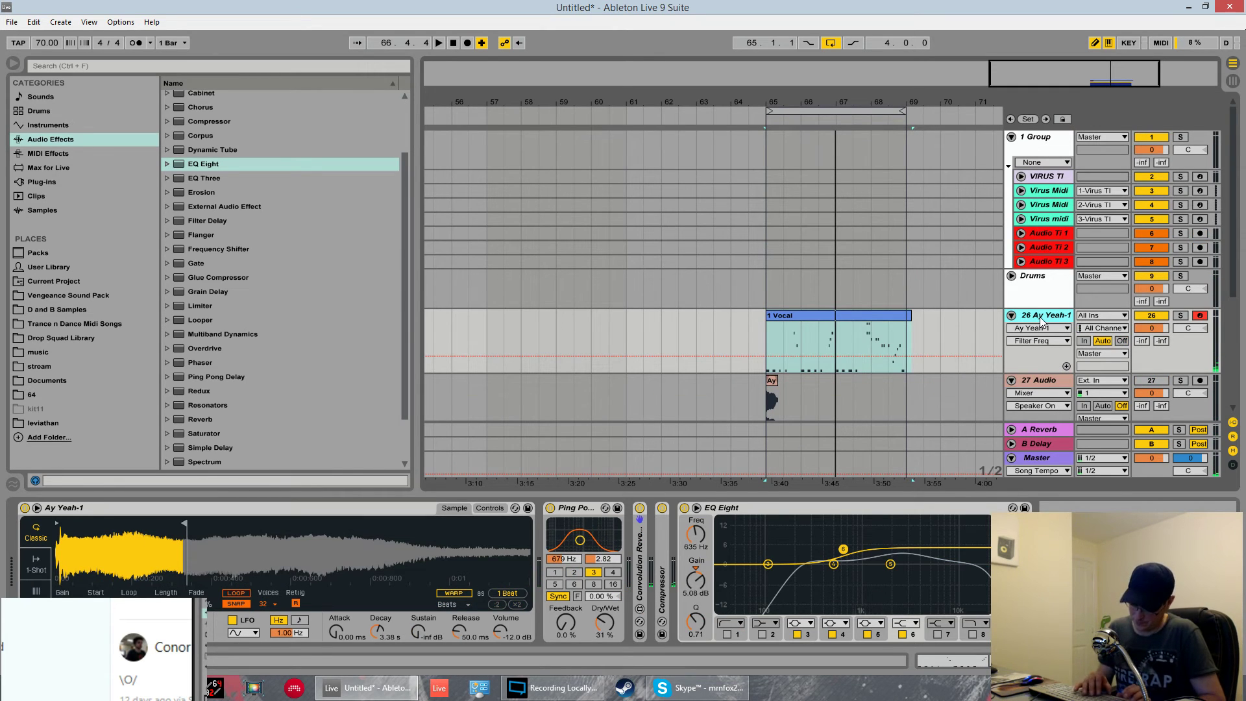
key("ctrl+shift+t")
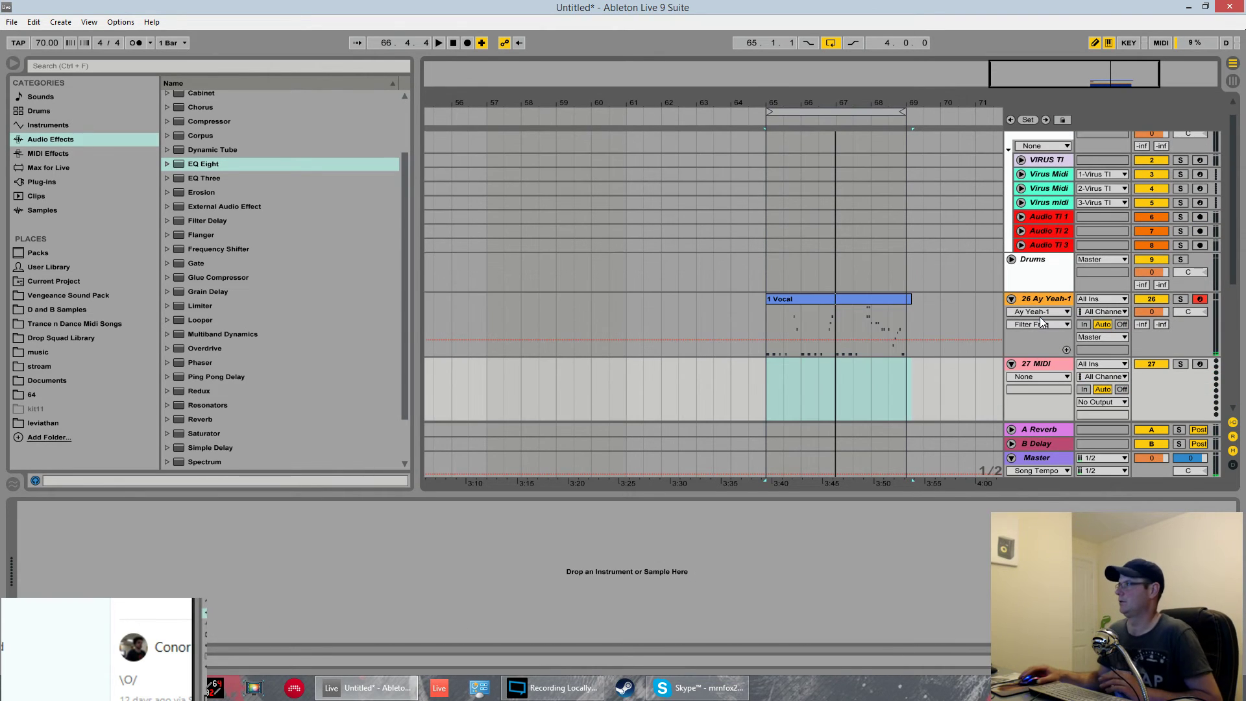
Load Serum_x64 onto the new MIDI track and copy the Vocal MIDI clip from Ay Yeah-1 onto it
left_click(52, 184)
left_click(213, 316)
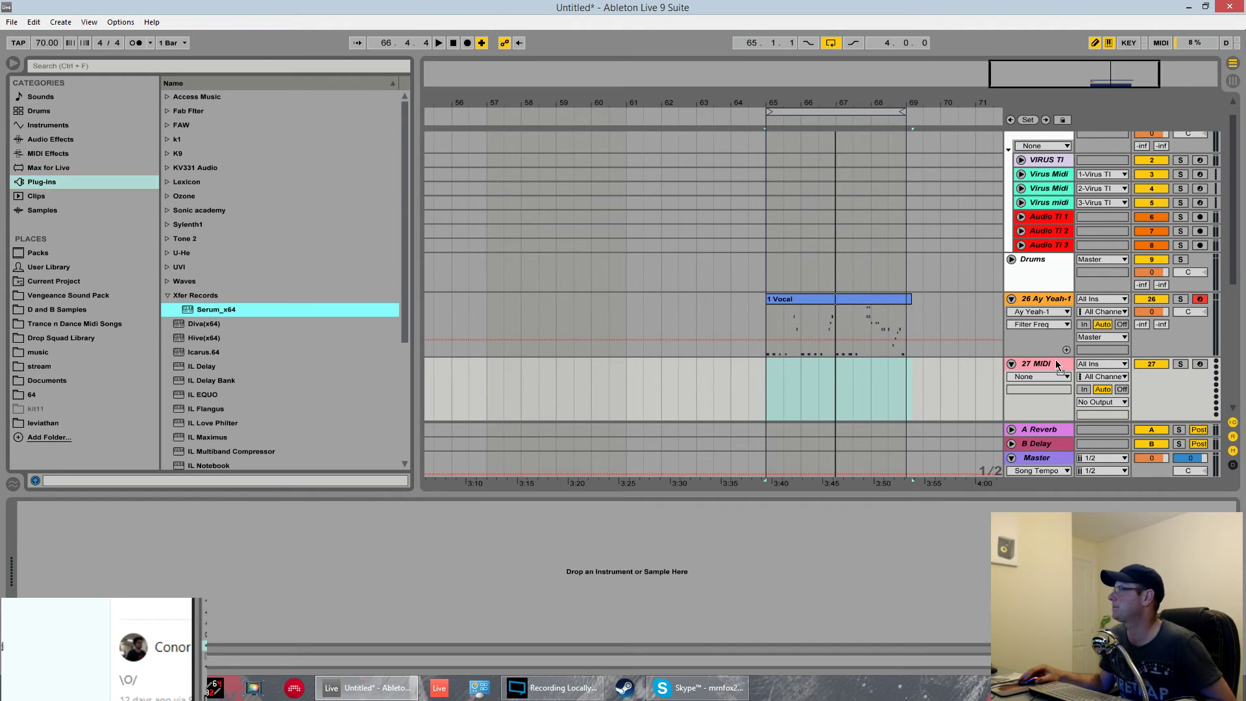
left_click_drag(1056, 362, 1057, 364)
left_click_drag(844, 191, 866, 388)
left_click_drag(865, 305, 862, 364)
Play the loop and set Serum's oscillator A to +1 octave
key("space")
left_click_drag(872, 455, 882, 229)
left_click_drag(556, 318, 555, 312)
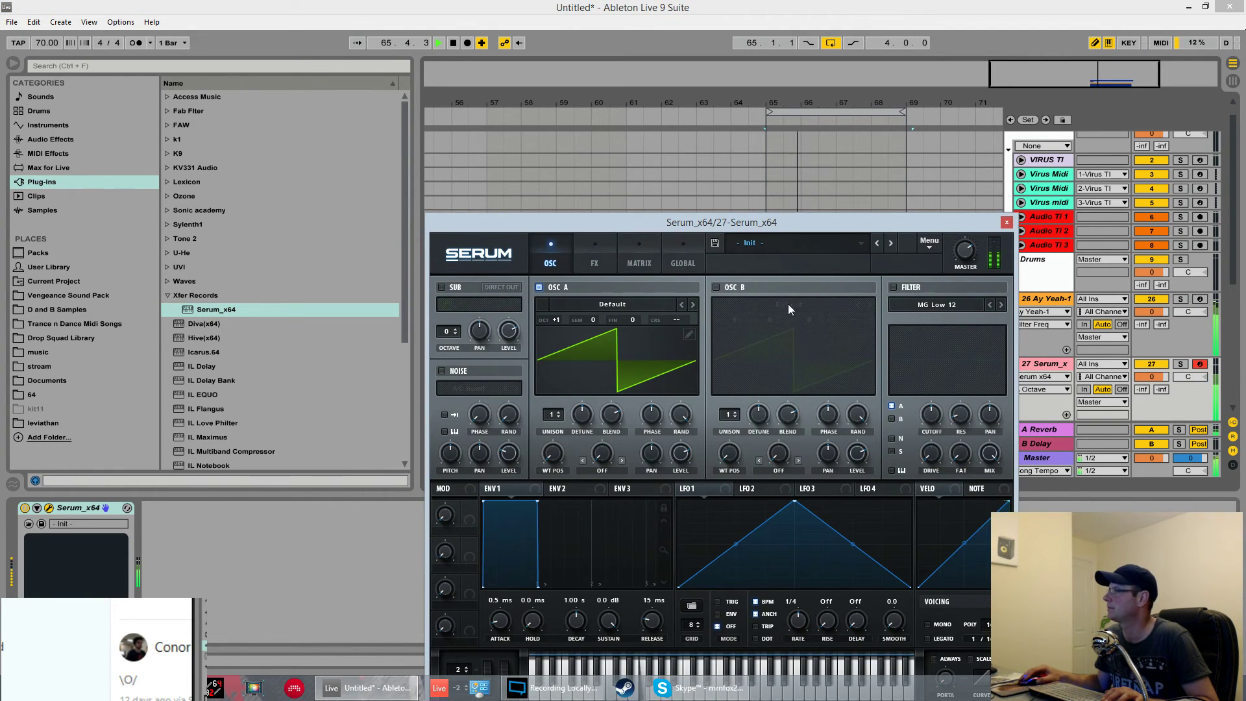
Enable Serum's MG Low 12 filter, lower its cutoff and modulate the cutoff from Env 2 by about 53
left_click(893, 286)
left_click_drag(930, 414, 932, 432)
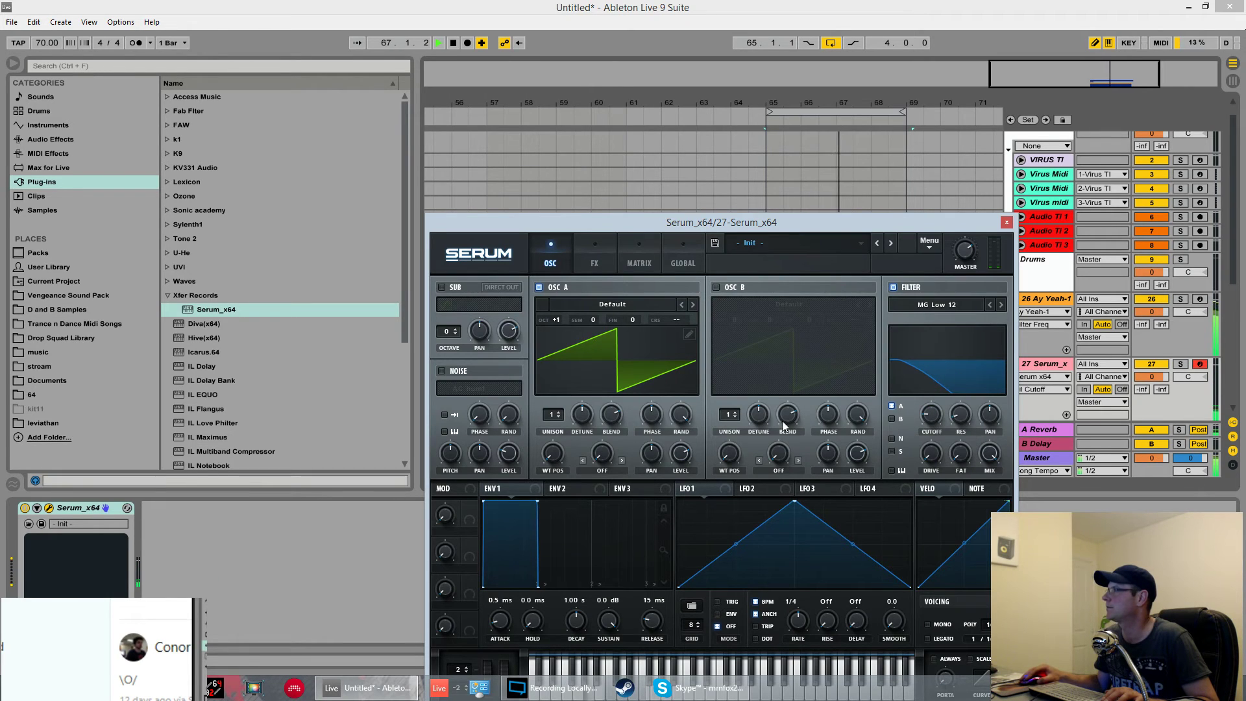
left_click(553, 492)
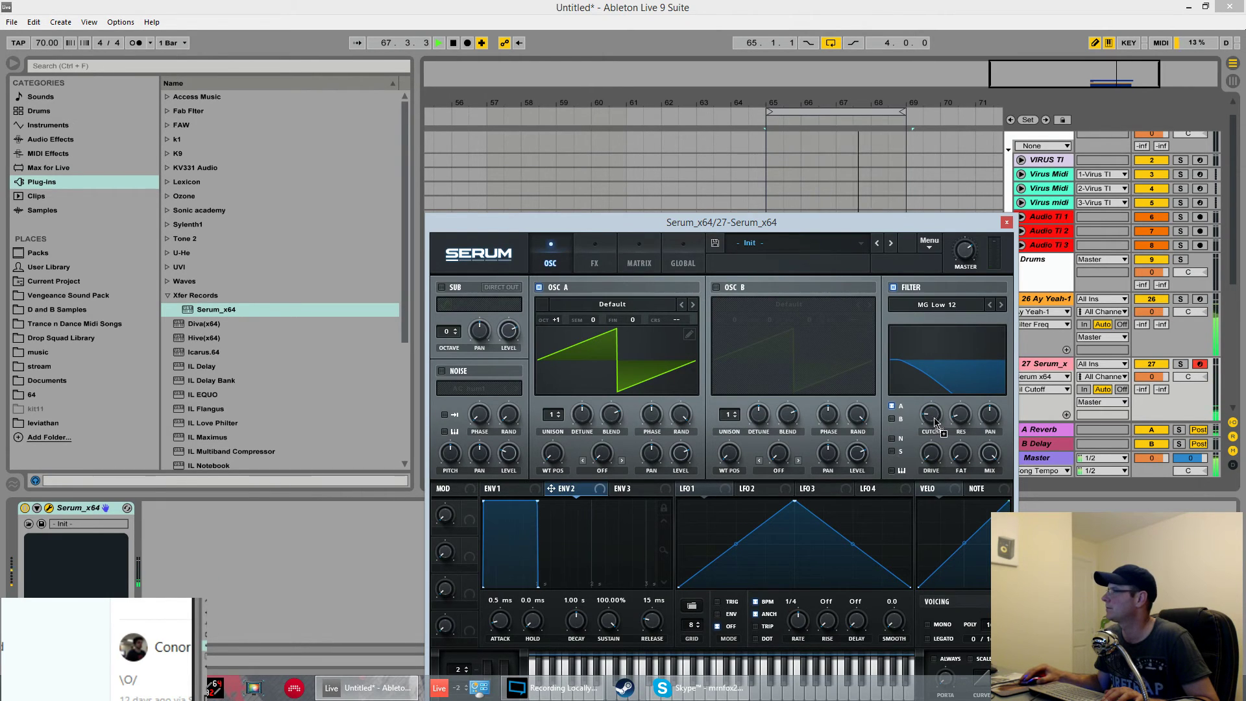
left_click_drag(924, 402, 921, 410)
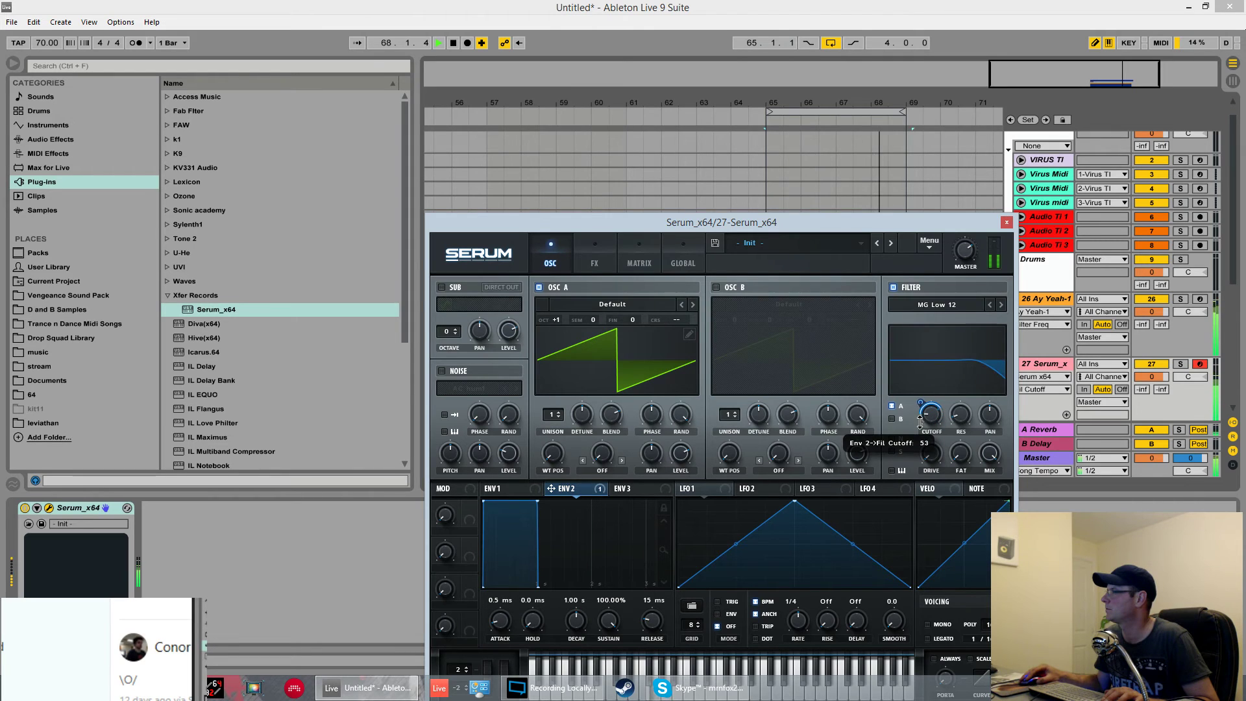
Tune oscillator A to +3 semitones and shape Env 2 with a decay of about 955 ms and 0% sustain
left_click_drag(595, 318, 598, 311)
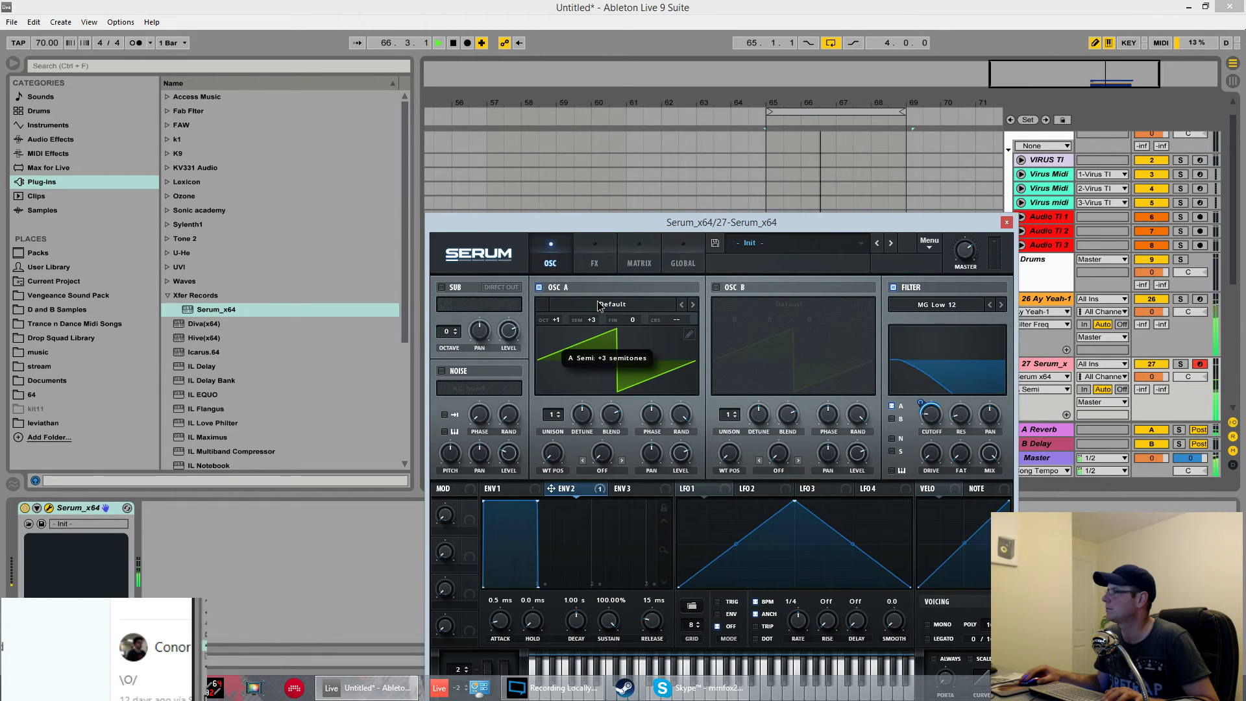
left_click_drag(597, 311, 599, 305)
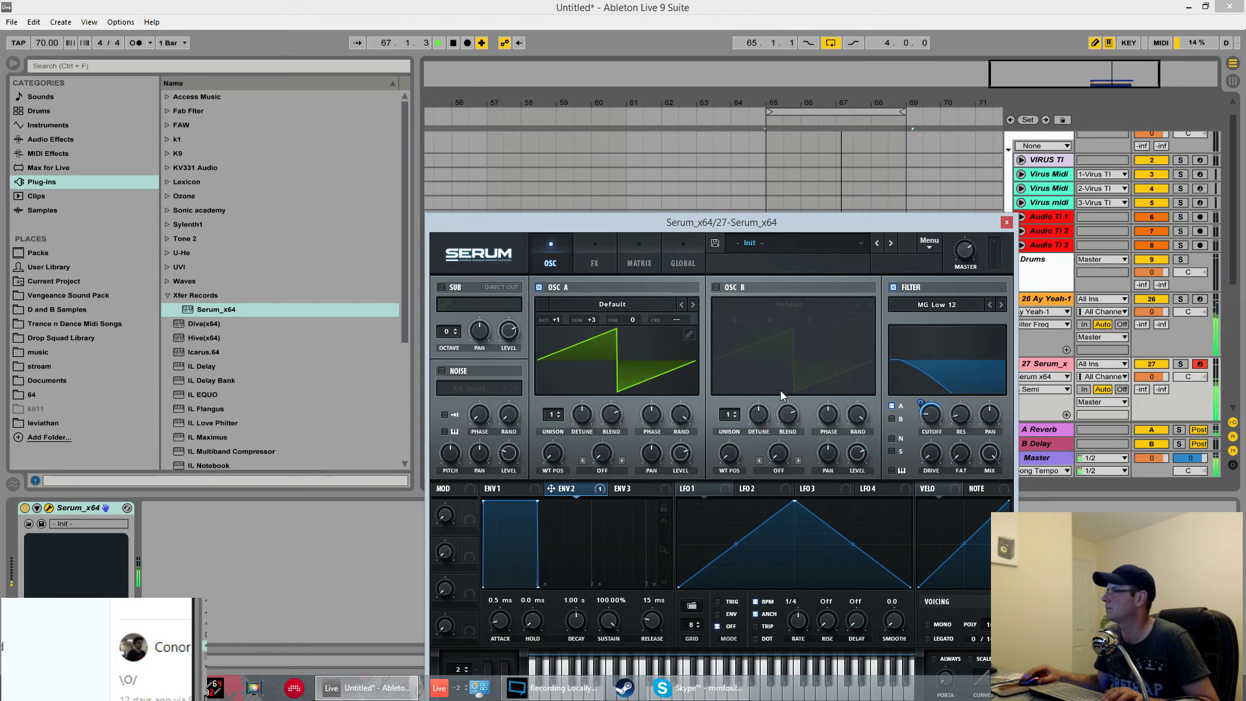
left_click(930, 425)
left_click_drag(539, 502, 535, 624)
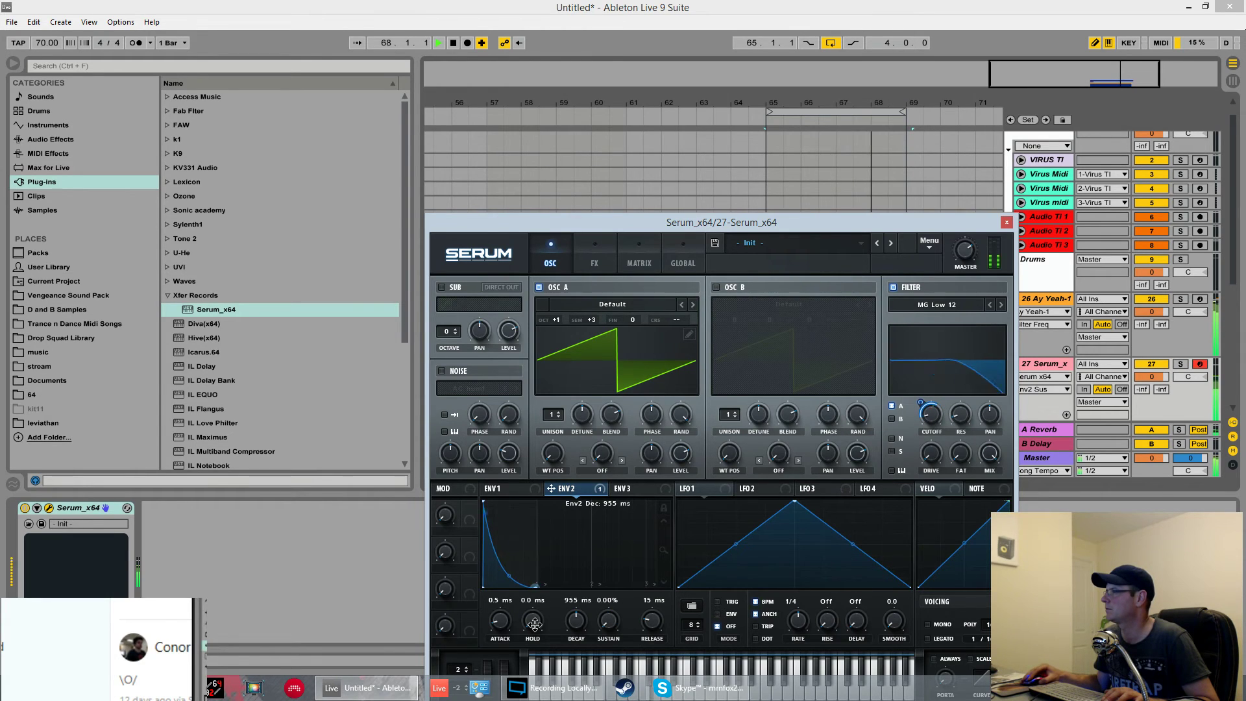
left_click(970, 247)
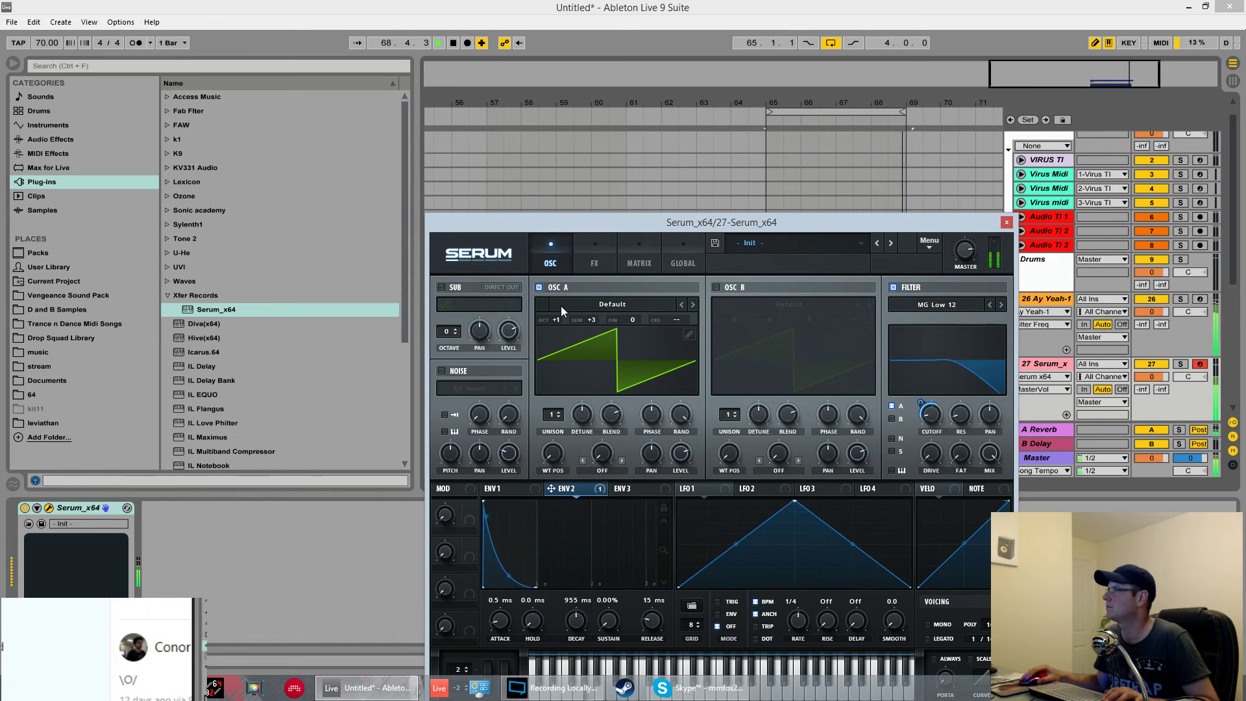
Enable oscillator B at +2 octaves and +3 semitones, route it through the filter, and steepen Env 2's decay curve
left_click(717, 287)
left_click_drag(727, 314, 738, 290)
left_click(892, 419)
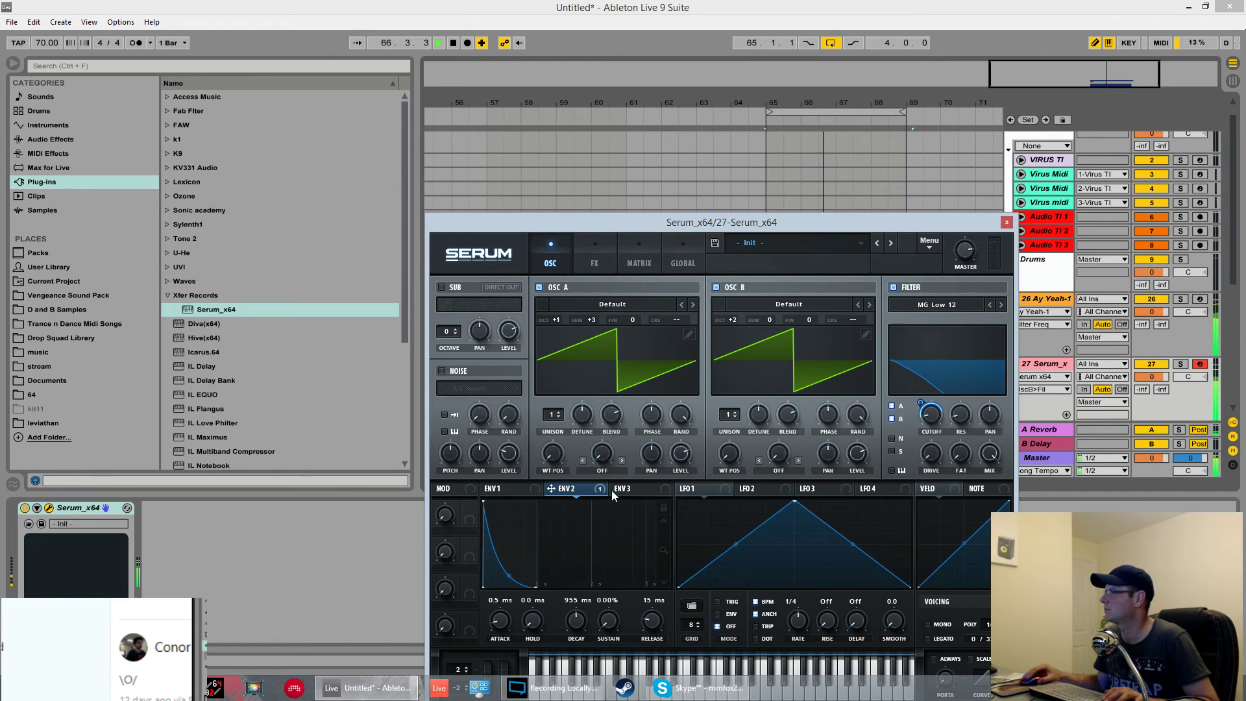
left_click_drag(507, 577, 505, 588)
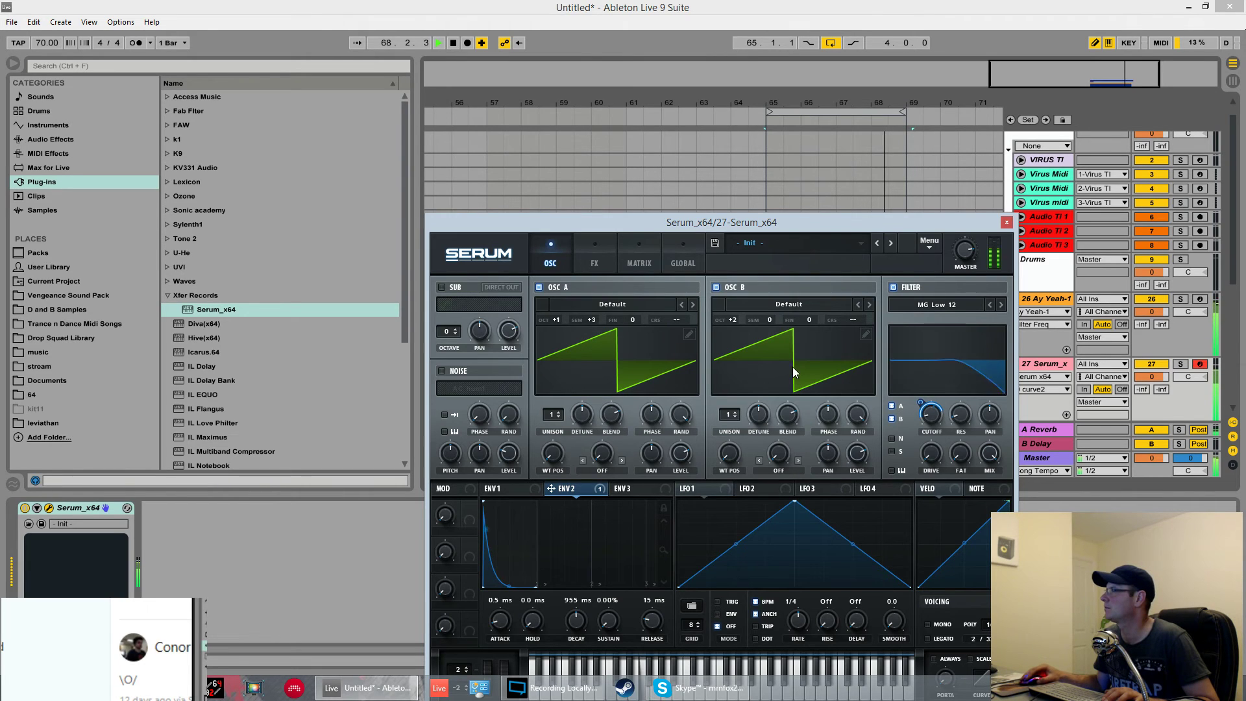
left_click_drag(769, 320, 773, 306)
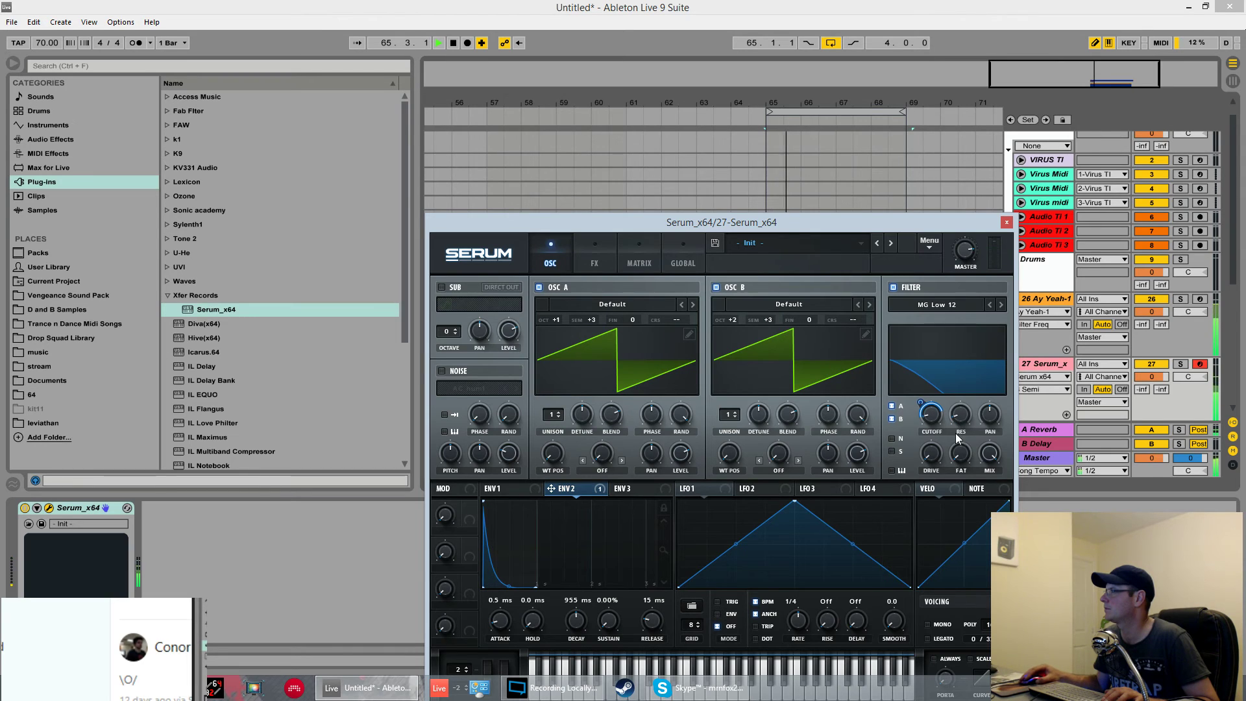
Increase the filter's drive and set its fat to 26%, adjust the master volume, and shorten Env 2's decay to 341 ms
left_click_drag(933, 454, 935, 429)
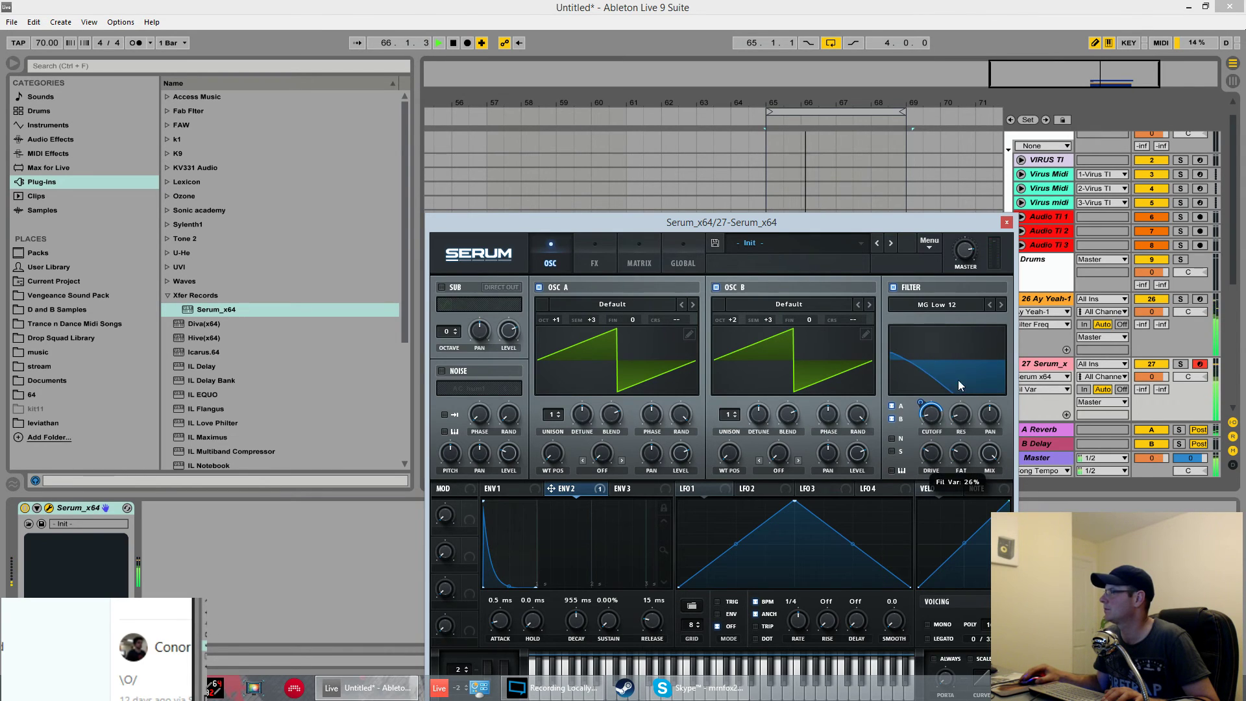
left_click(965, 271)
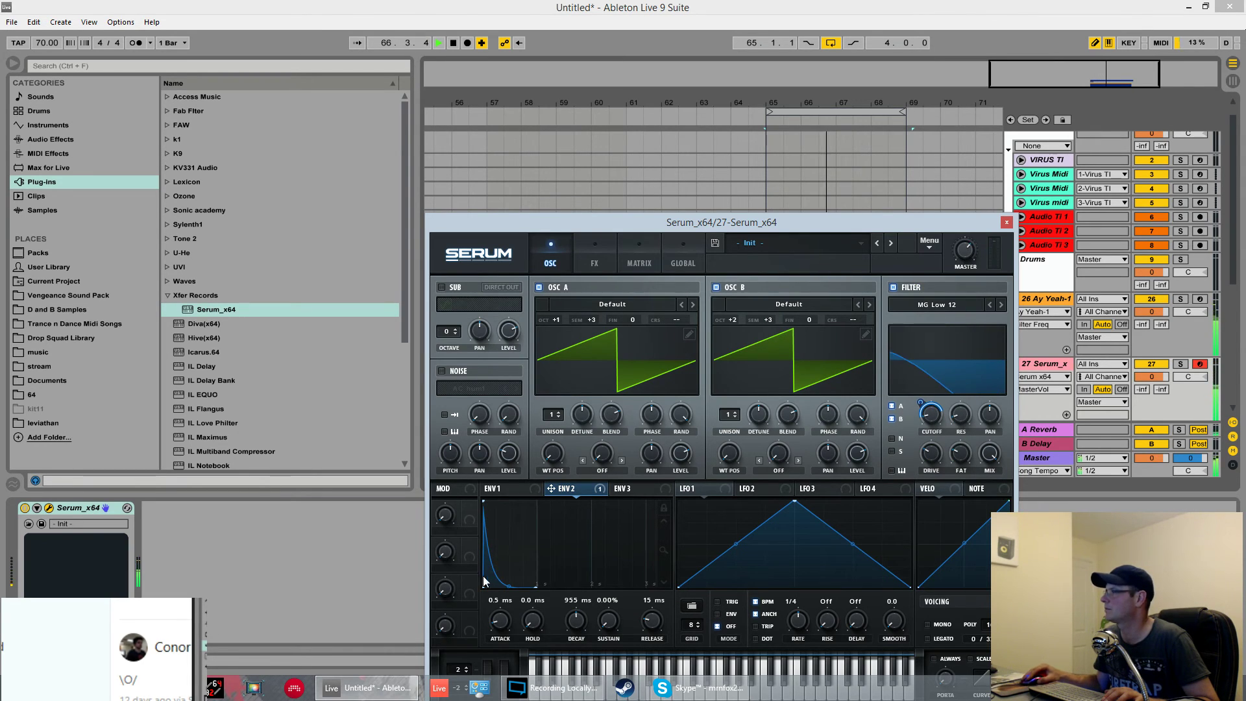
left_click_drag(577, 632, 575, 643)
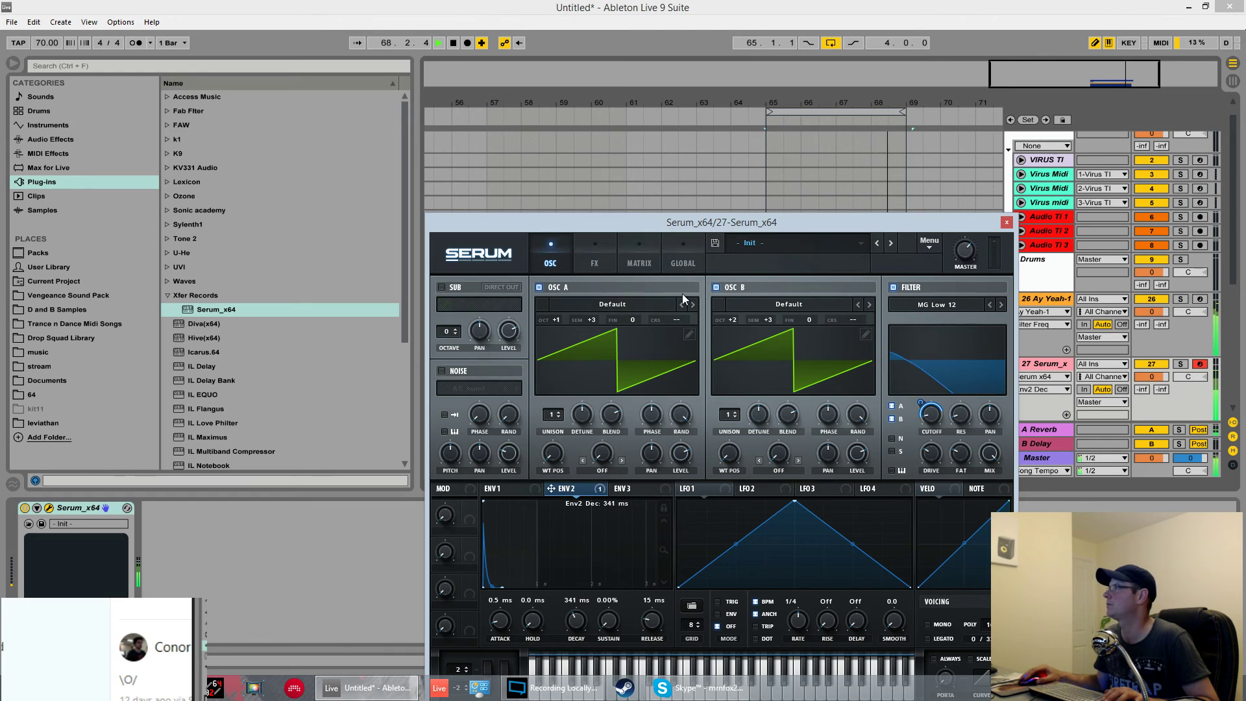
left_click_drag(943, 227, 847, 584)
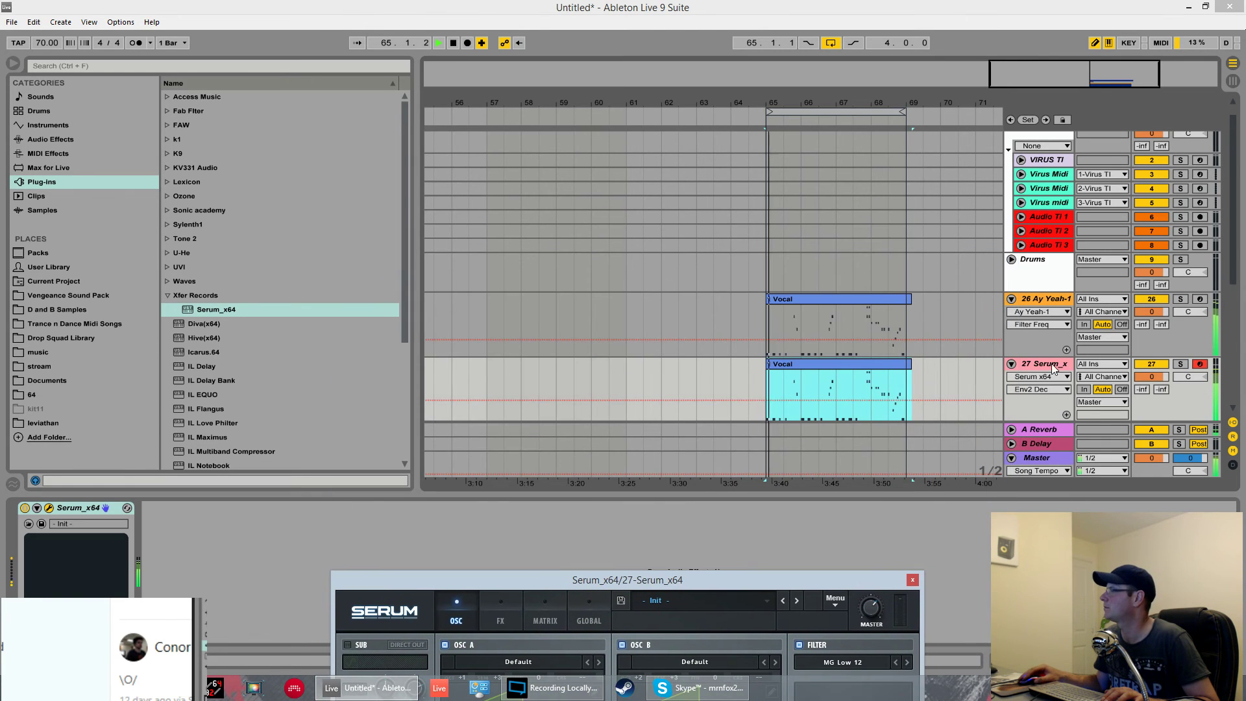
On the vocal track, group Ping Pong Delay into an audio effect rack and move Compressor, Convolution Reverb and EQ Eight into it
left_click(1052, 364)
double_click(1053, 300)
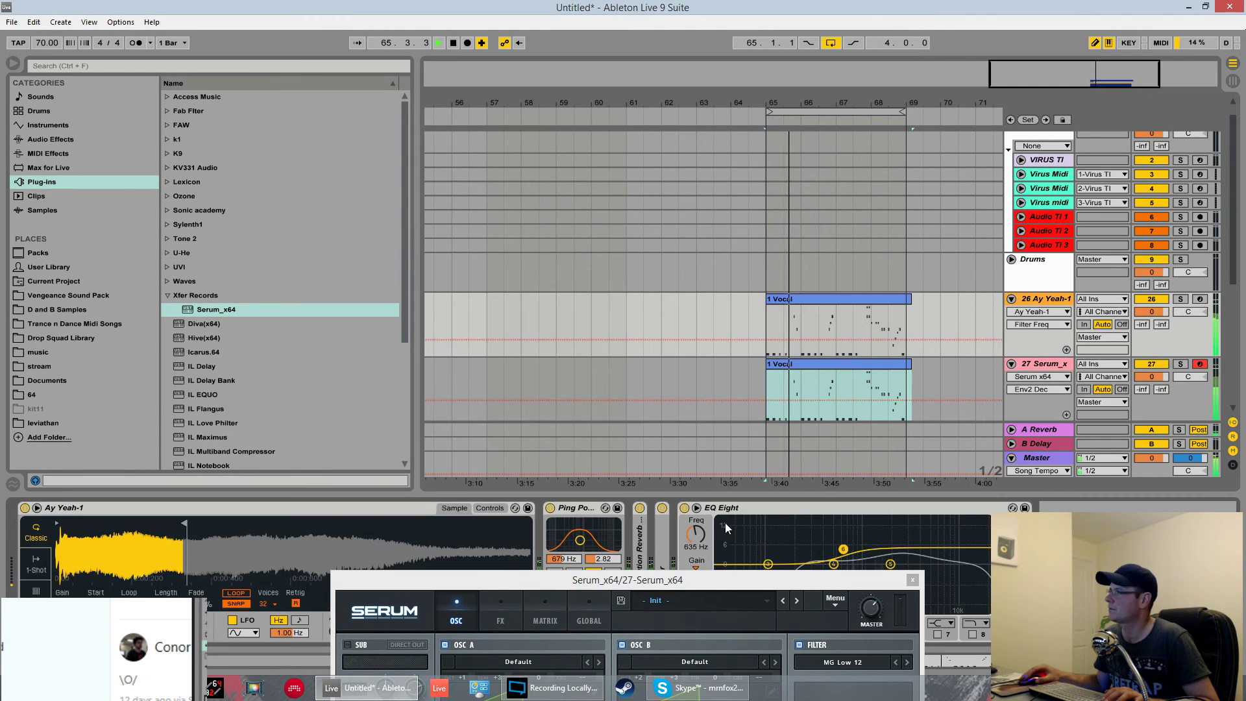
left_click(723, 580)
left_click_drag(722, 575, 749, 666)
key("space")
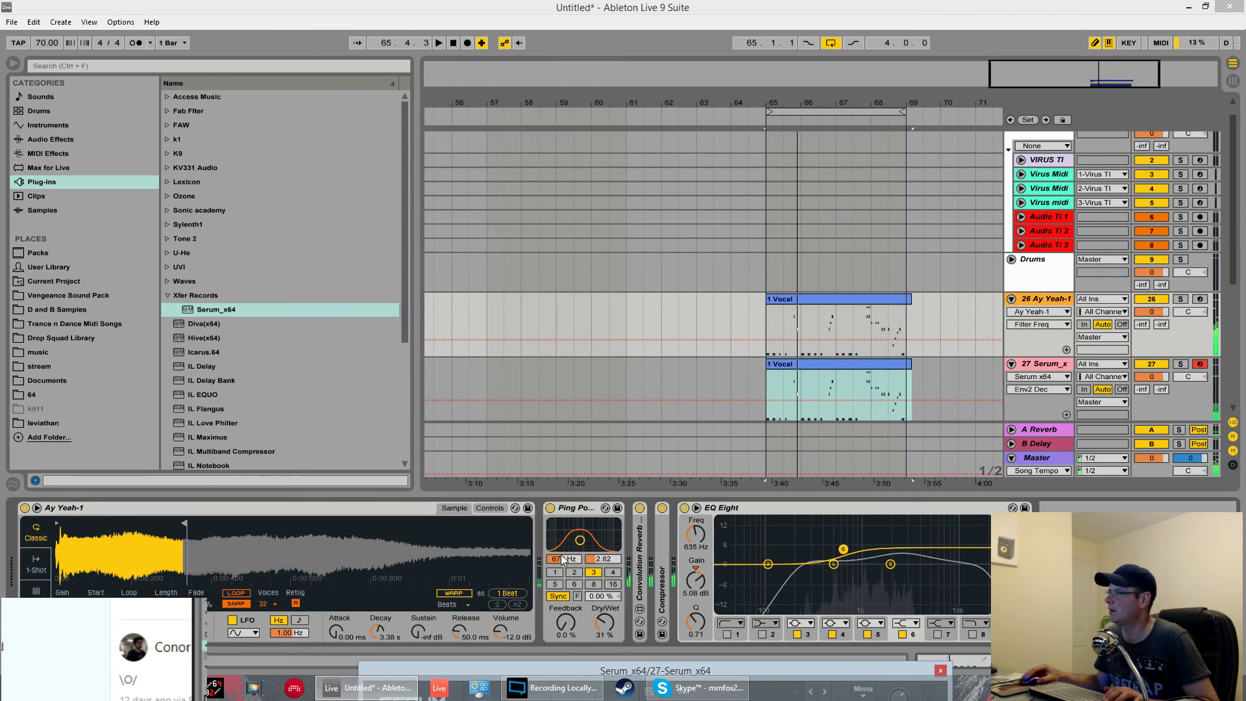
left_click(580, 510)
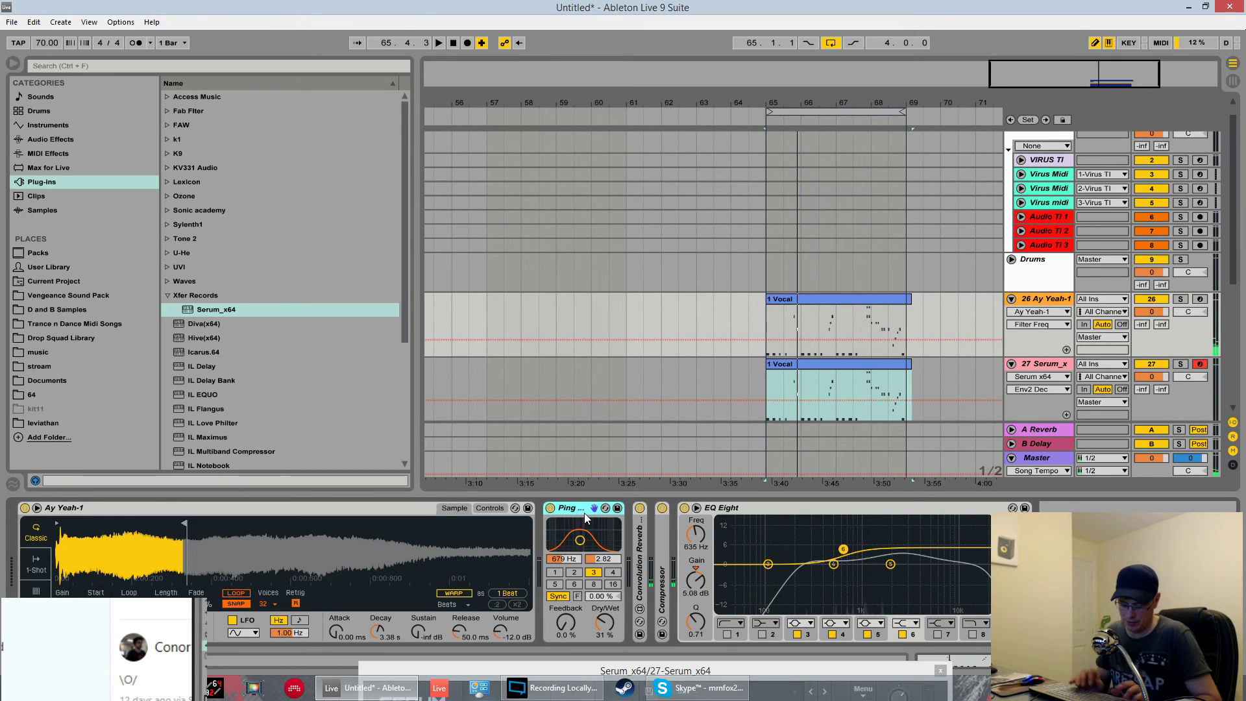
key("ctrl+g")
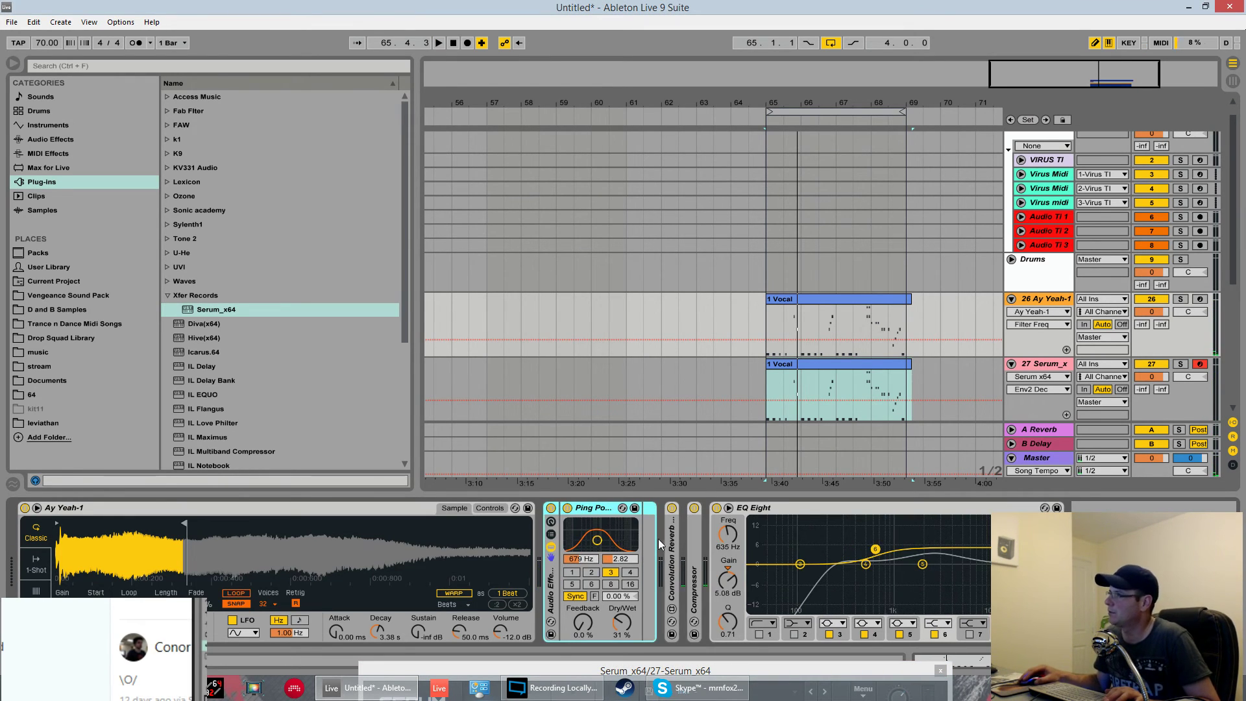
left_click(674, 563)
mouse_move(673, 567)
left_mouse_down()
mouse_move(643, 577)
mouse_move(671, 575)
left_mouse_up()
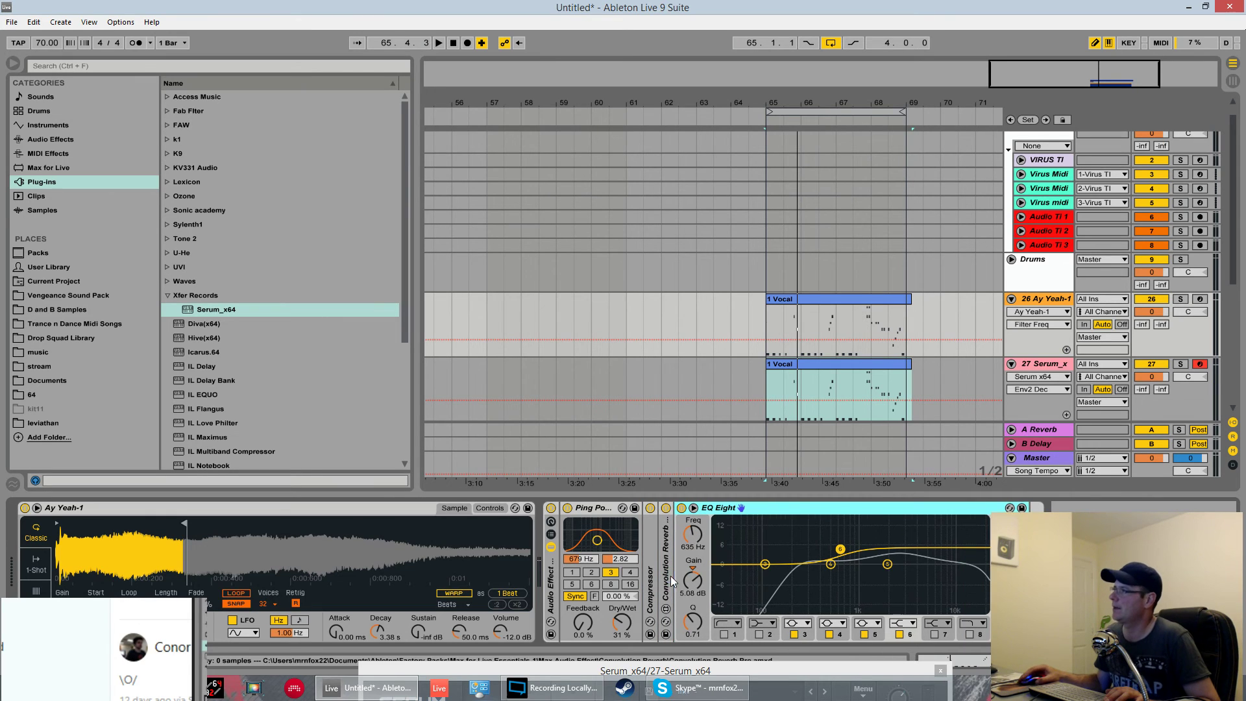
Copy the vocal track's audio effect rack and paste it after Serum on the Serum track
right_click(555, 571)
left_click(583, 428)
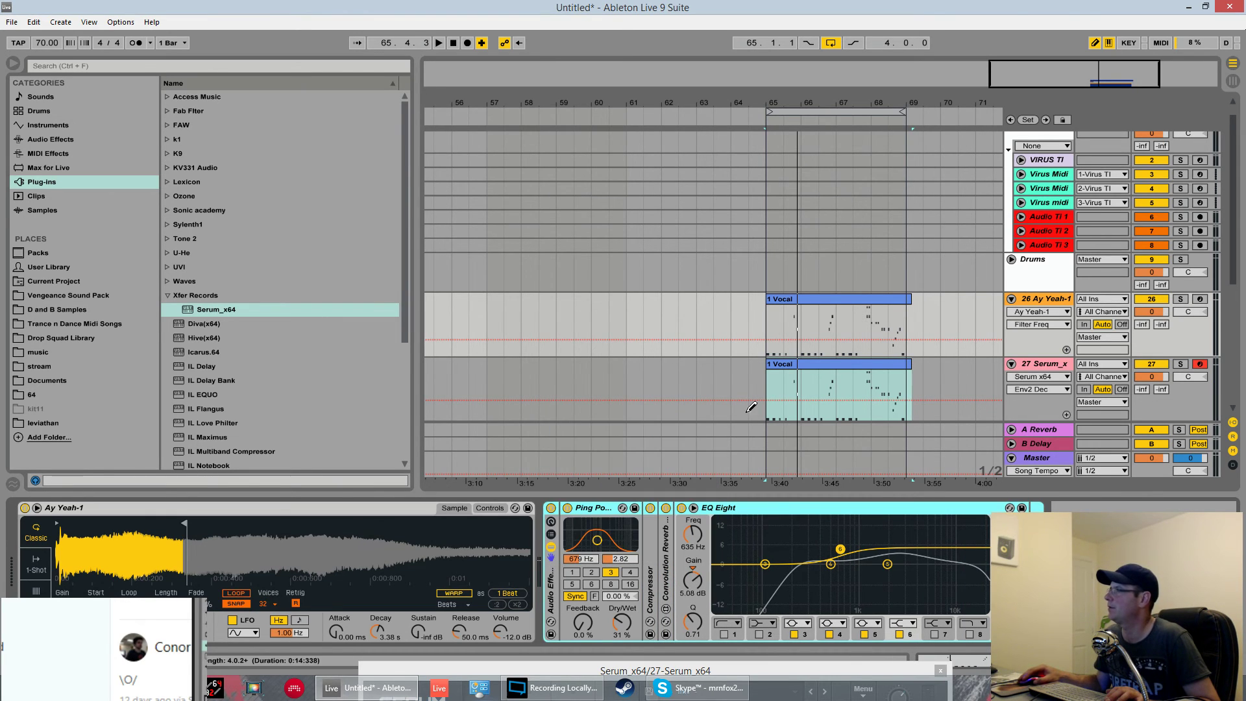
left_click(1035, 374)
right_click(657, 538)
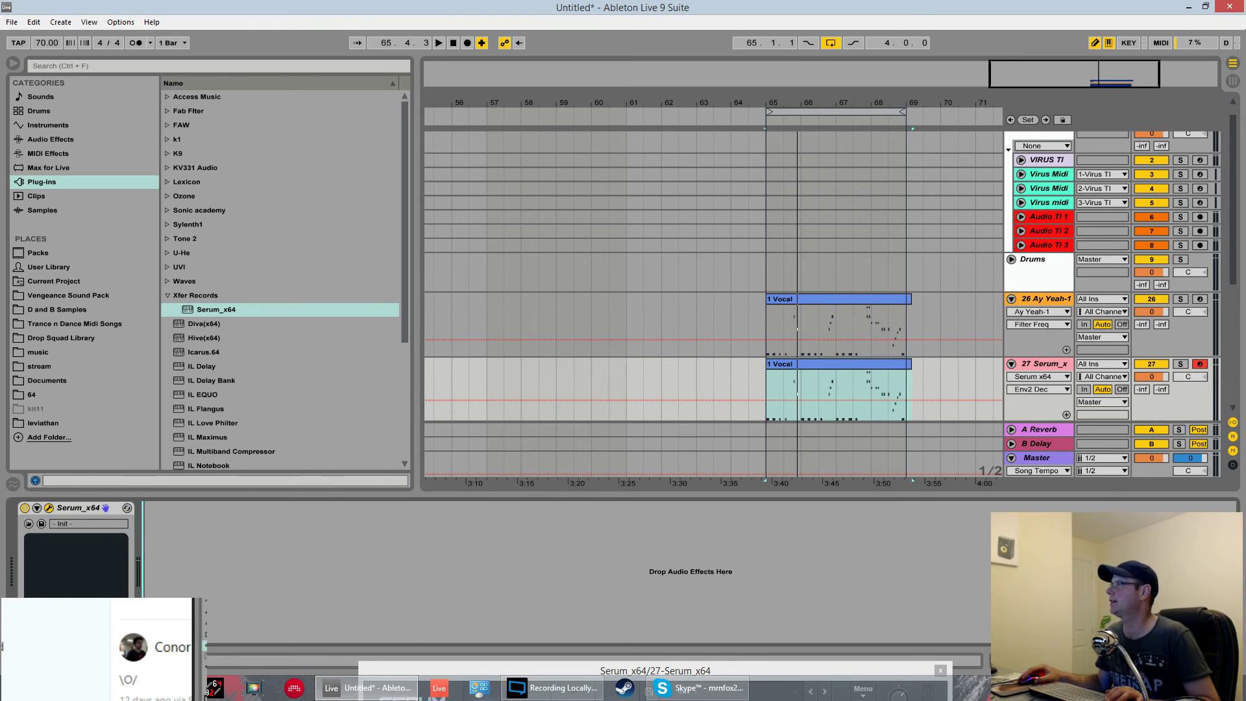
key("ctrl+v")
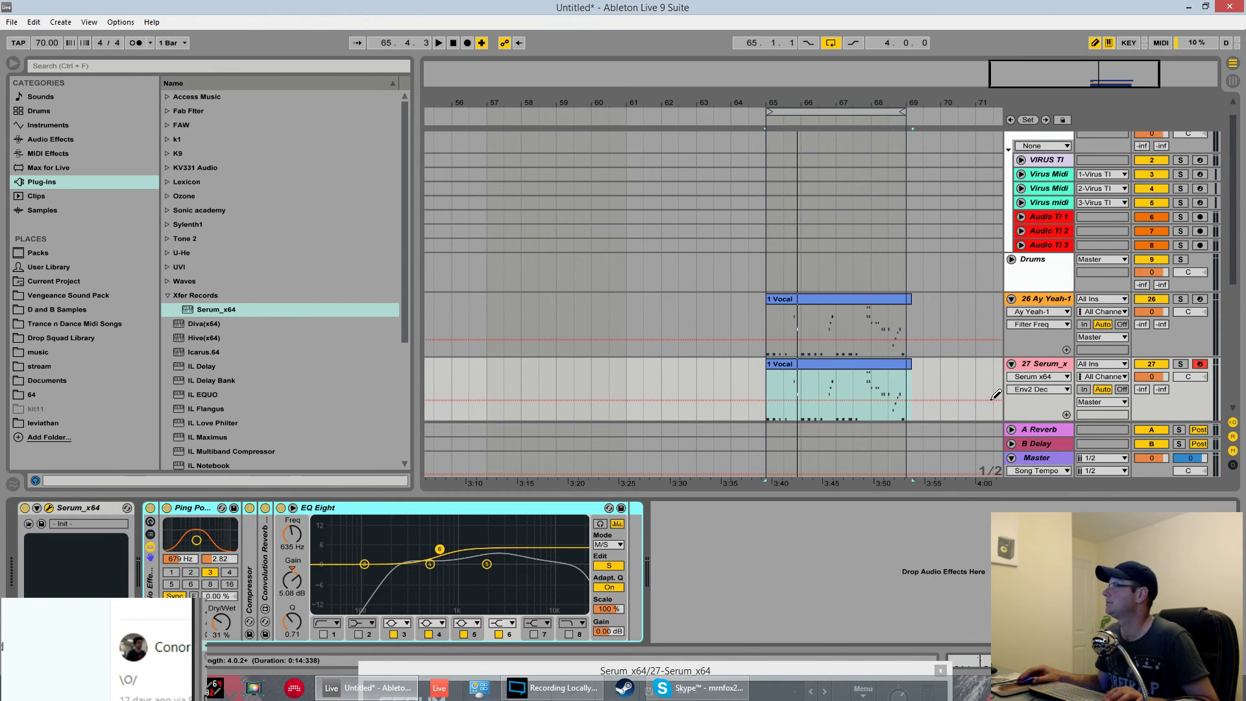
Play the loop, reopen Serum and tune oscillators A and B to +4 semitones each
key("space")
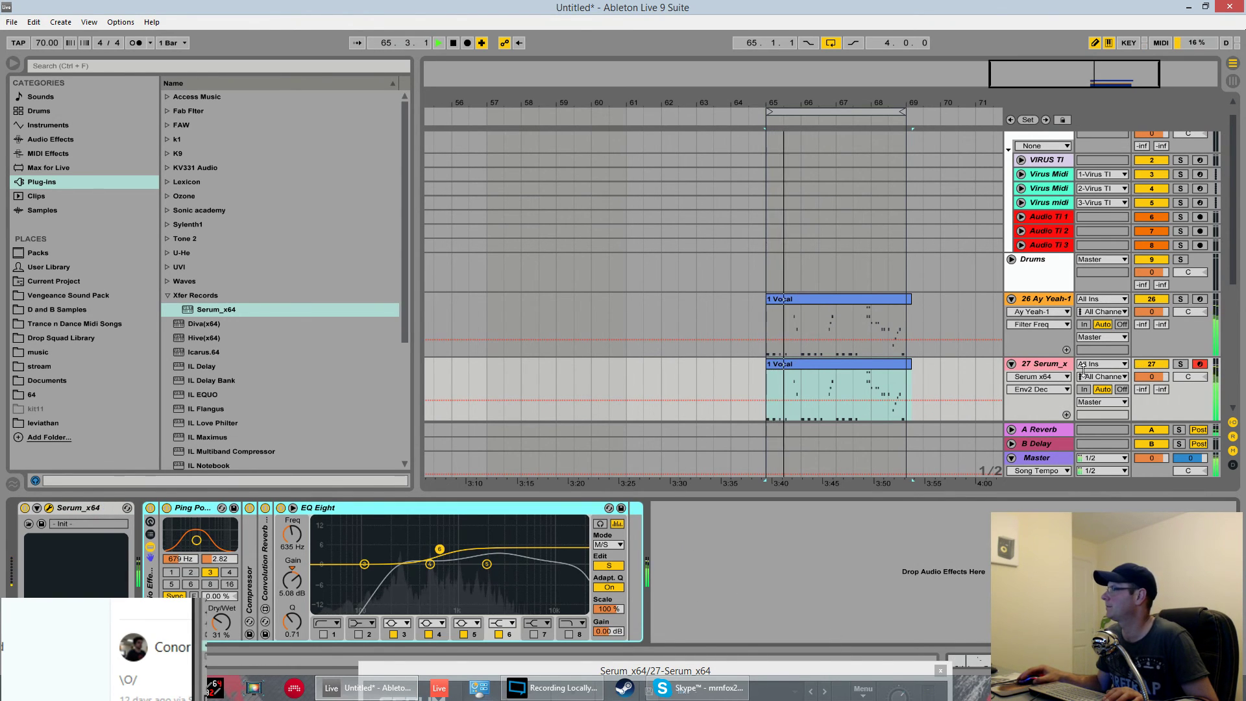
left_click(48, 508)
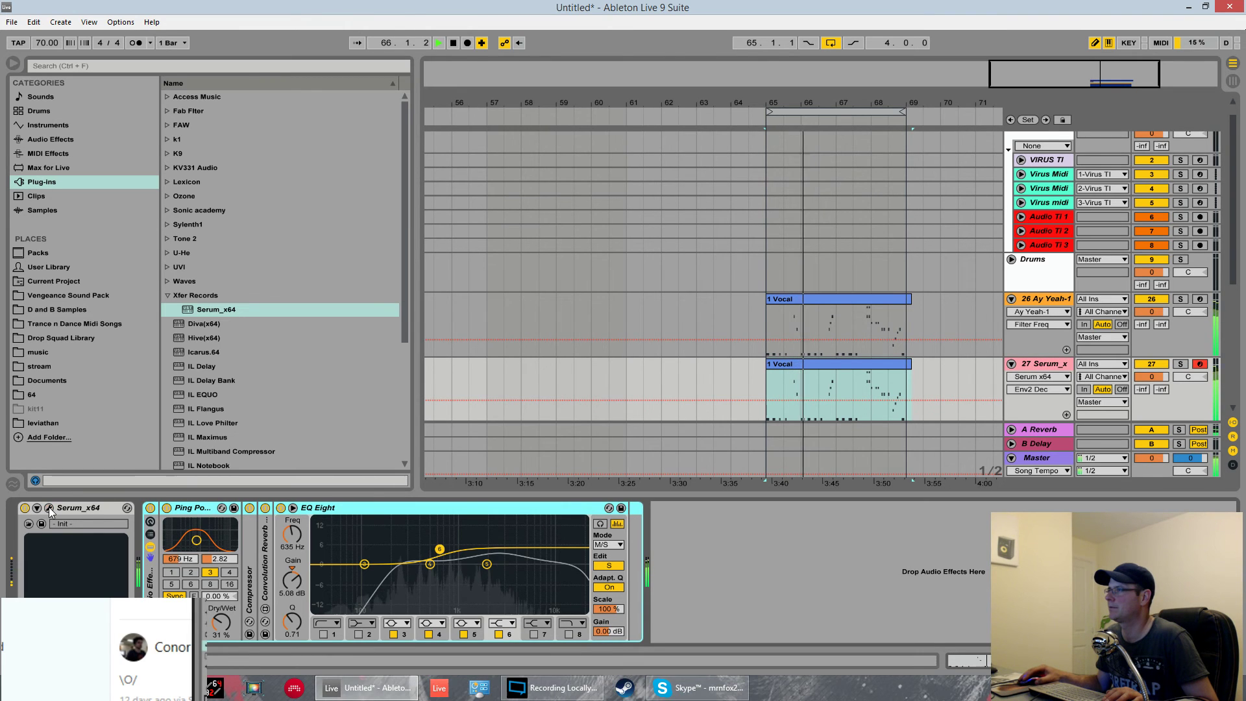
left_click(49, 507)
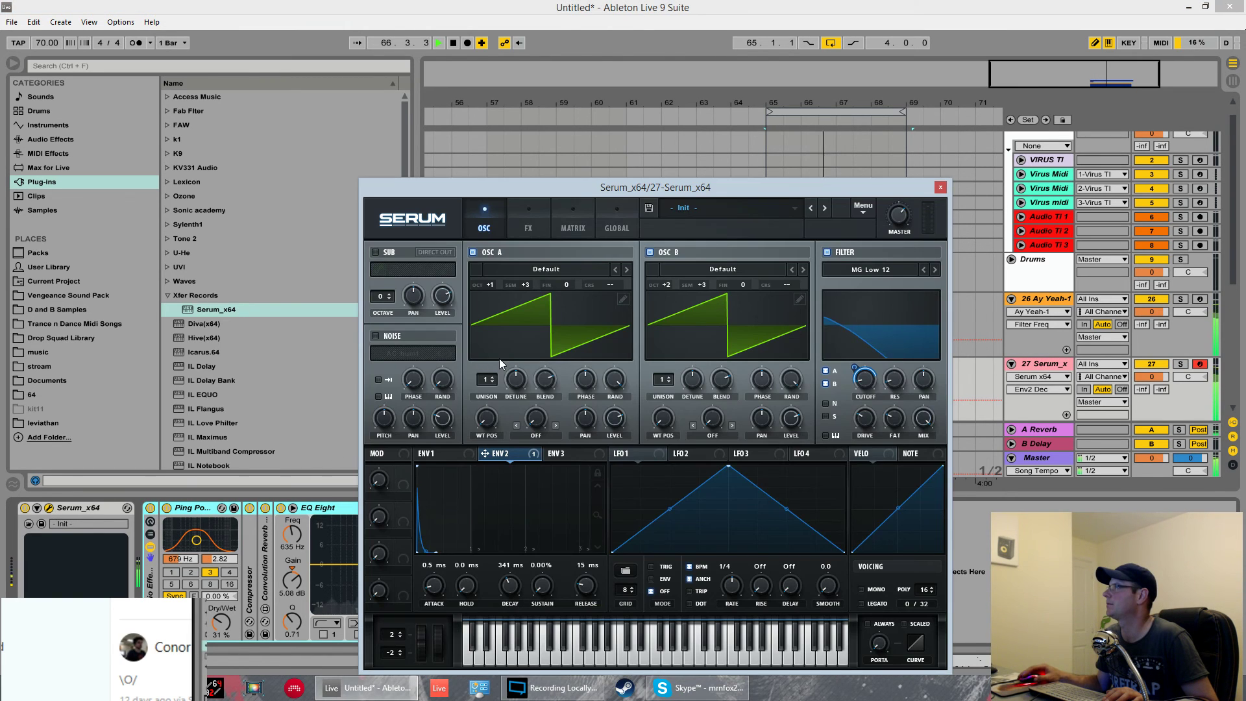
scroll(706, 282, "up", 1)
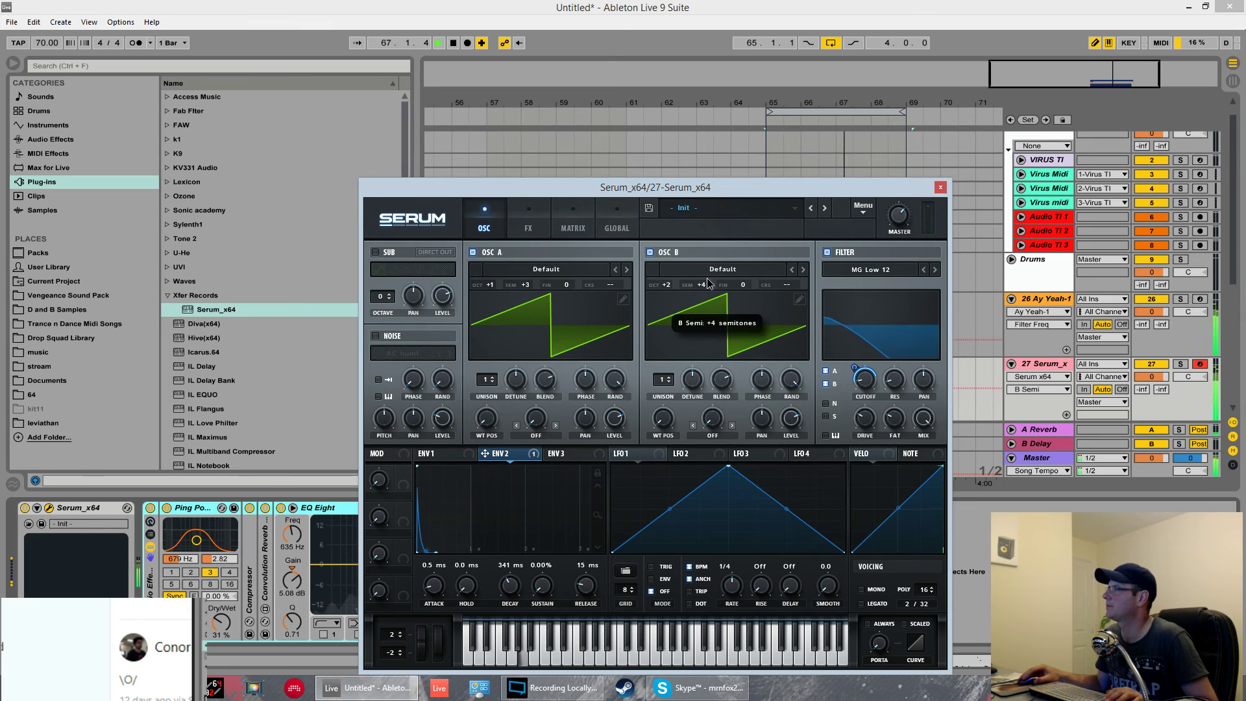
left_click(529, 287)
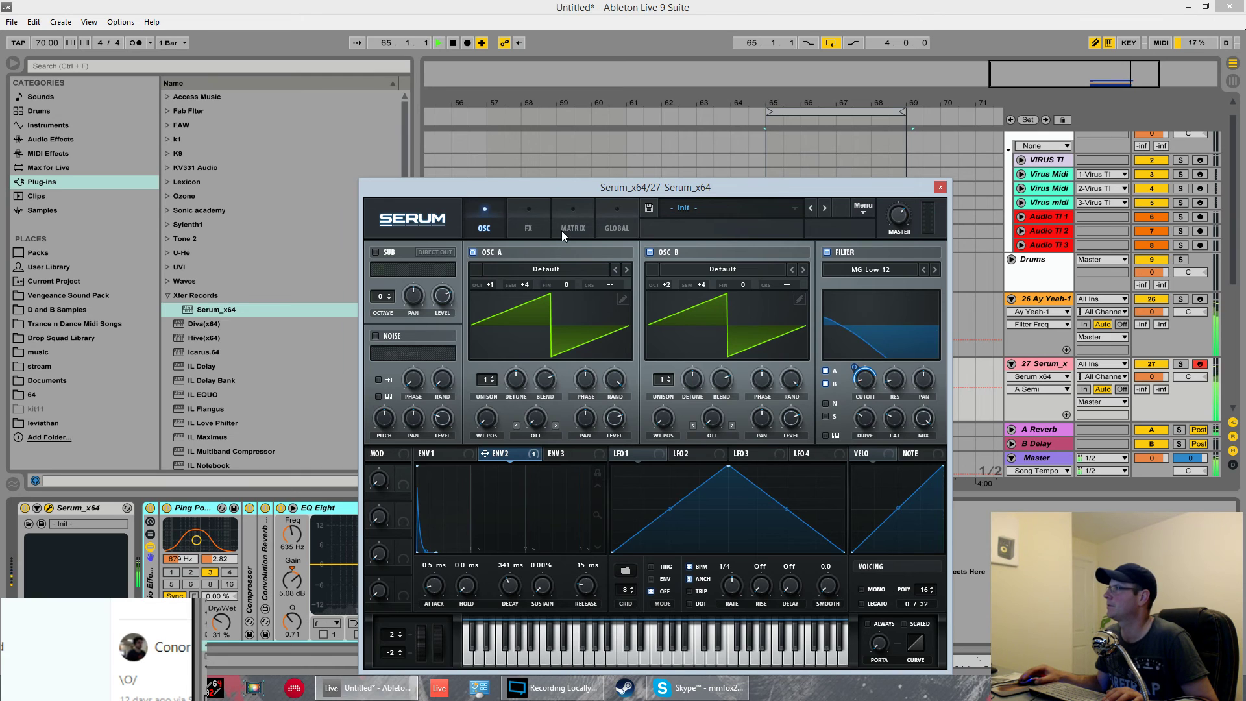
Enable Serum's Hyper/Dimension effect with the dimension mix at 63%, and stop playback
left_click(529, 228)
left_click(408, 255)
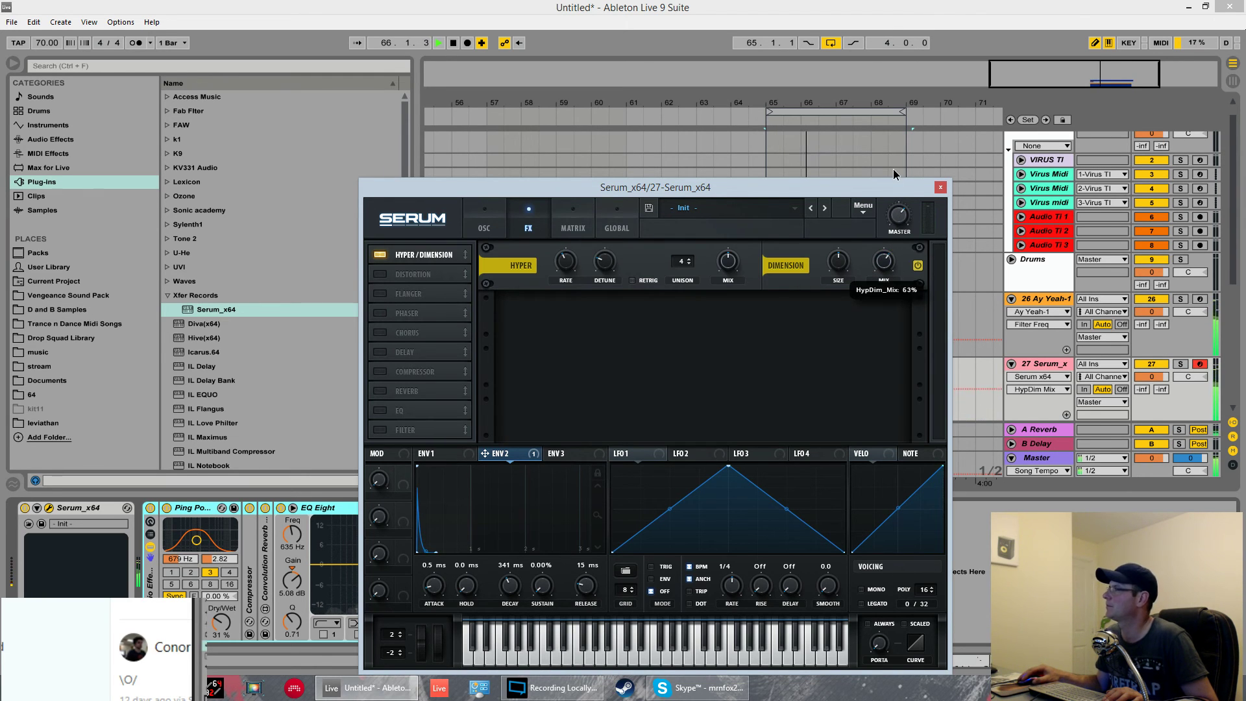
key("space")
Modulate the coarse pitch of oscillators A and B from Env 3, setting oscillator A's amount to 11 and lowering oscillator B's similarly
left_click(483, 227)
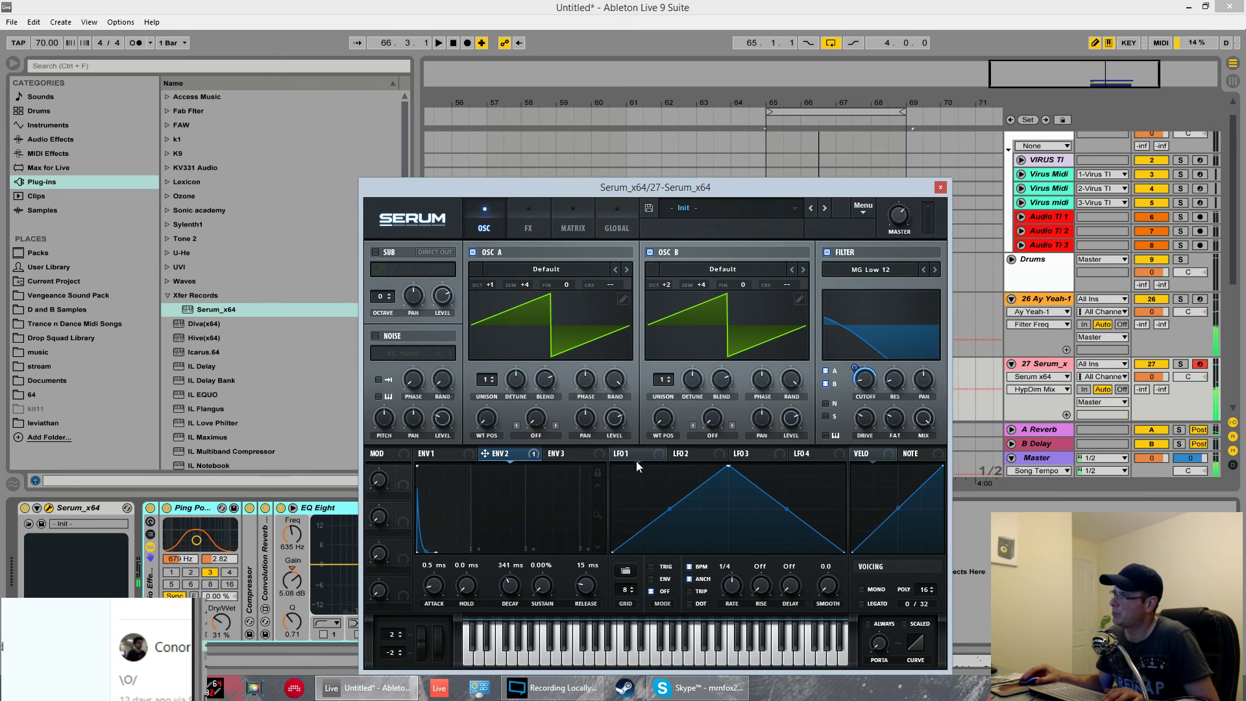
left_click(558, 454)
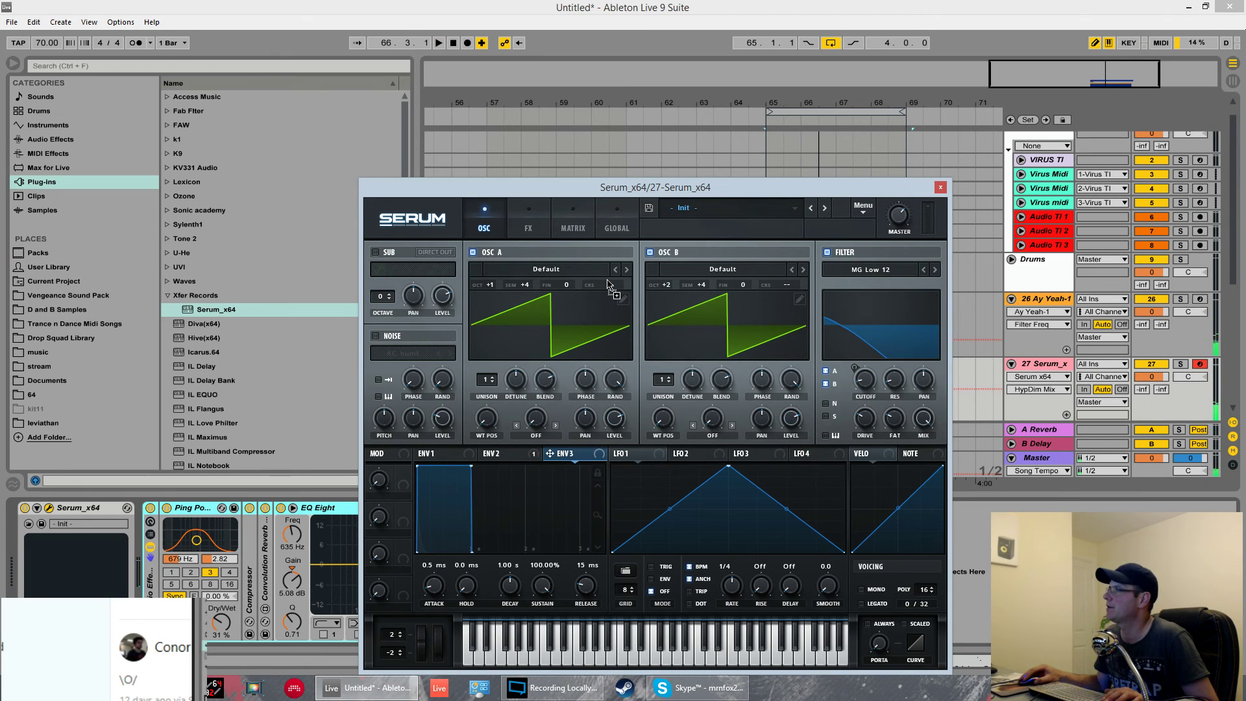
left_click(529, 224)
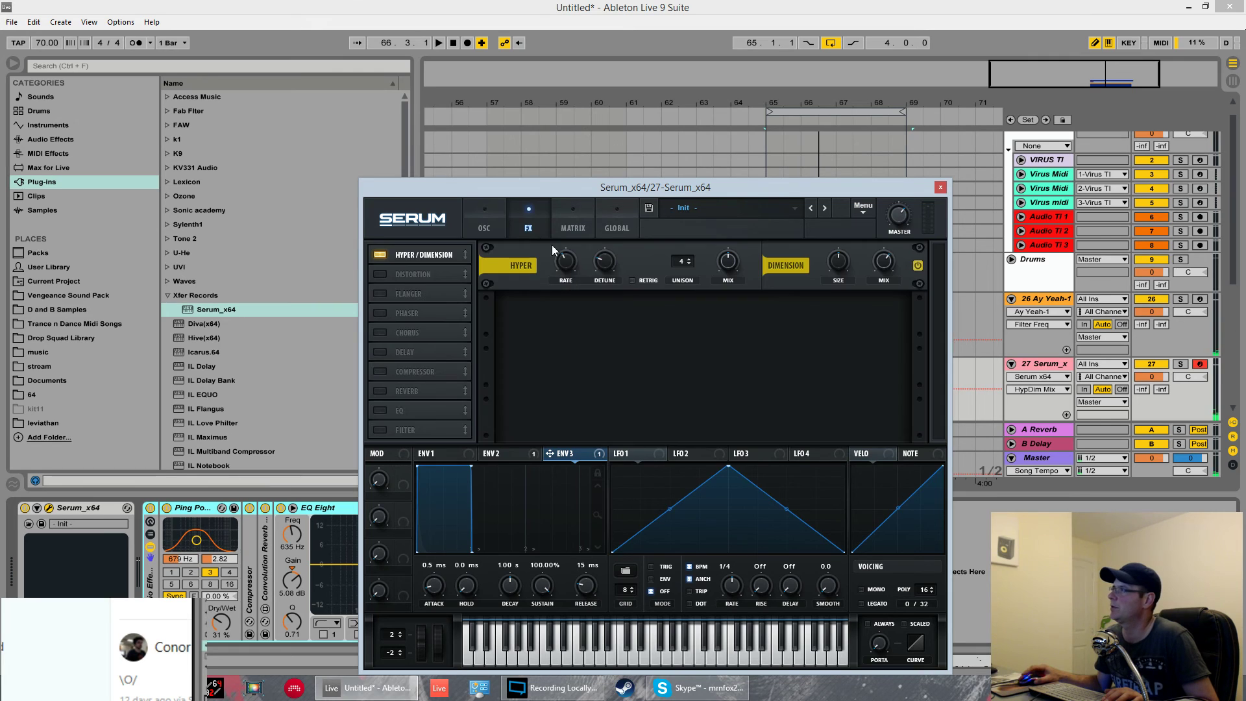
left_click(573, 225)
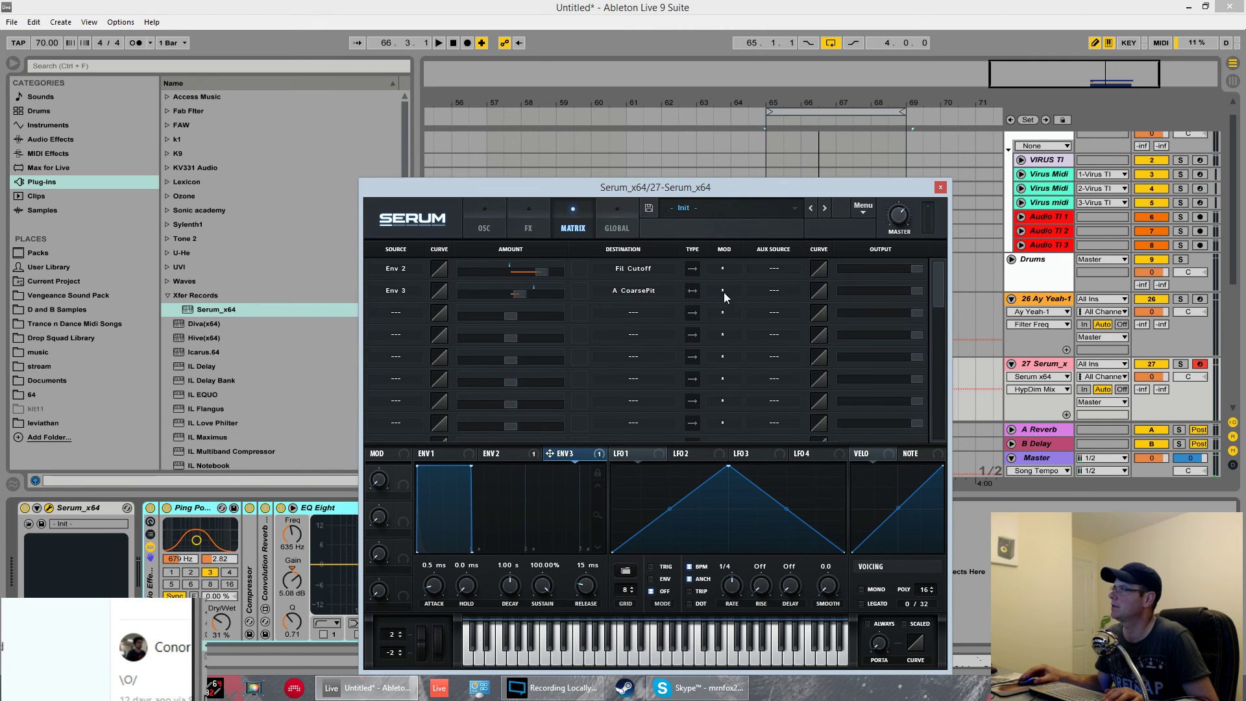
left_click(531, 228)
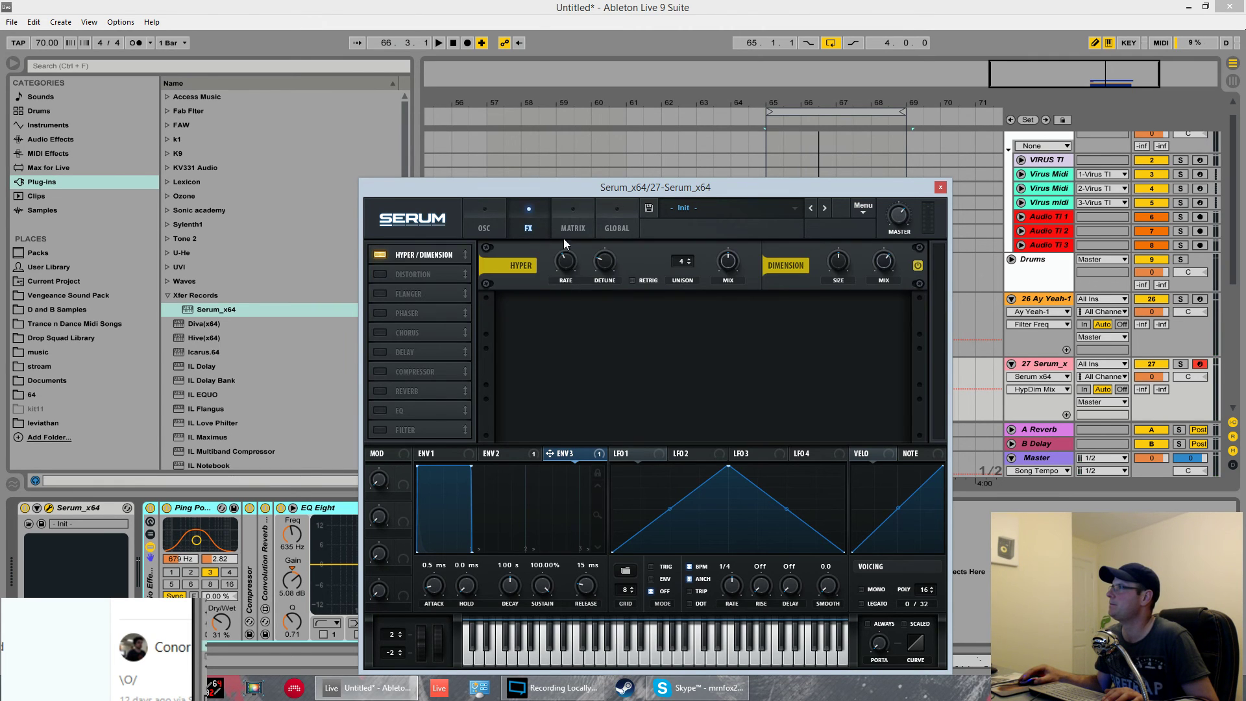
left_click(564, 235)
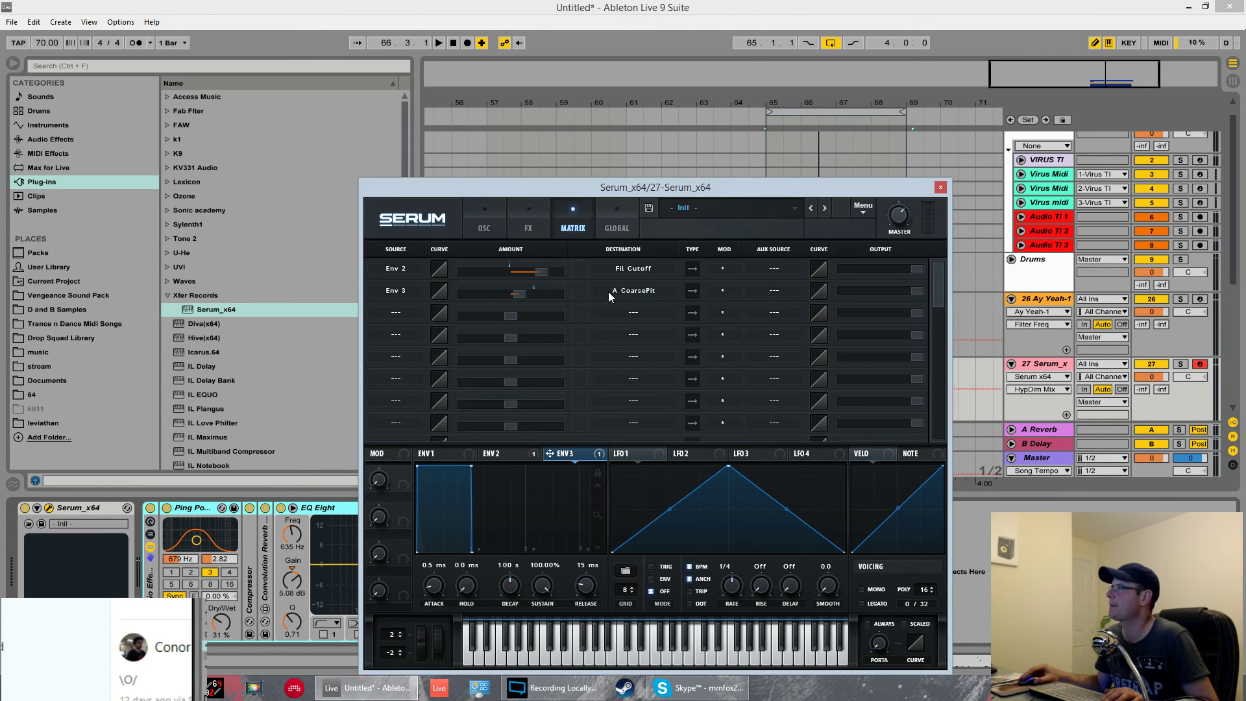
left_click(489, 230)
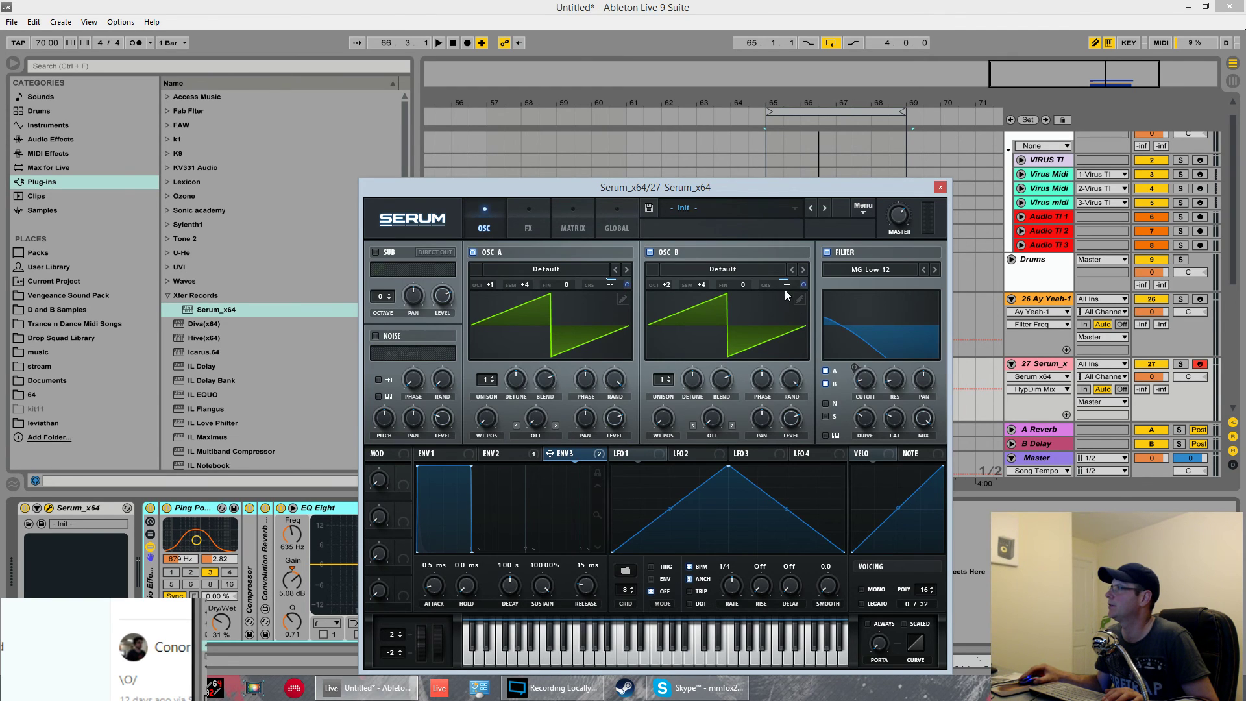
left_click(580, 233)
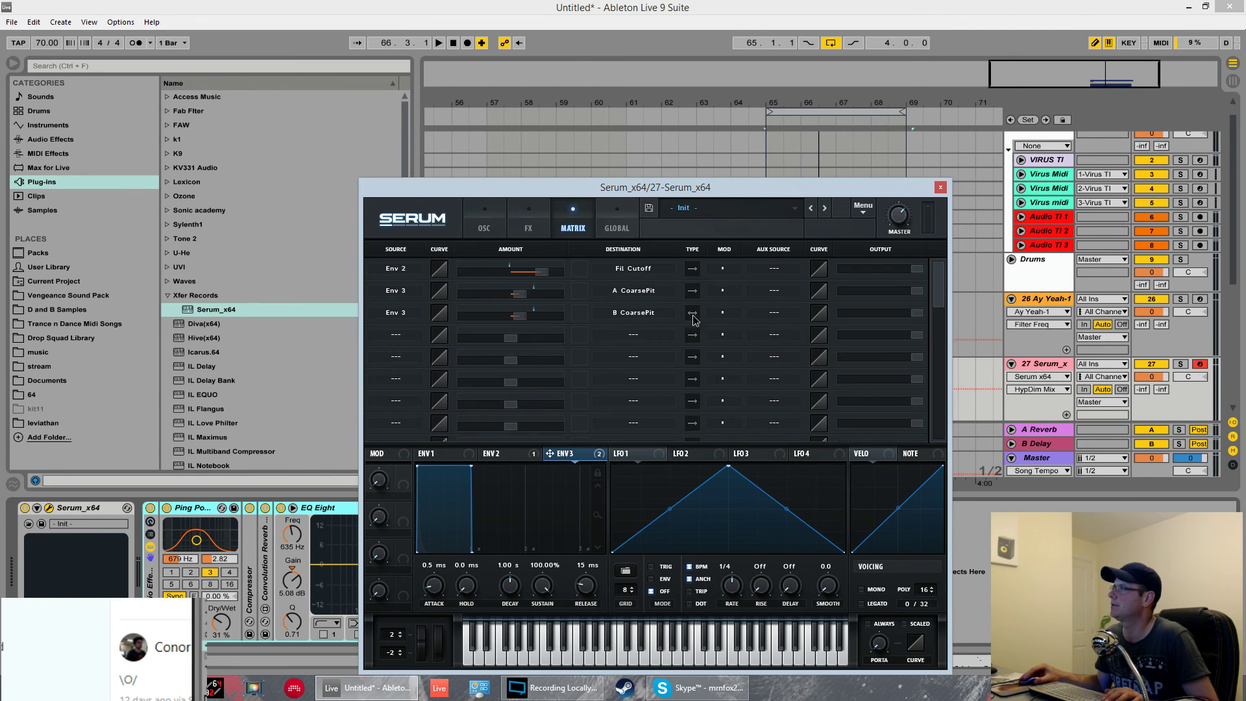
left_click_drag(529, 313, 526, 296)
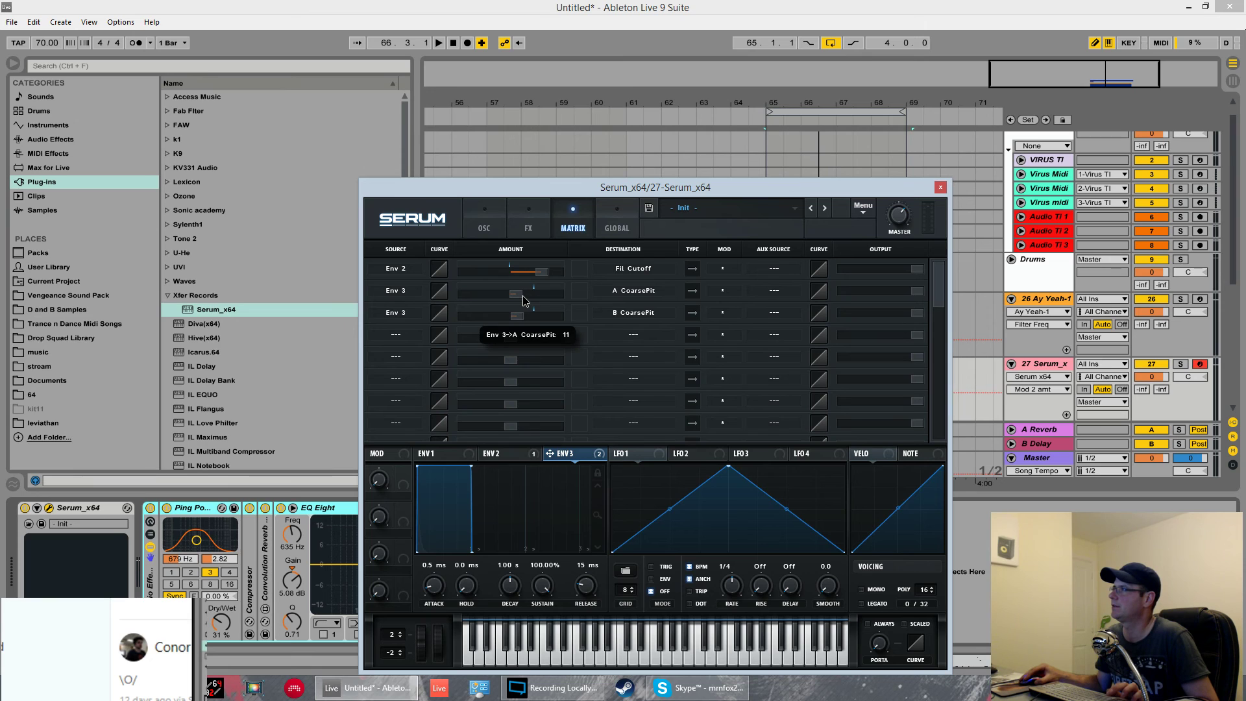
Shape Env 3 with 0% sustain and a 5.2 ms decay while auditioning the soloed Serum track
key("space")
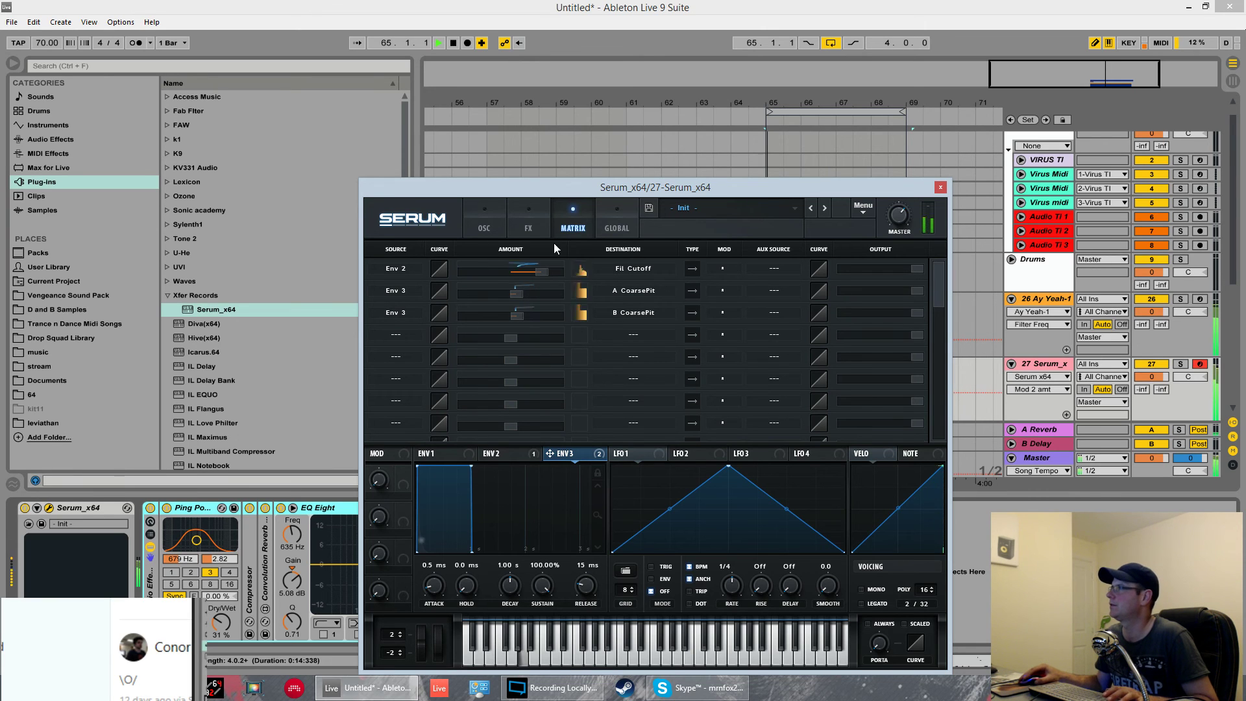
left_click(497, 231)
left_click_drag(474, 469, 434, 550)
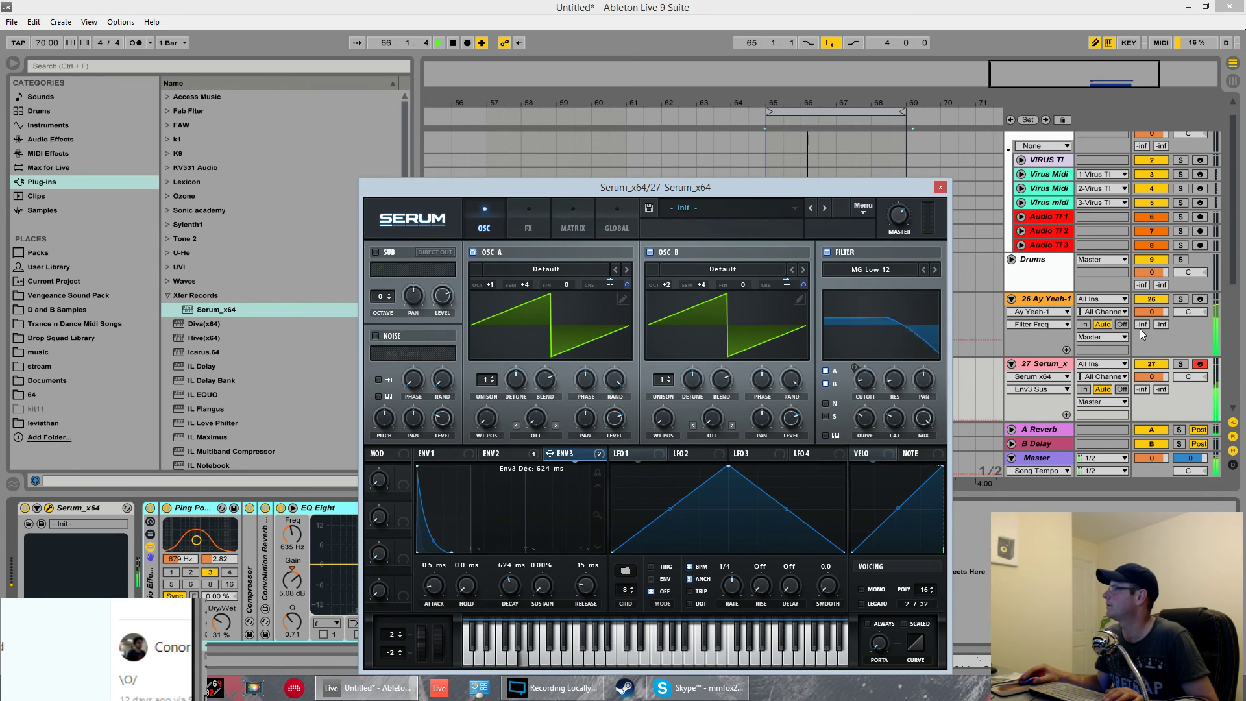
left_click(1180, 364)
left_click_drag(522, 584, 501, 601)
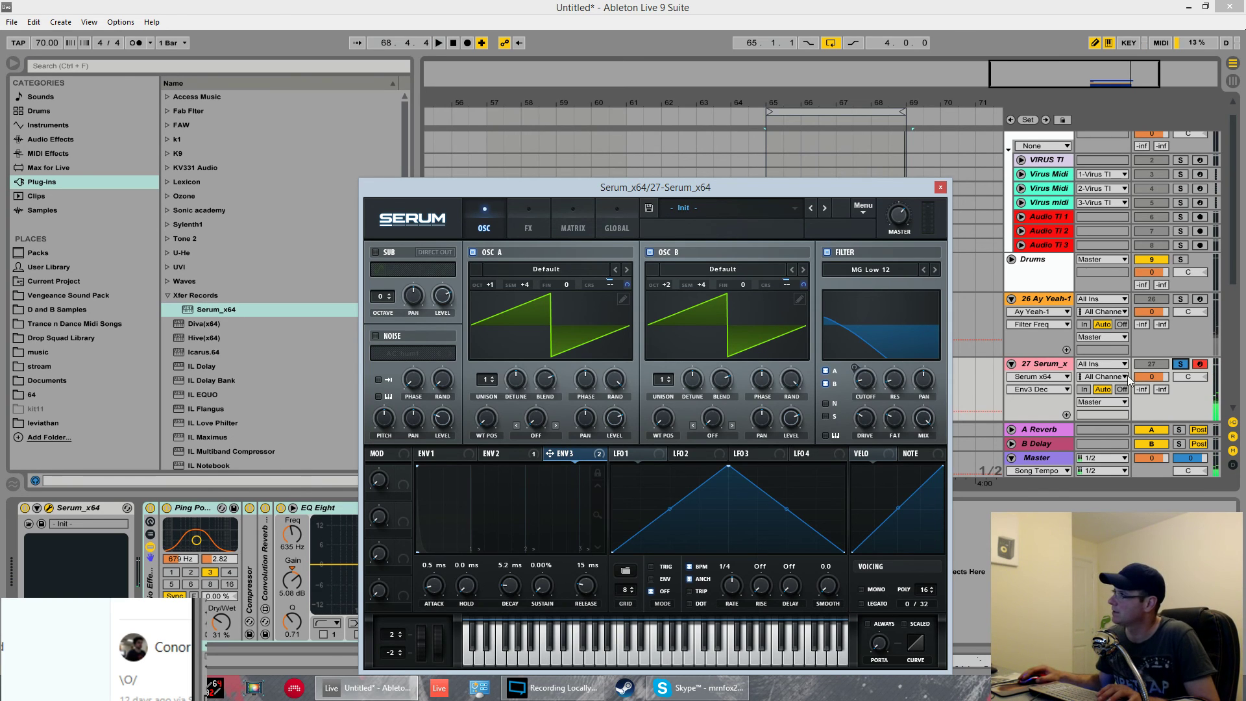
Solo the vocal track alongside Serum, play both layers together and close the Serum window
left_click(1185, 377)
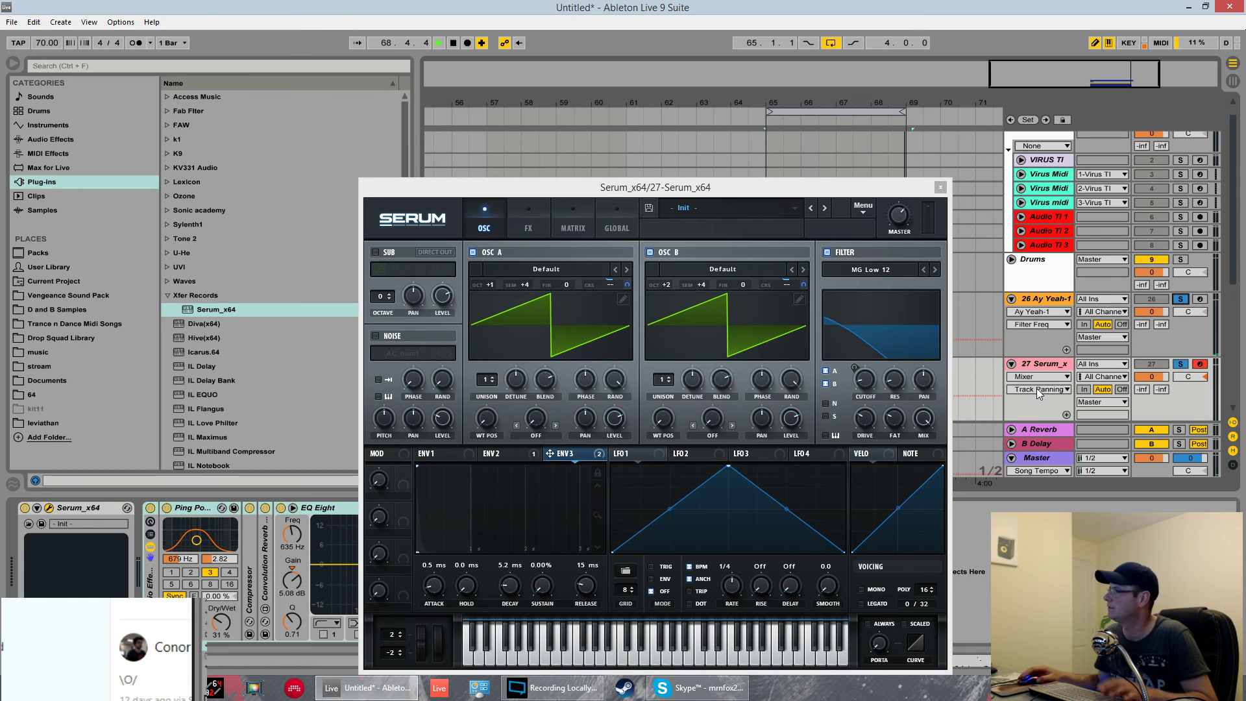
key("space")
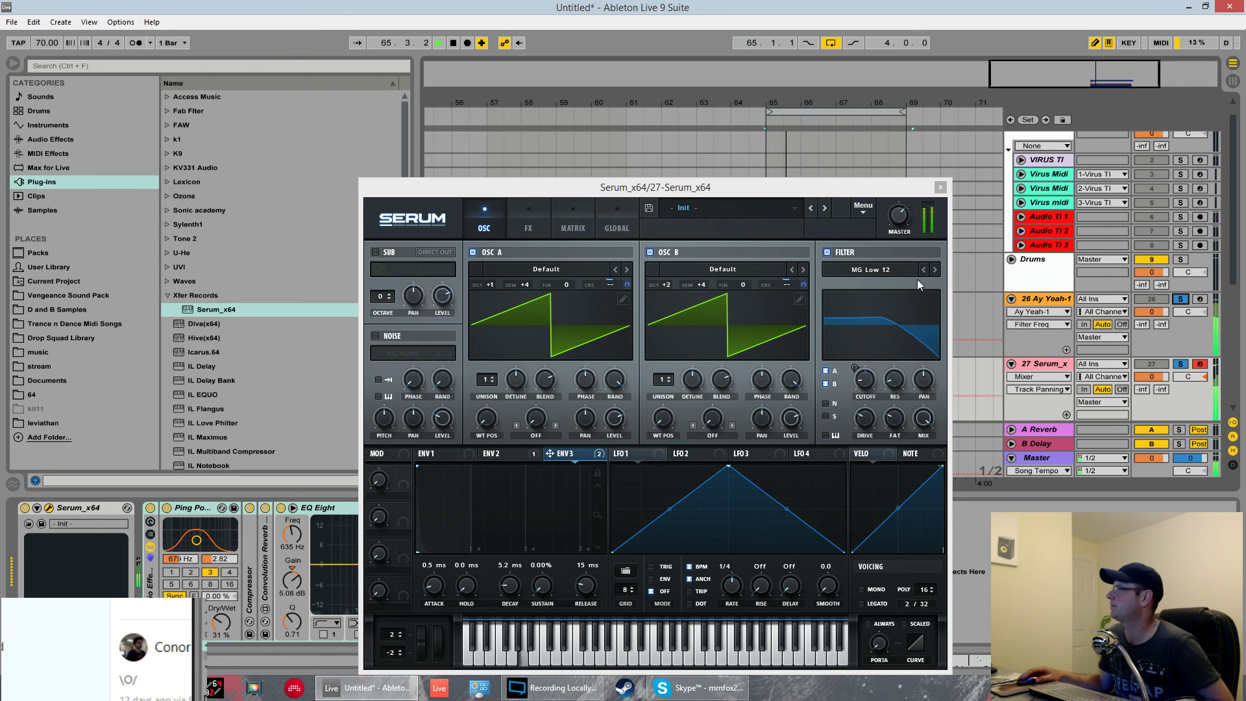
left_click(939, 188)
Group the vocal and Serum tracks, name the group Plucks and colour it white
left_click(1064, 300)
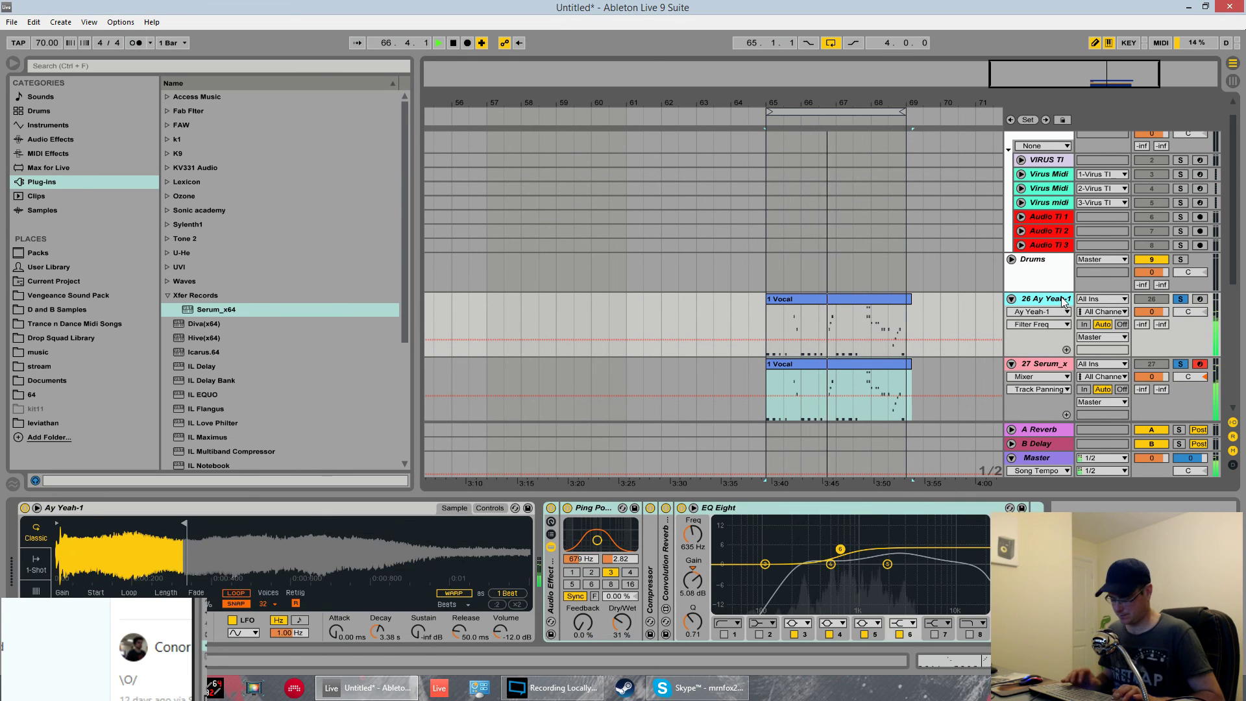
key("Down")
key("ctrl+g")
type("Pluck")
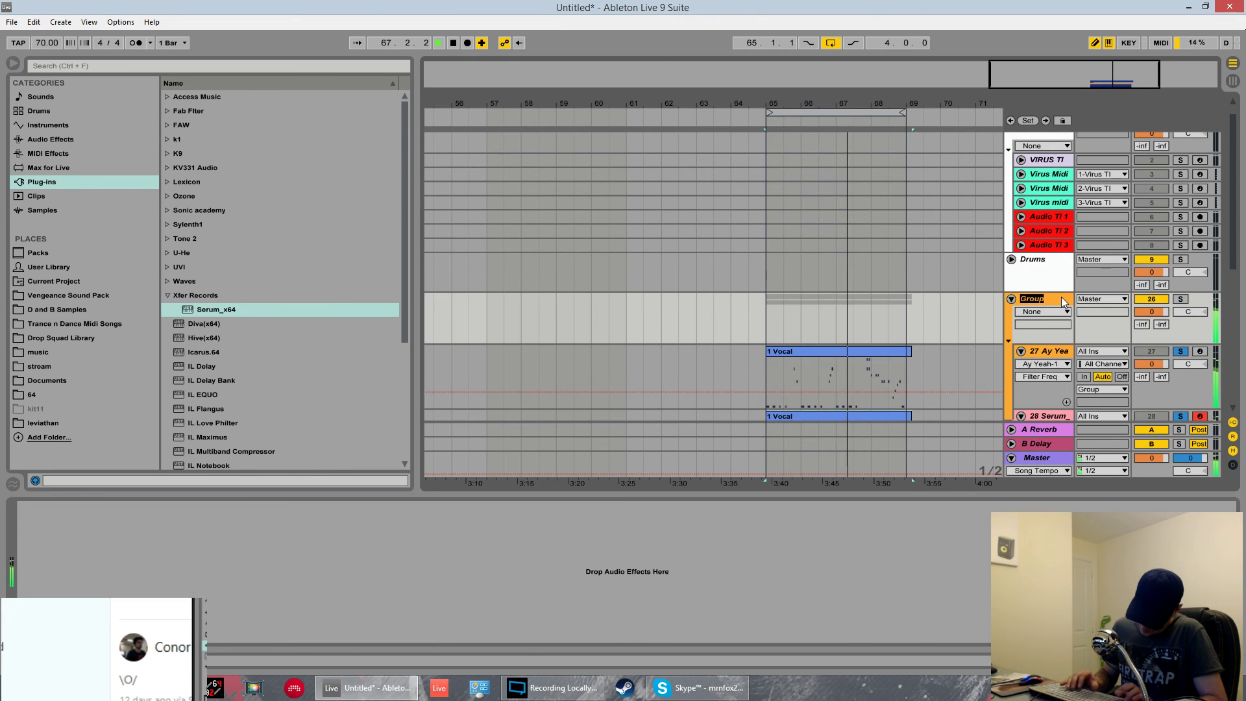
type("s")
key("Return")
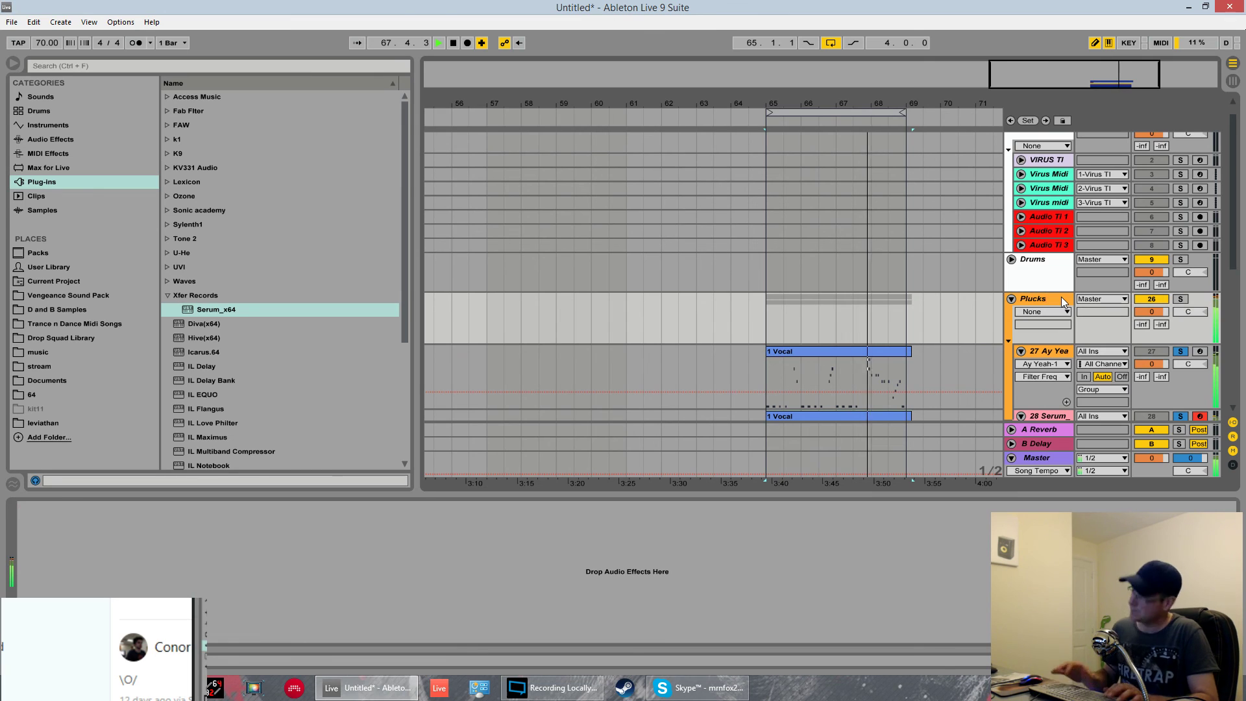
right_click(1064, 302)
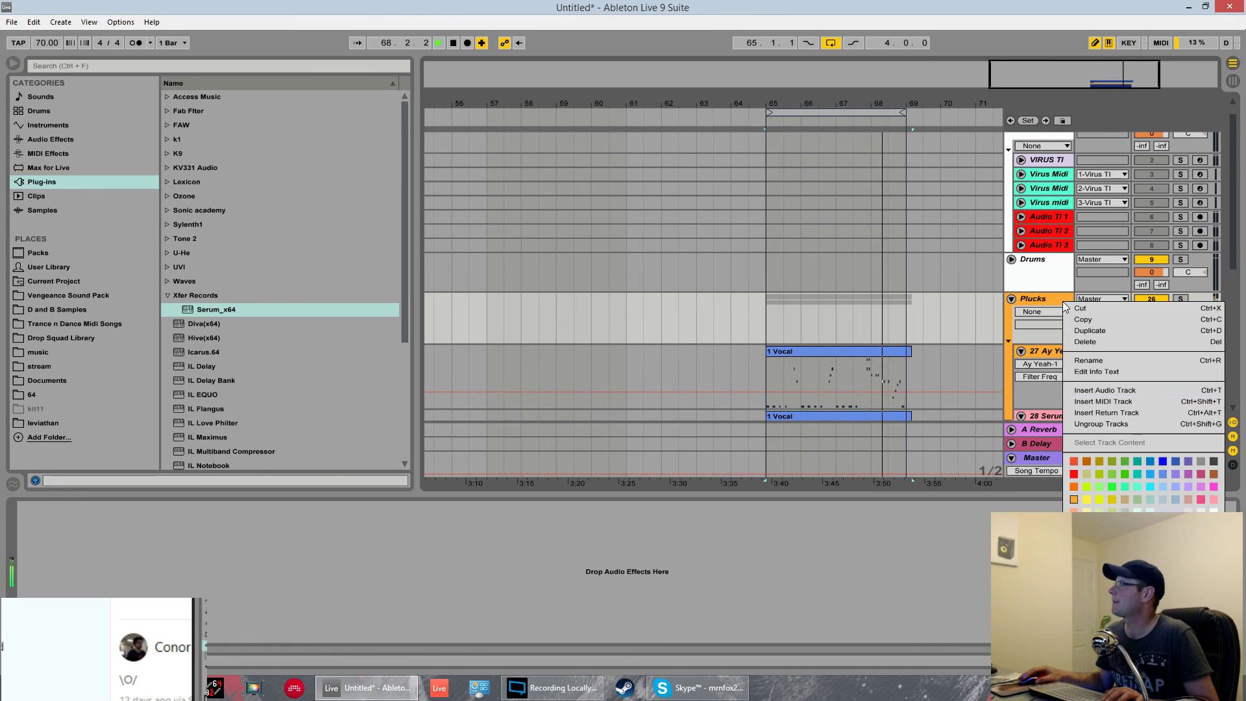
left_click(1214, 512)
Add a Glue Compressor from the audio effects to the Plucks group
left_click(51, 138)
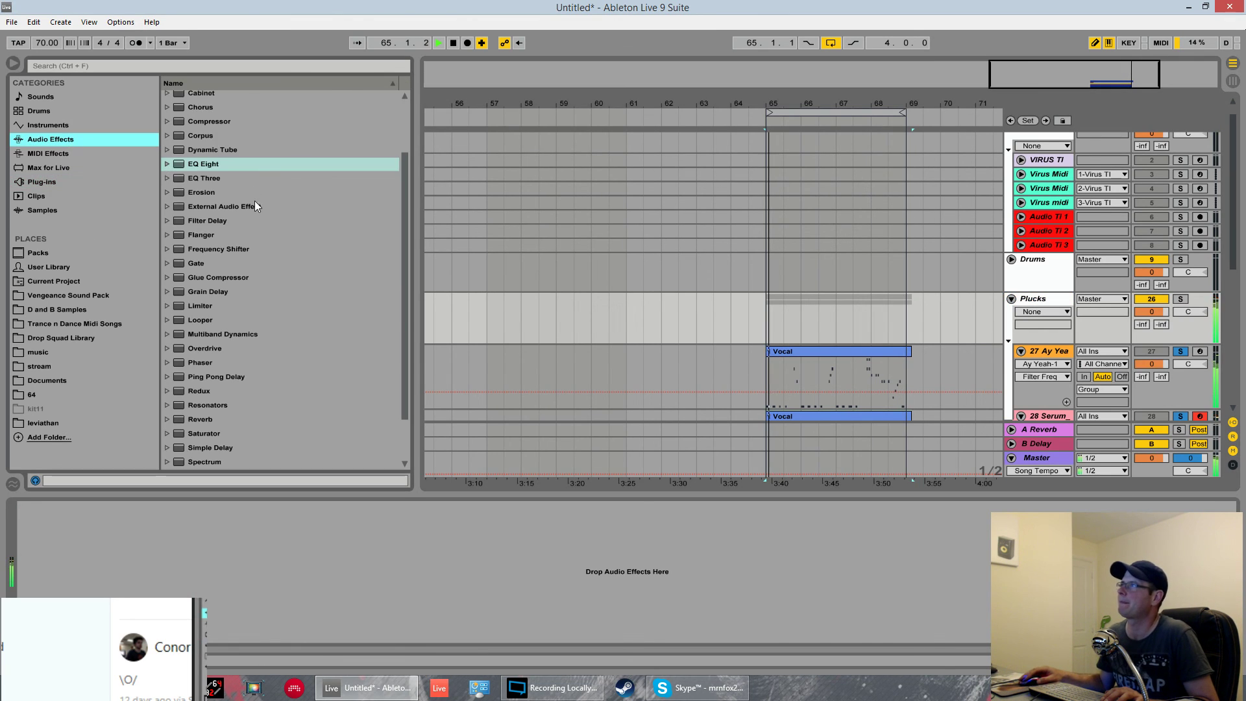
scroll(236, 385, "down", 2)
scroll(232, 338, "up", 2)
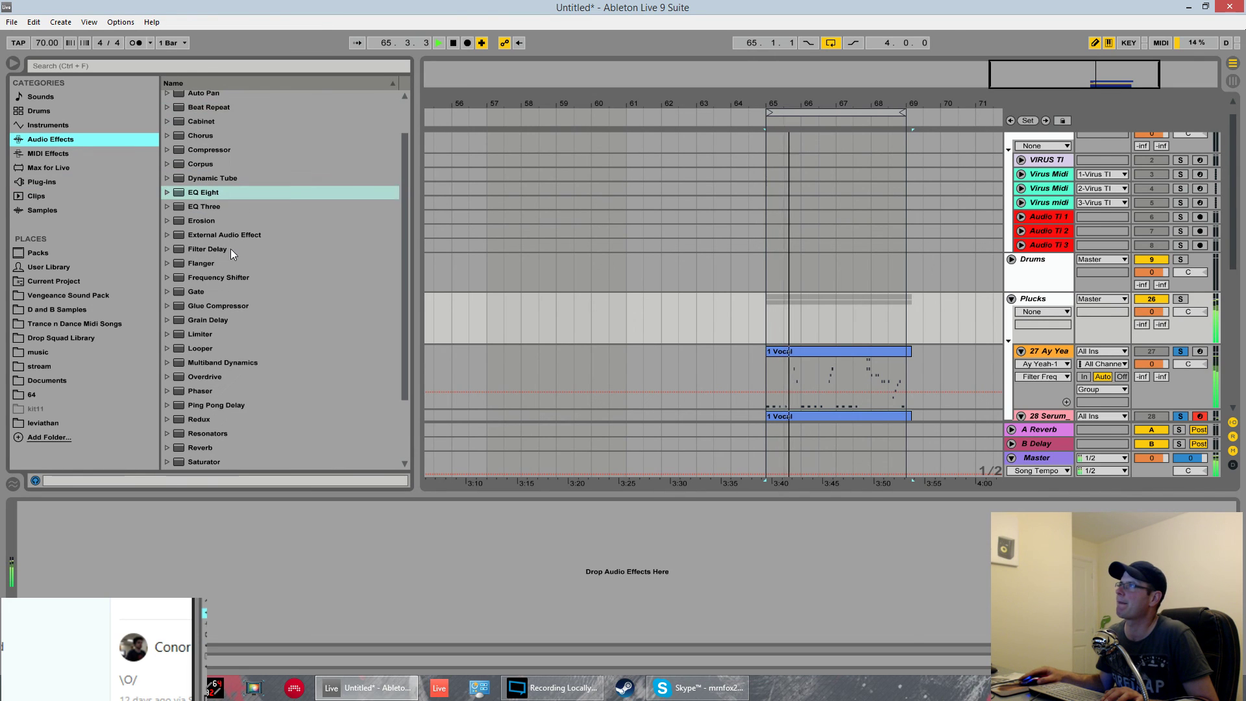
scroll(224, 159, "up", 1)
left_click_drag(219, 352, 712, 612)
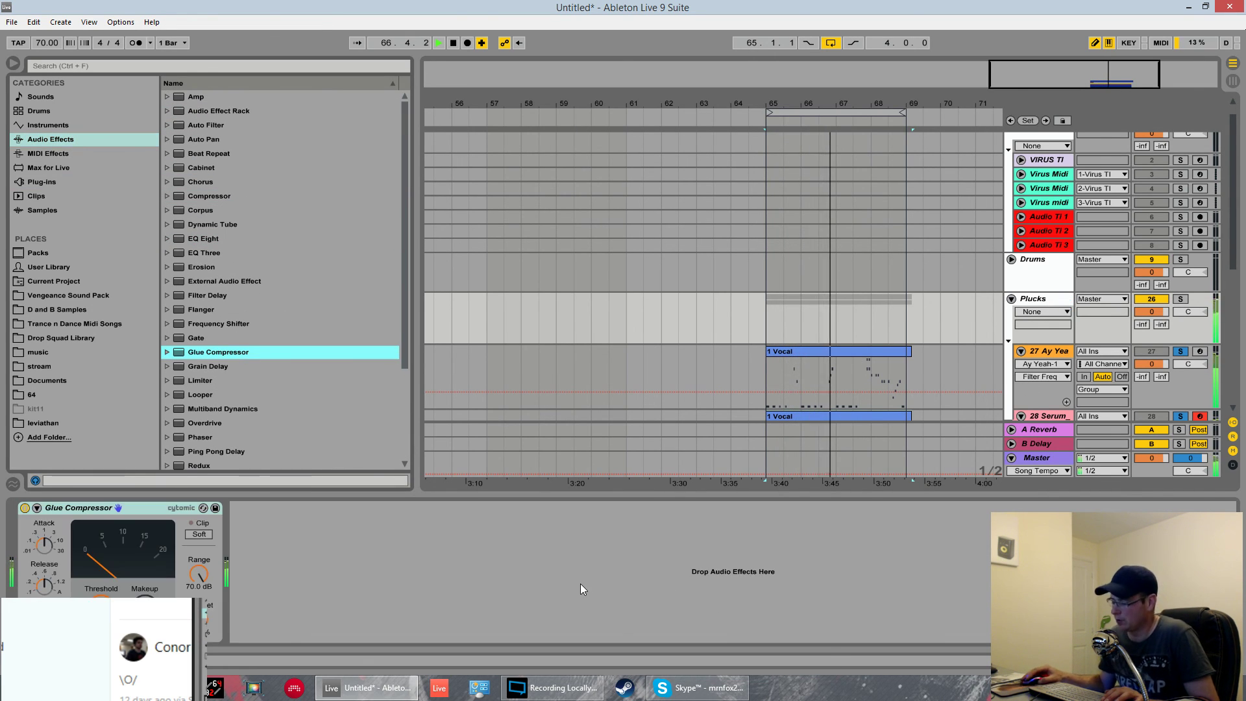
Adjust the Glue Compressor's attack, release, threshold, makeup and dry/wet on the Plucks group while both layers play
left_click(44, 547)
left_click(44, 586)
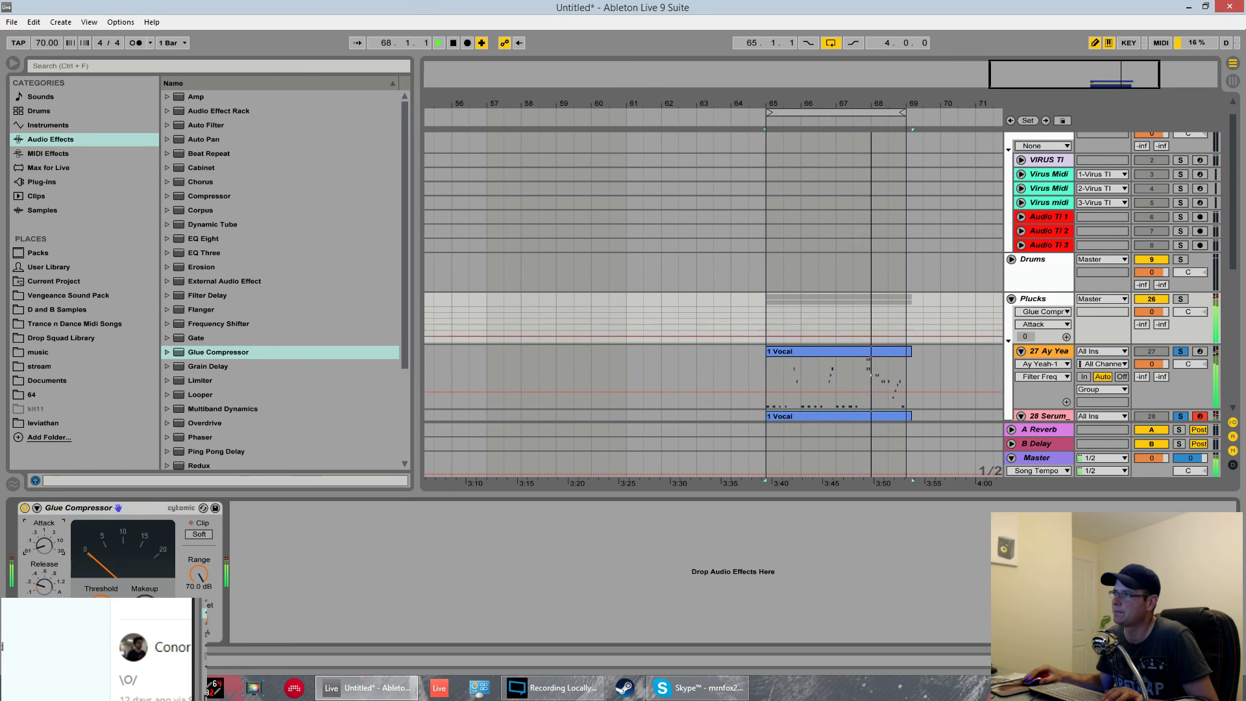
left_click(101, 592)
left_click(145, 592)
left_click_drag(144, 601, 199, 659)
left_click(100, 602)
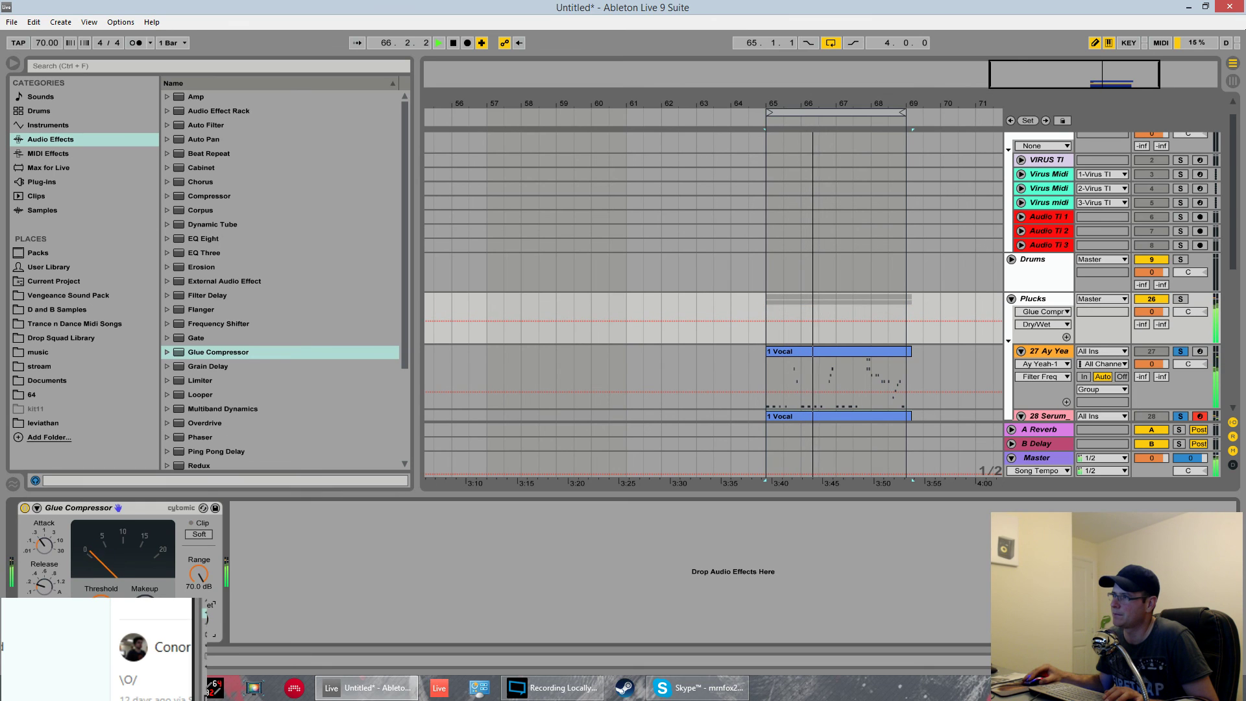
Unsolo the vocal and Serum layers and lower the Plucks group volume to -4.6 dB in the full mix
left_click(1181, 351)
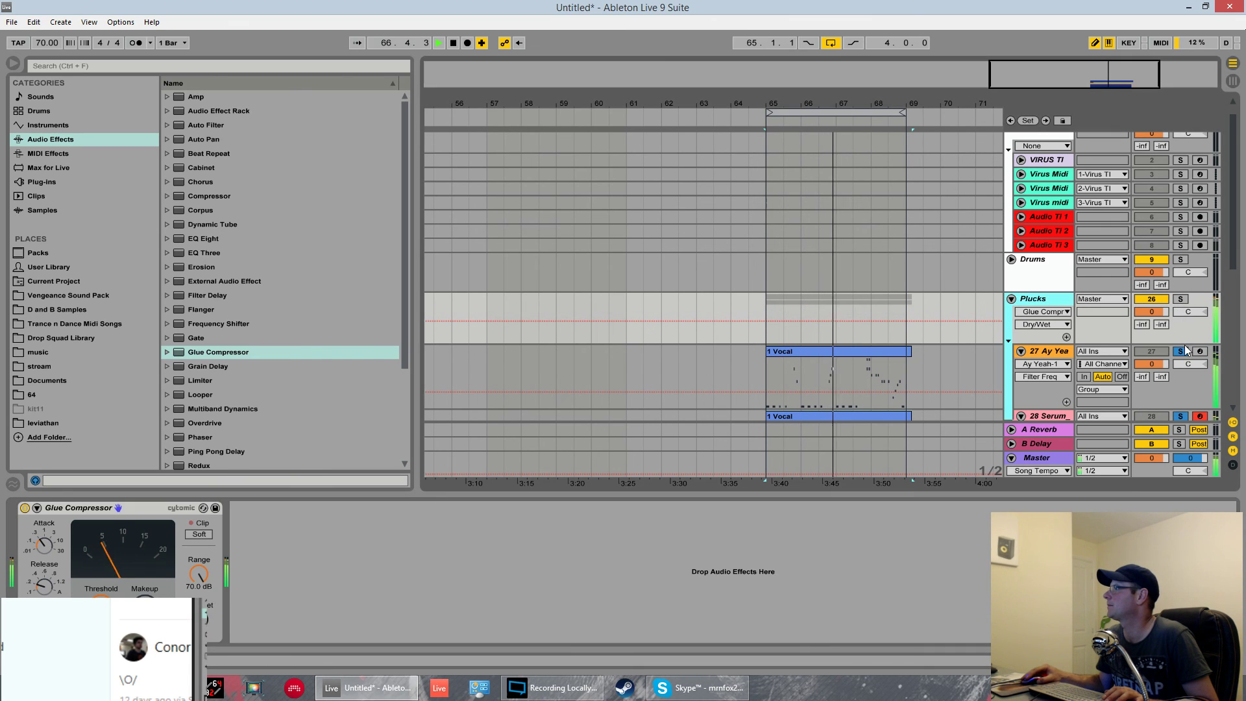
left_click_drag(1151, 311, 1151, 323)
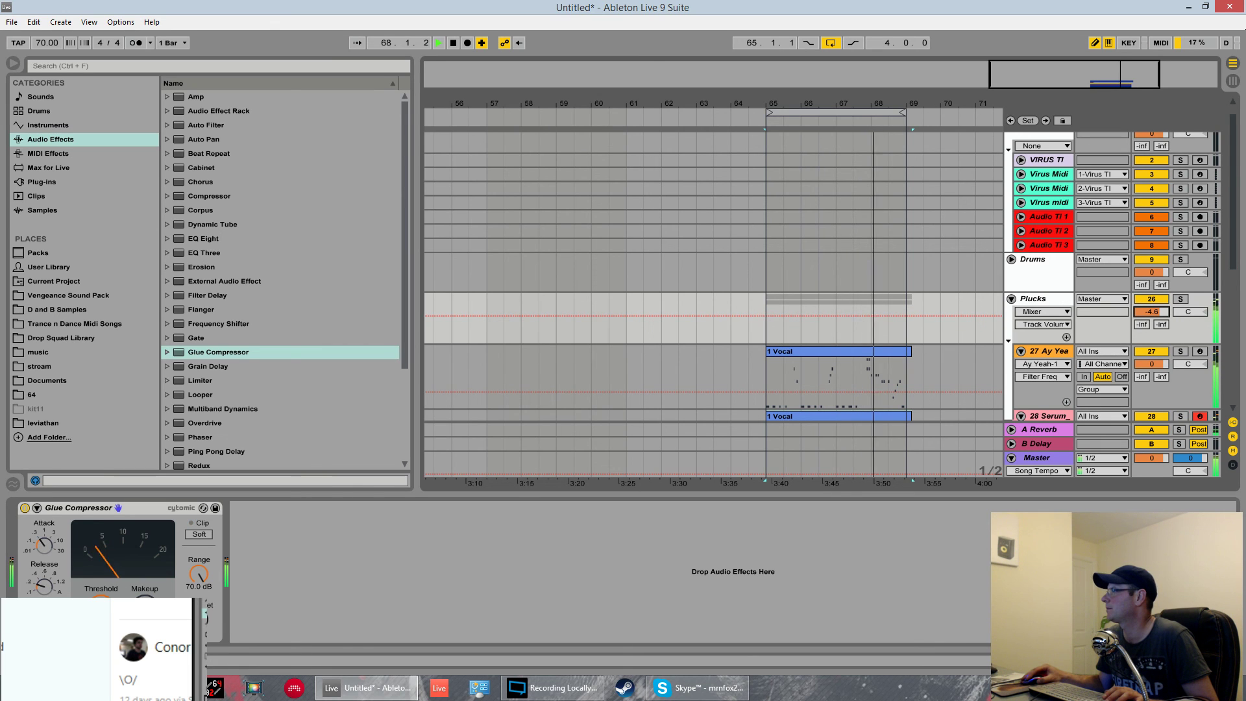
Listen to the looped bars 65 to 69 with all tracks playing, stop playback and switch to the recording program
left_click_drag(863, 105, 787, 112)
left_click(753, 351)
scroll(756, 292, "down", 5)
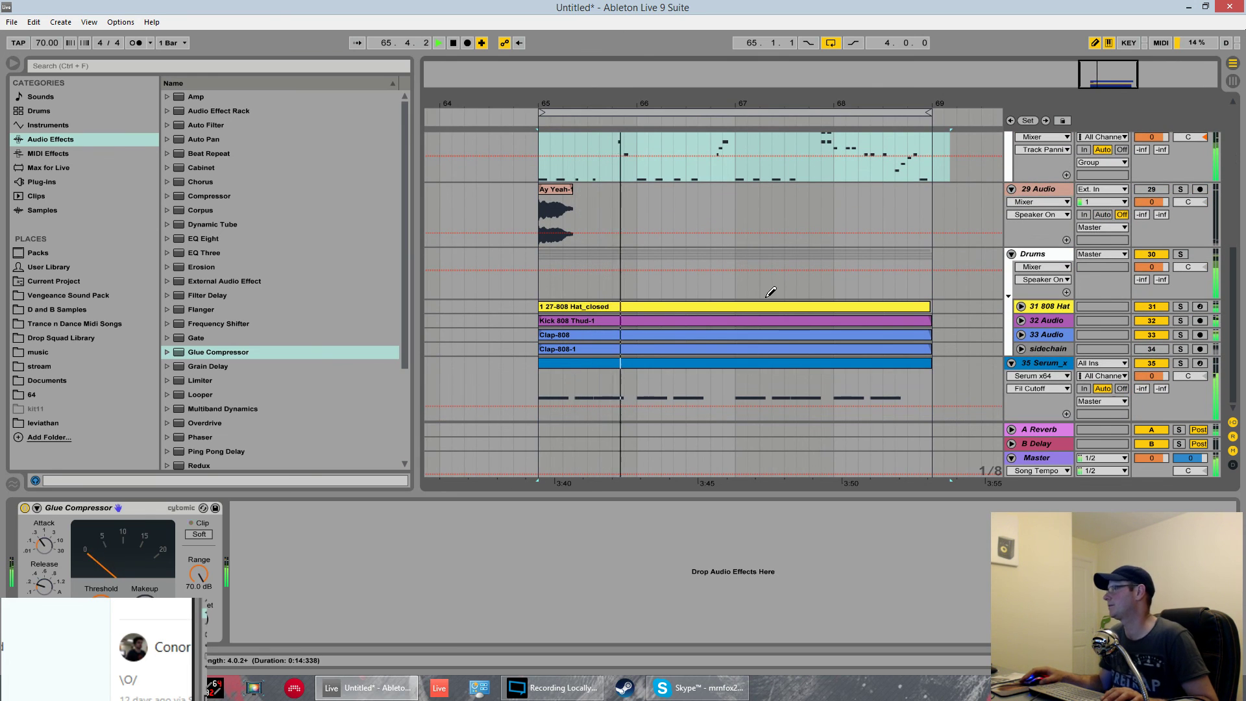
key("space")
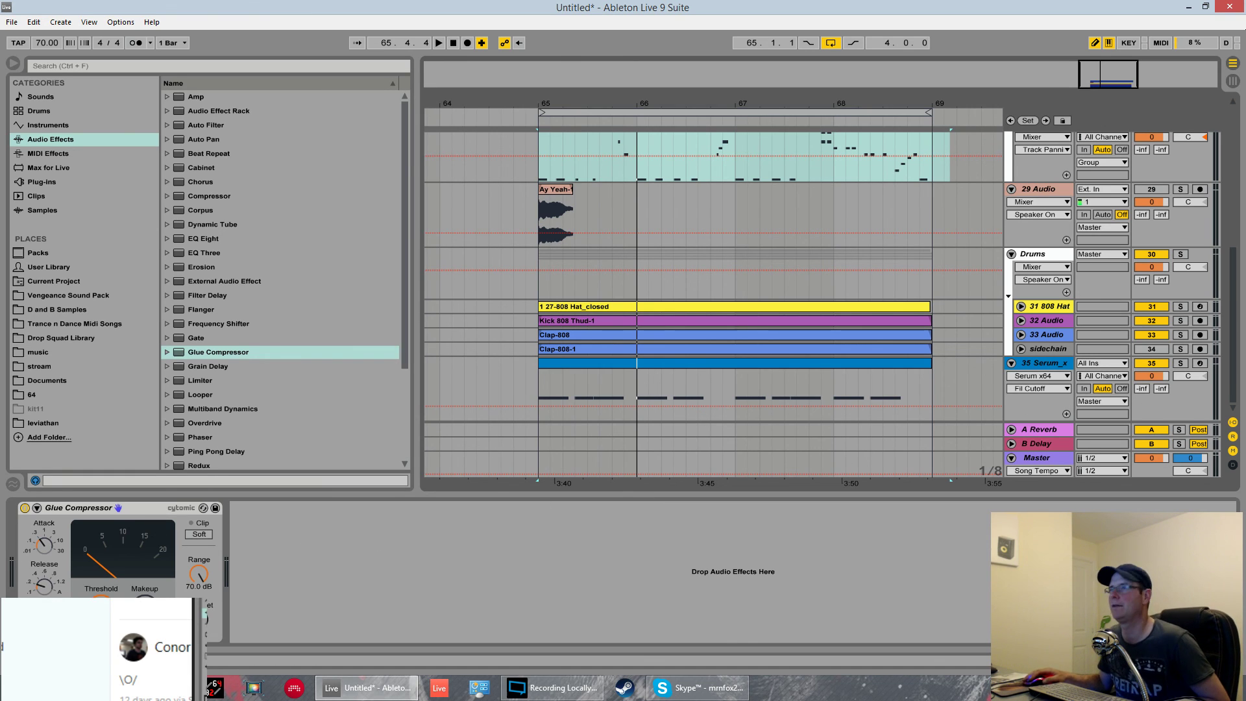
key("alt+Tab")
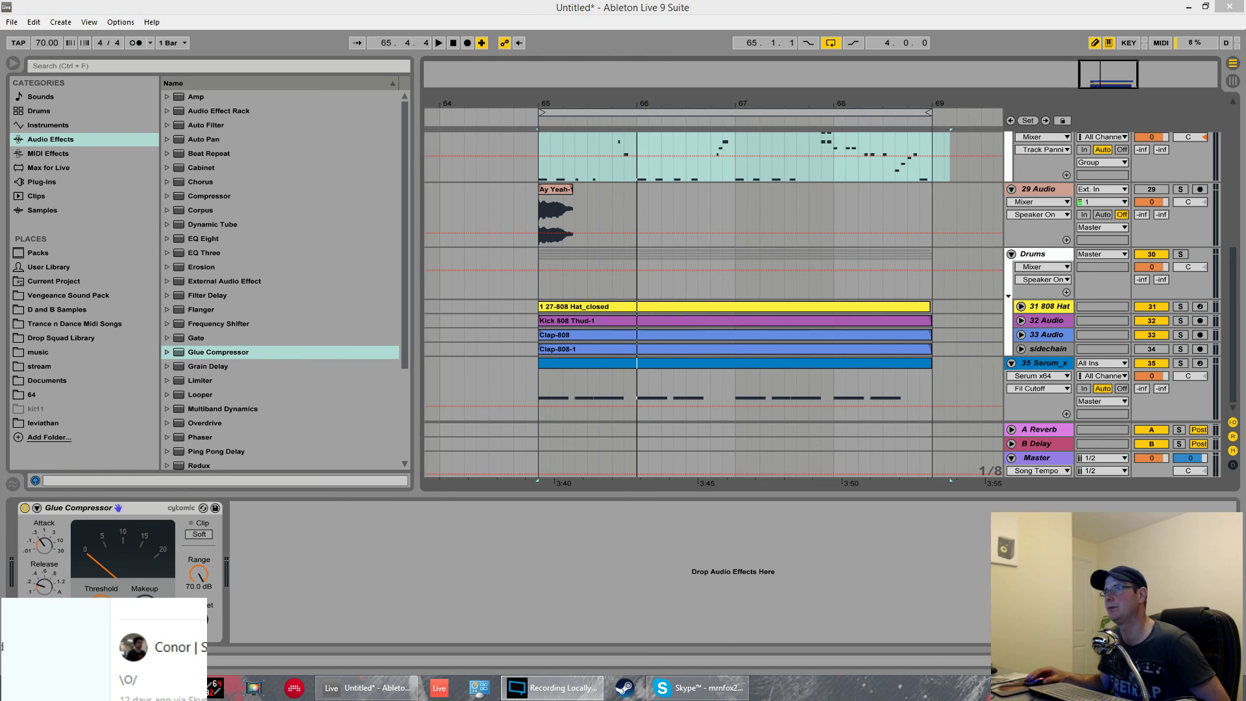